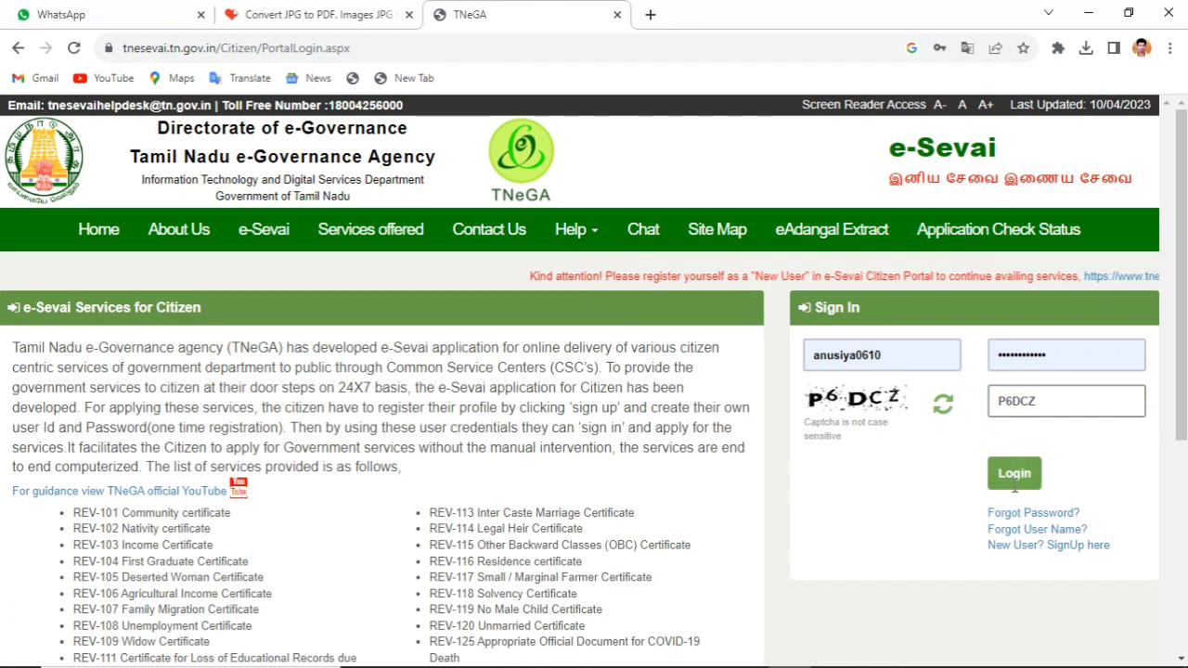
Log in and open REV-103 Income Certificate from the Revenue Department list, maximizing its window.
click(1025, 487)
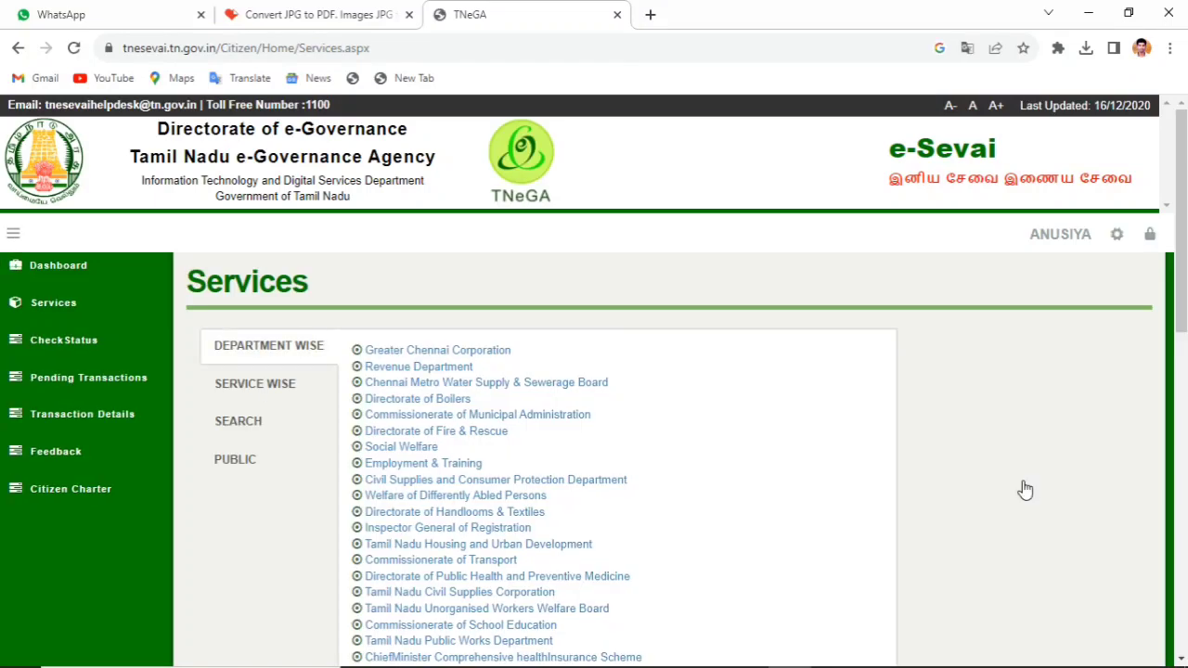
scroll(649, 325, down, 1)
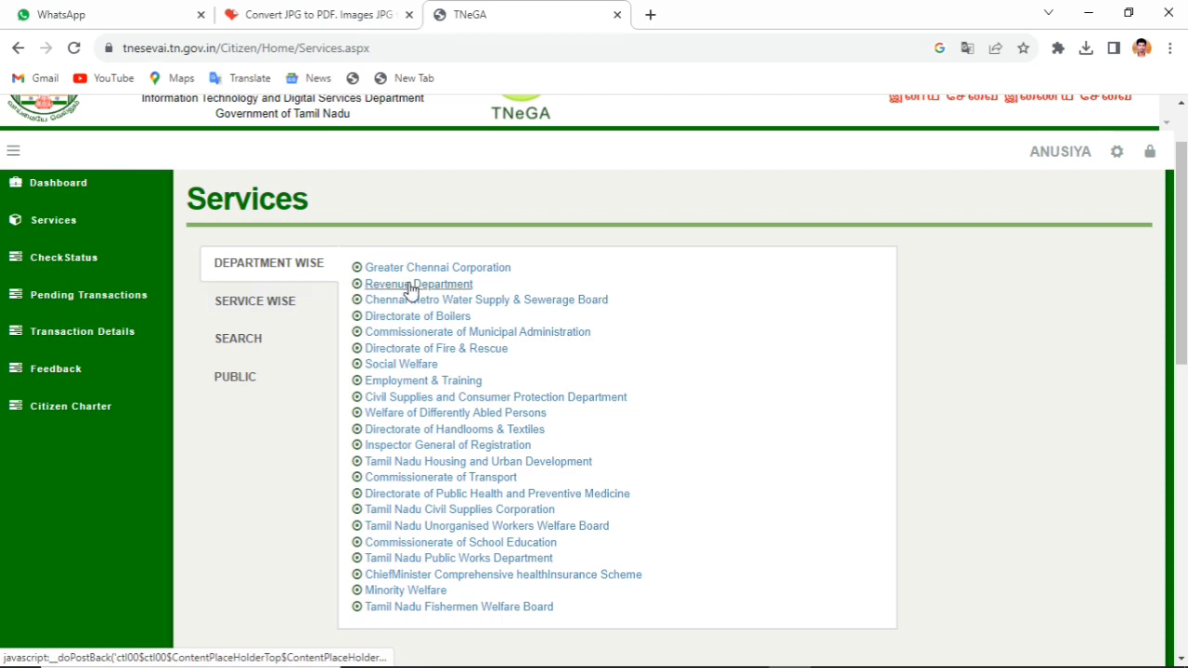
click(412, 286)
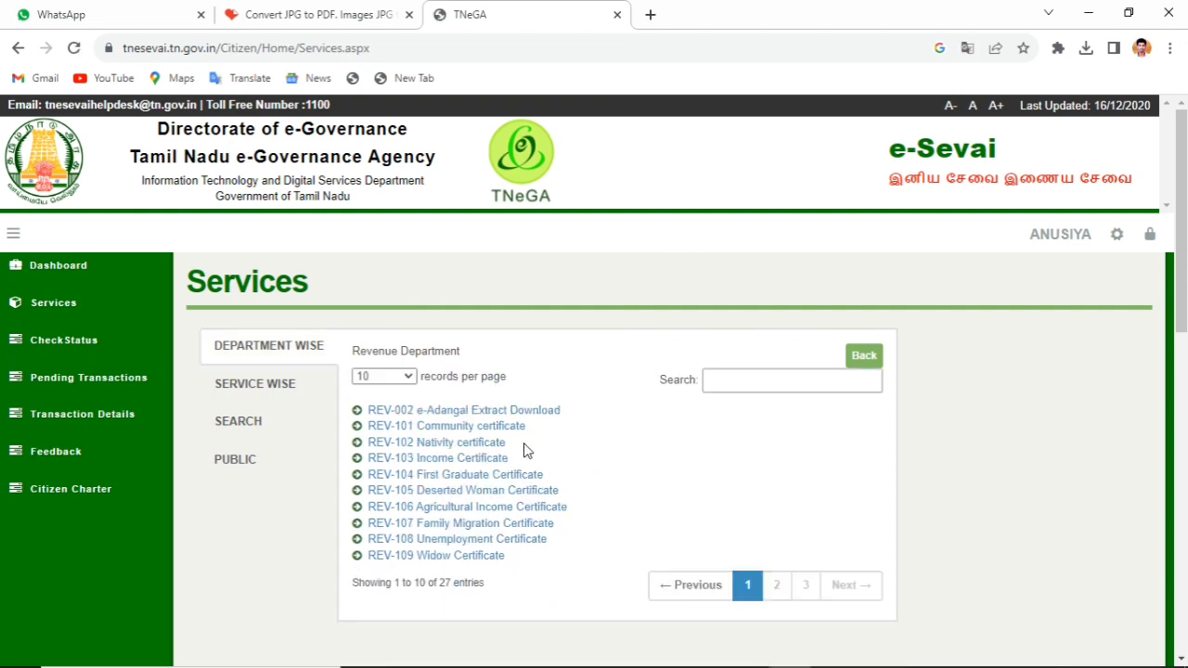
click(466, 461)
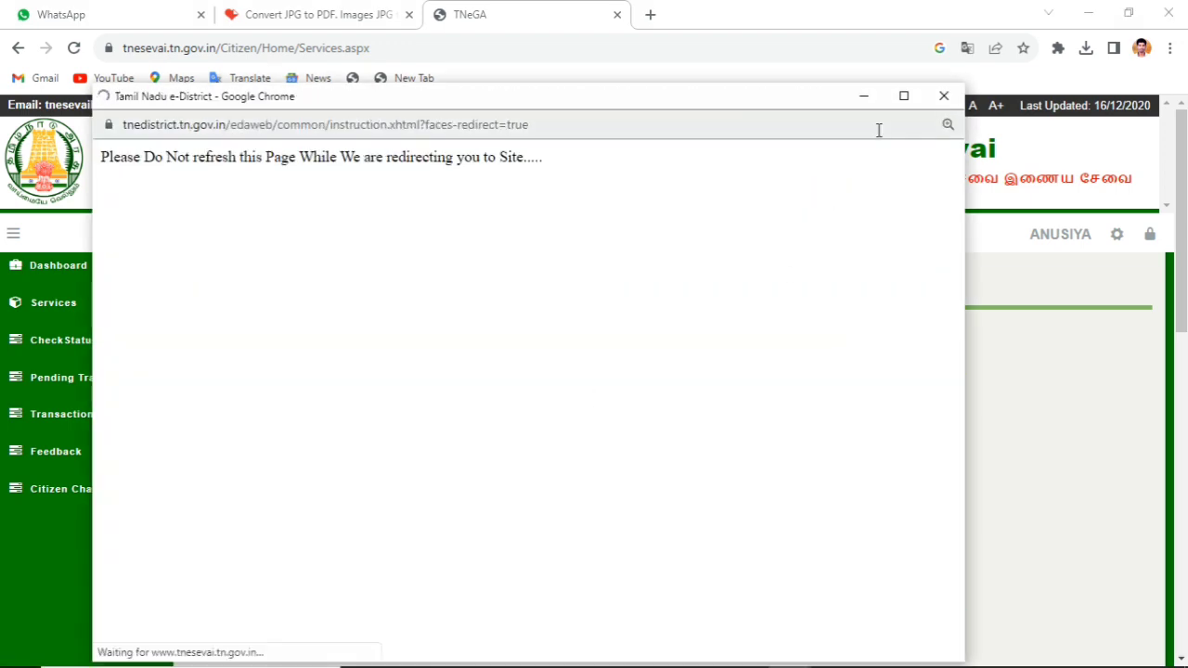
click(903, 99)
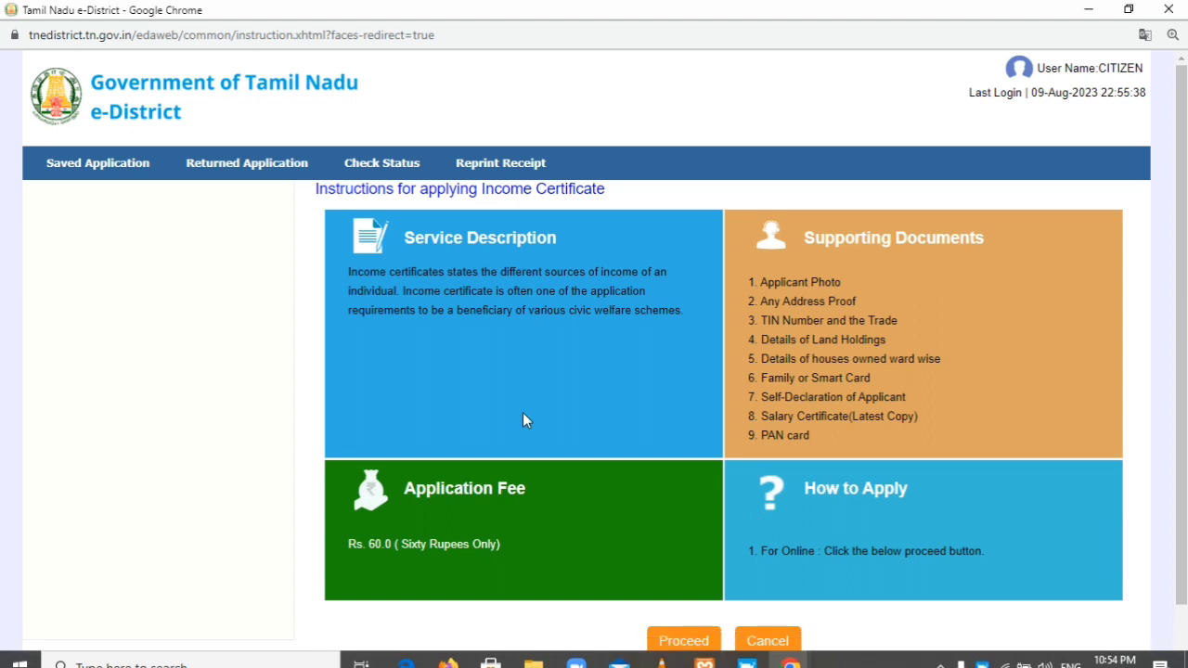
Read the Income Certificate instructions (fee Rs. 60.0) and proceed to the applicant search form.
scroll(1087, 295, down, 1)
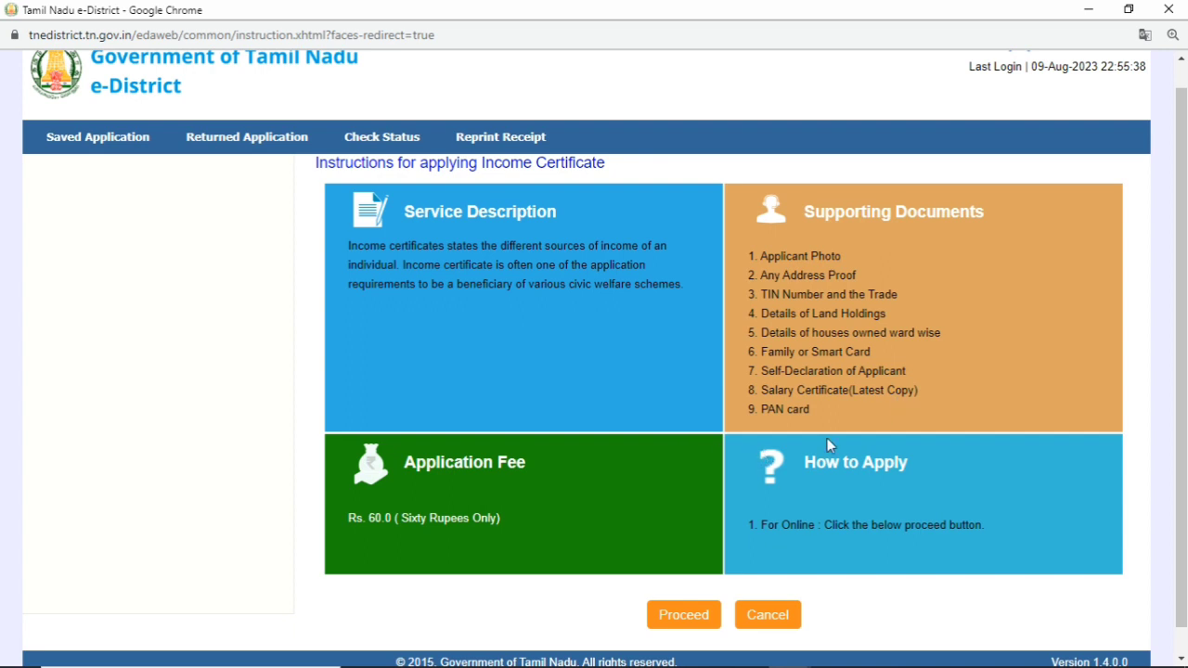
click(680, 623)
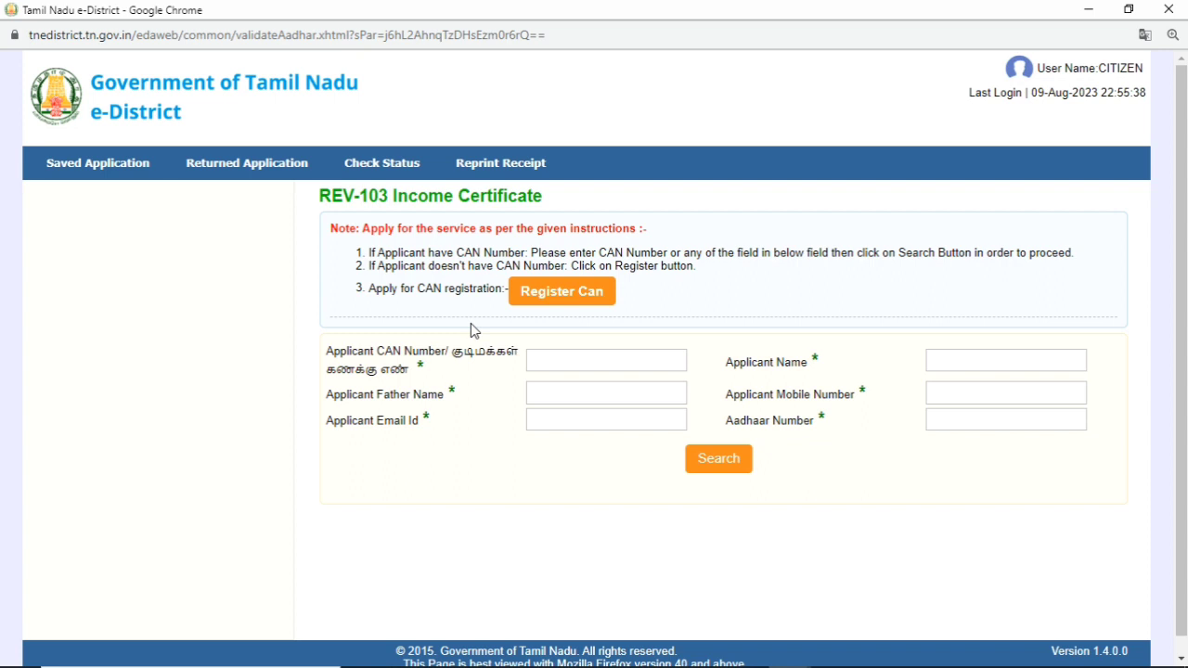
Open the blank CAN Registration form, scroll through it, then close its window.
click(582, 310)
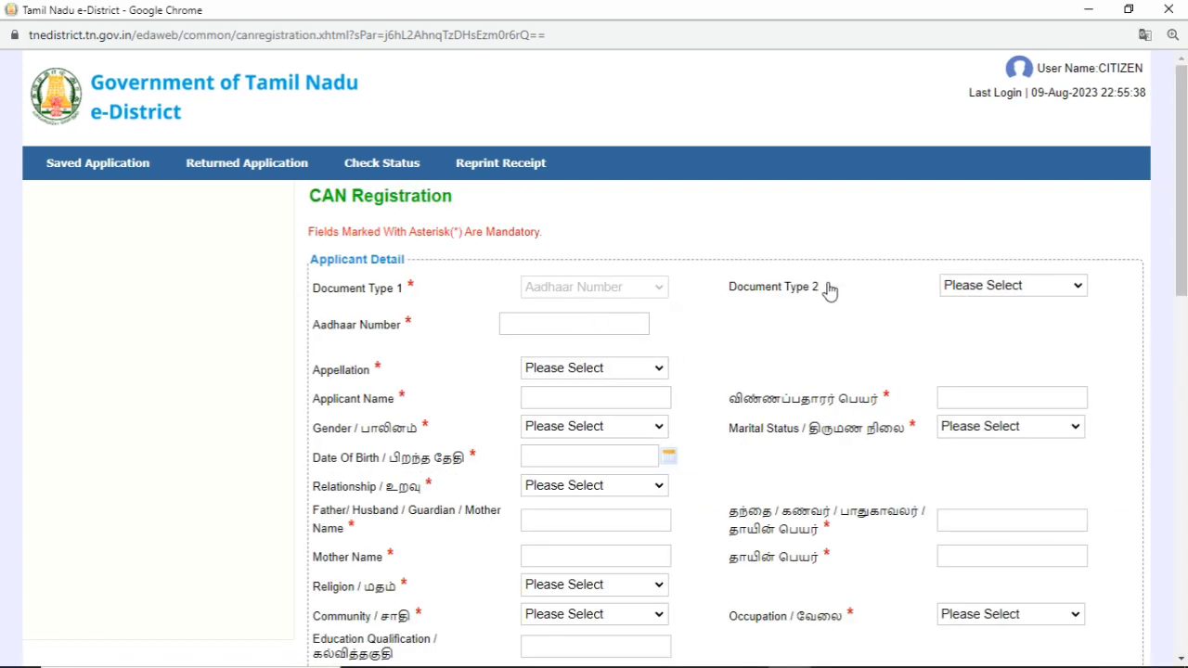
drag(1184, 199, 1185, 278)
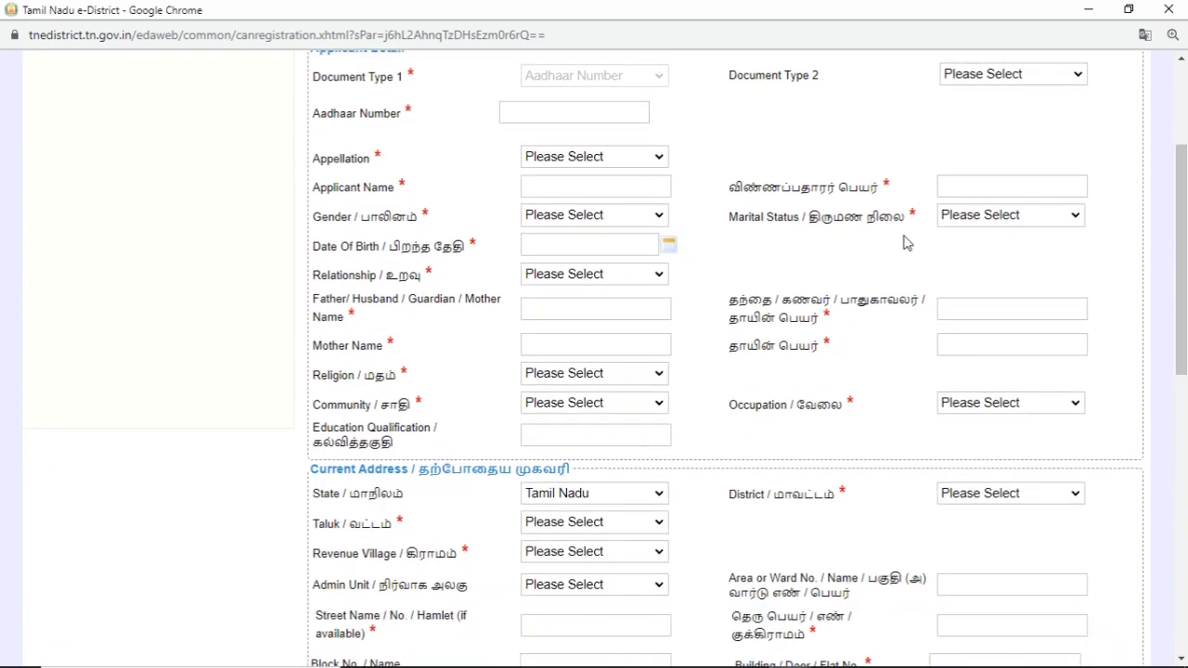
scroll(1181, 278, down, 2)
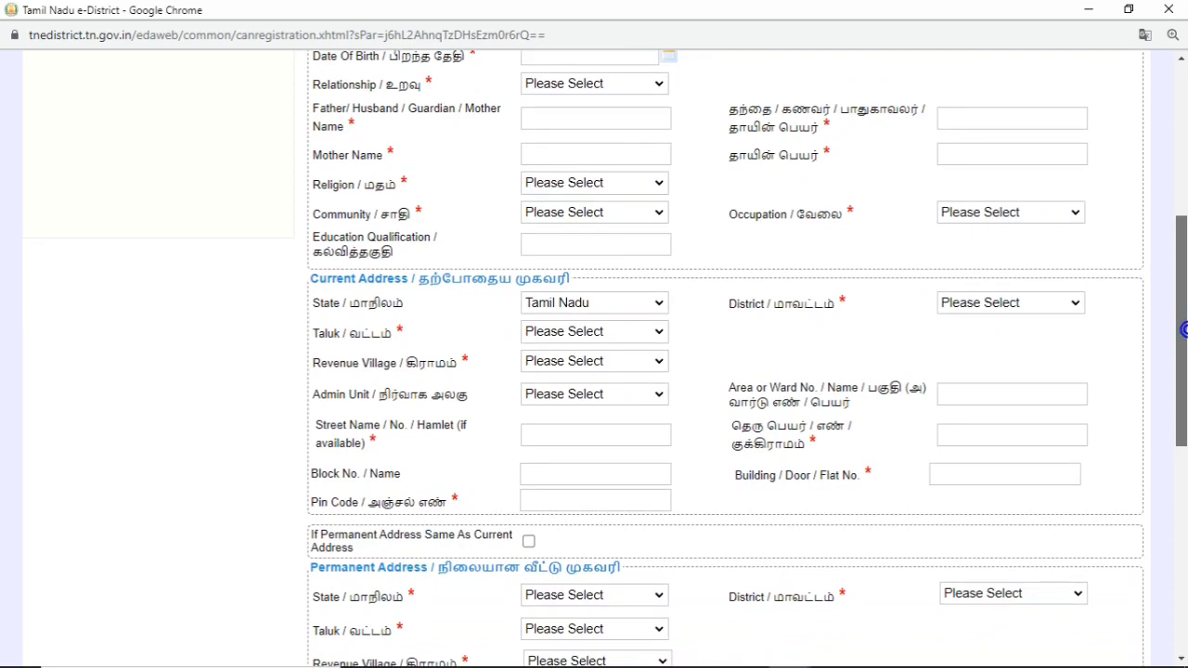
scroll(1181, 278, down, 2)
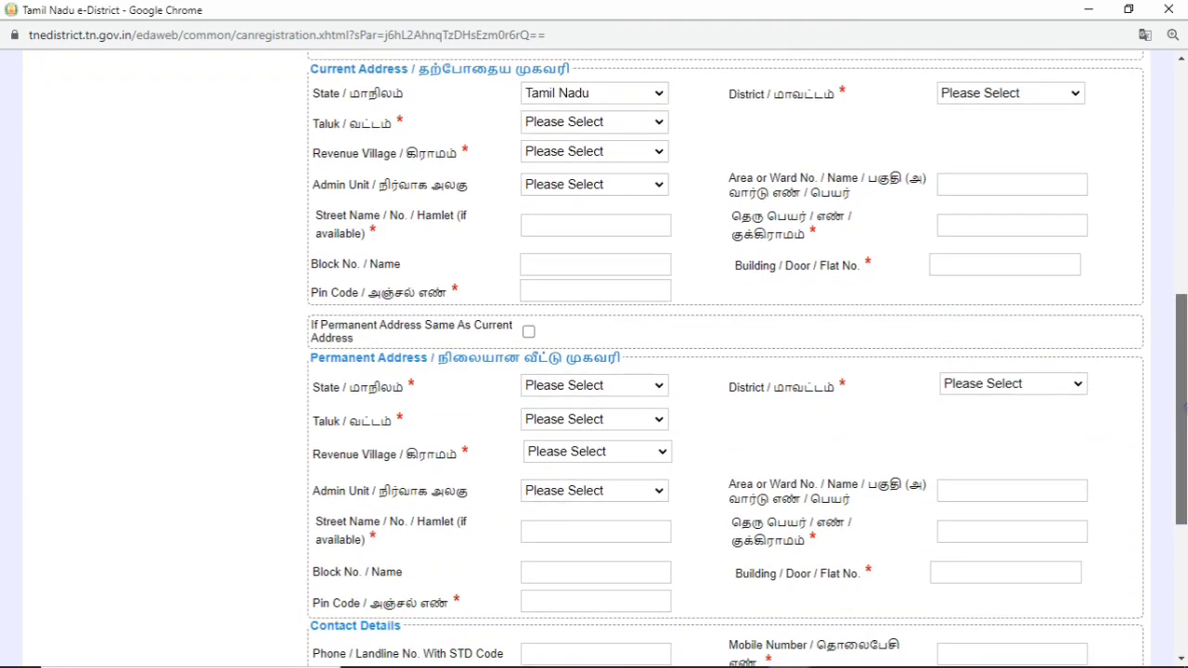
drag(1184, 408, 1184, 306)
scroll(1174, 151, up, 3)
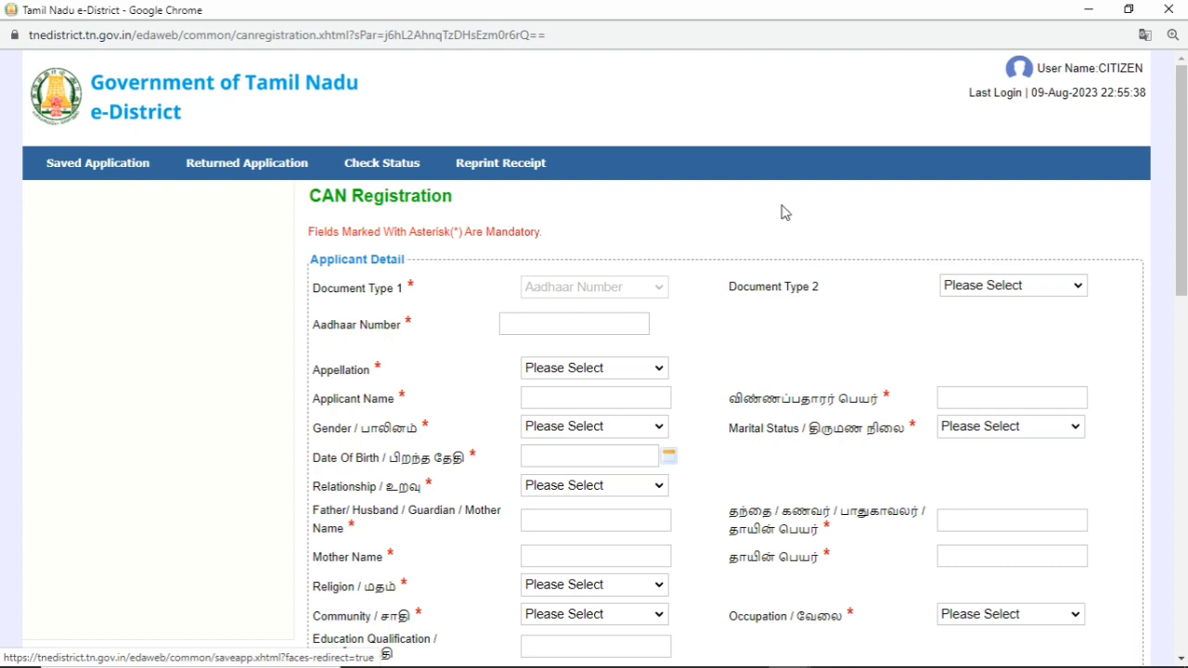
click(1168, 10)
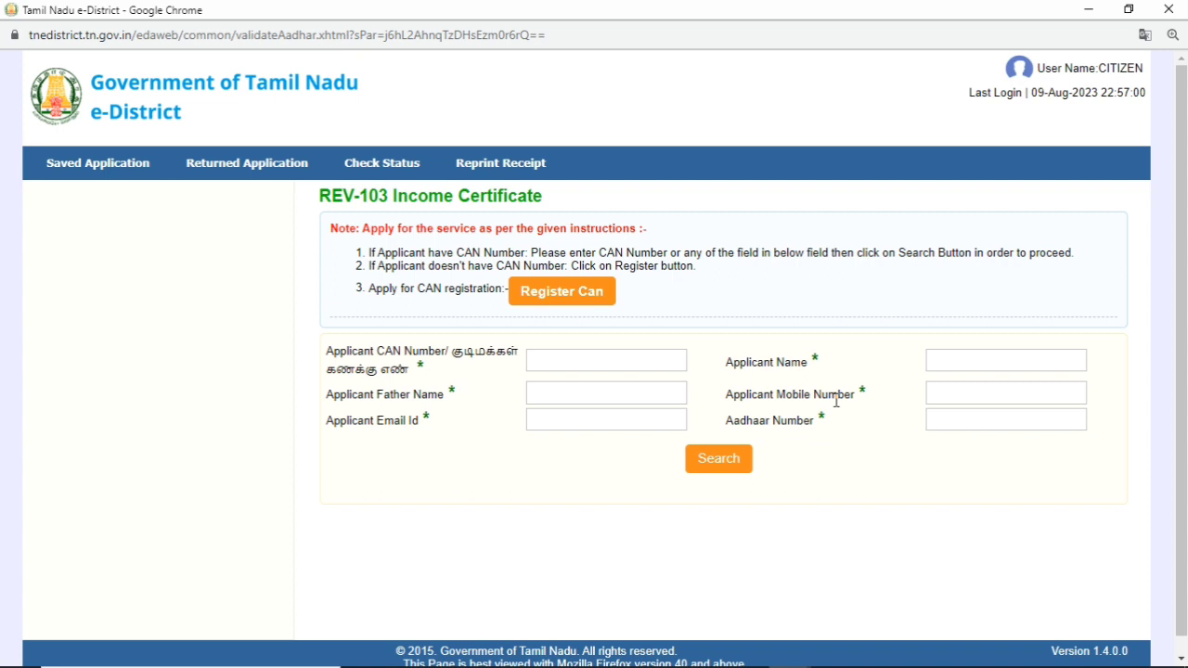
Search by the applicant's Aadhaar number and select the single matching CAN record.
click(937, 422)
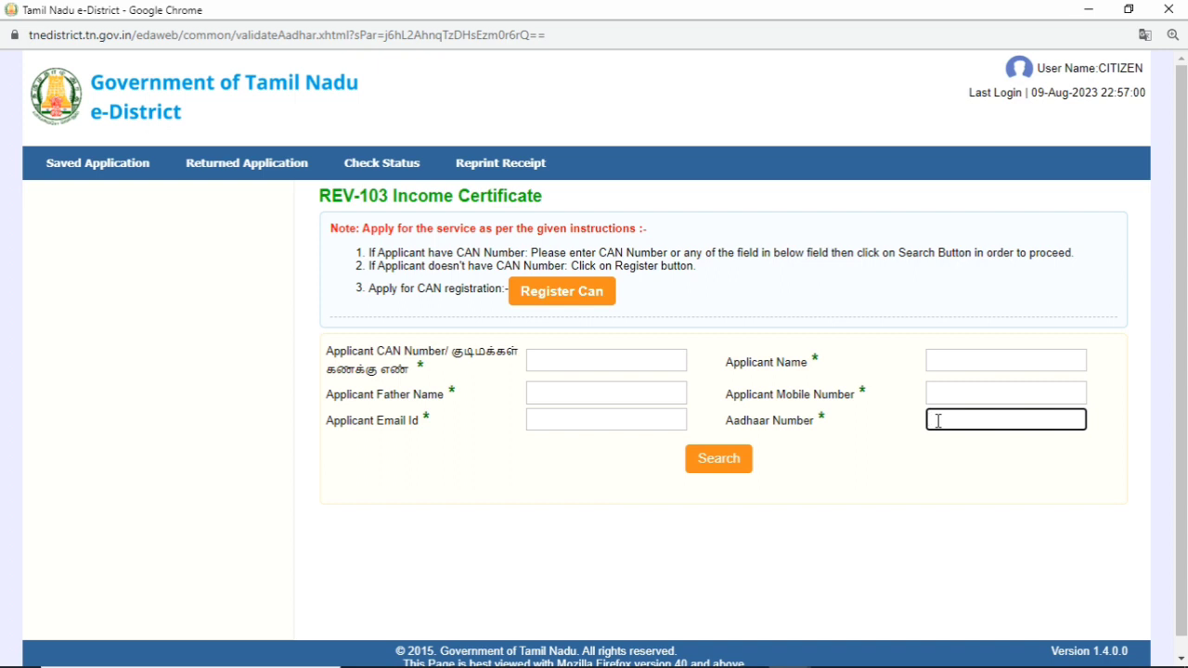
click(720, 462)
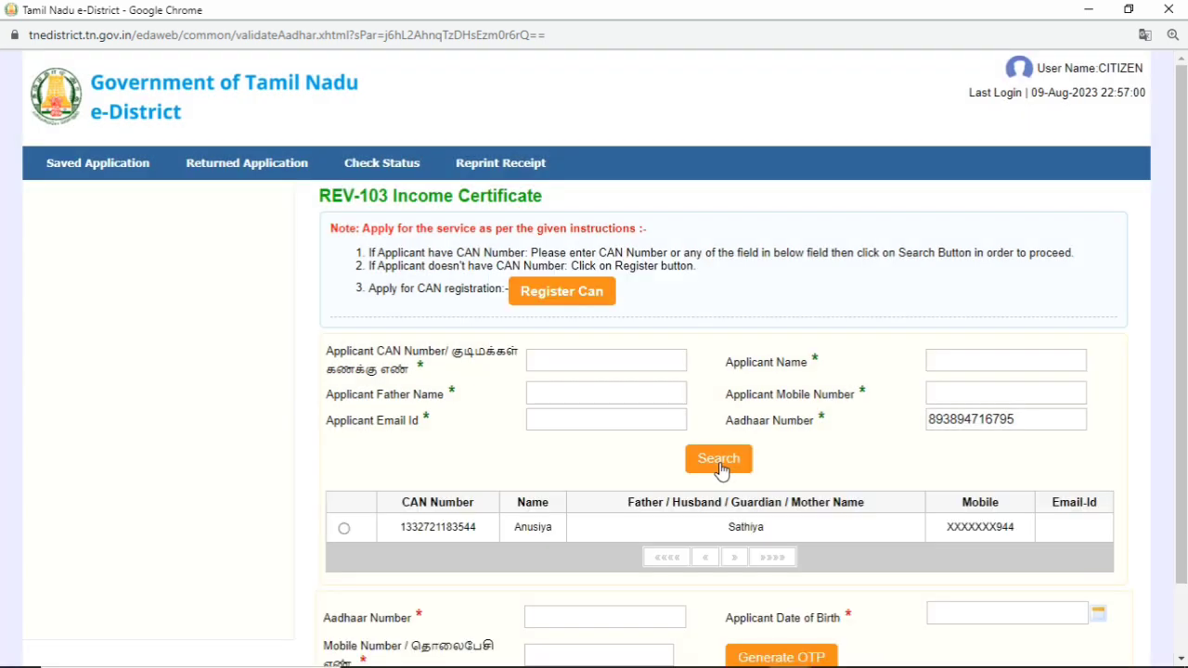
scroll(1174, 373, down, 1)
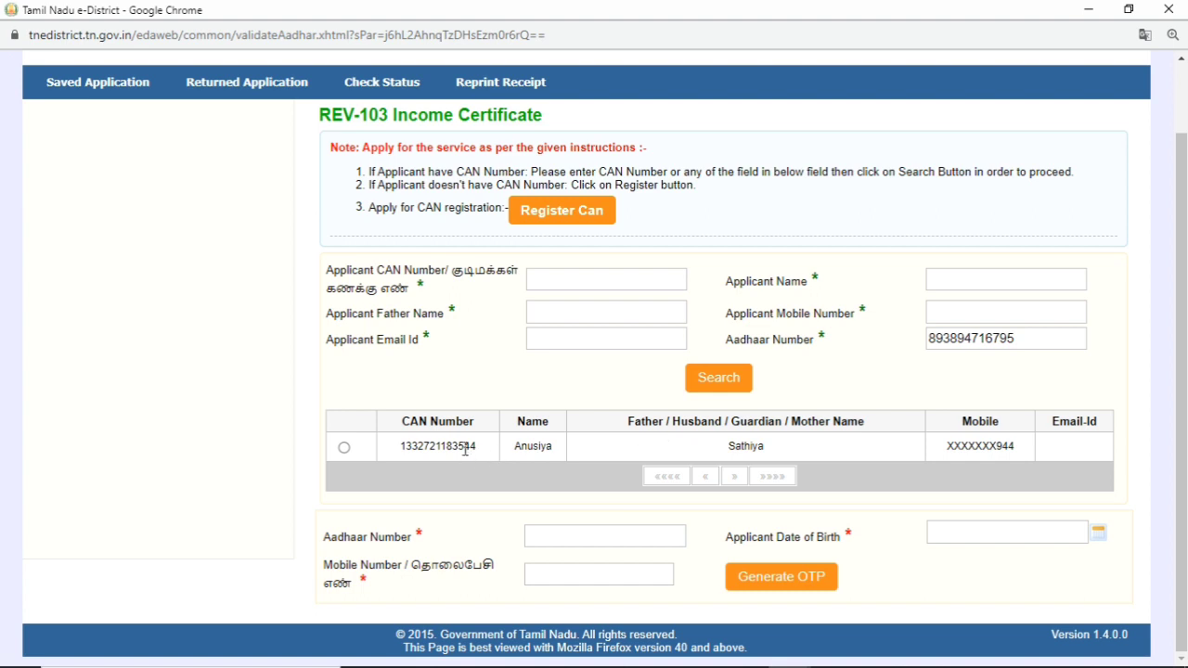
click(343, 447)
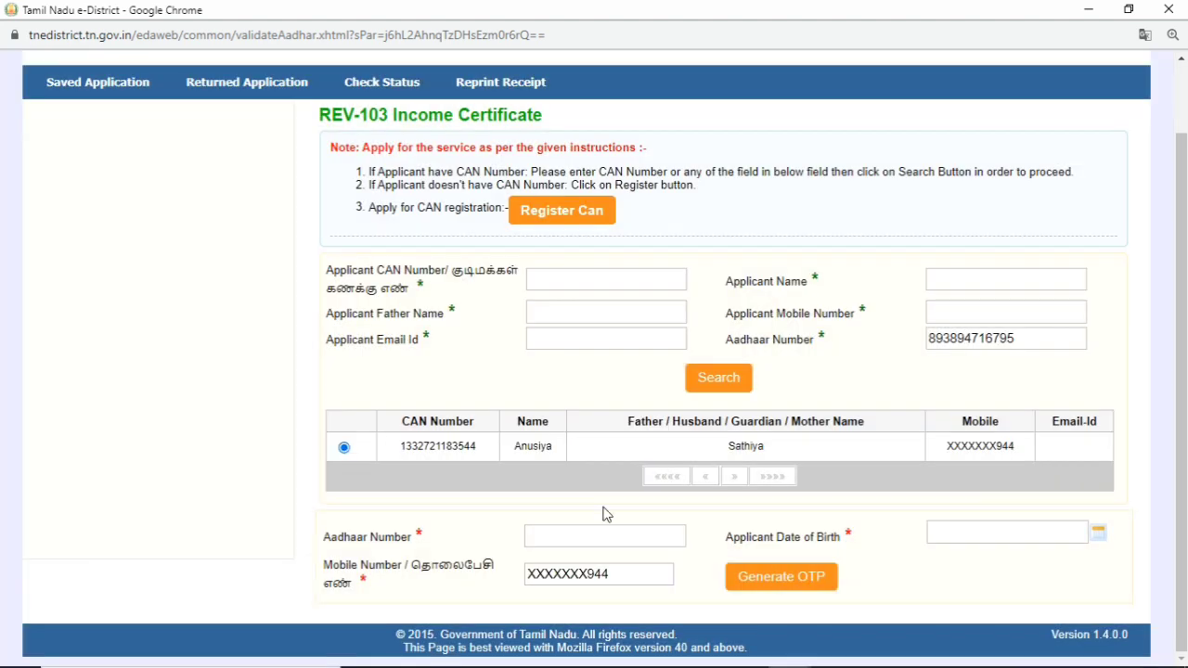
Enter the applicant's Aadhaar number and date of birth, and request an OTP.
click(607, 540)
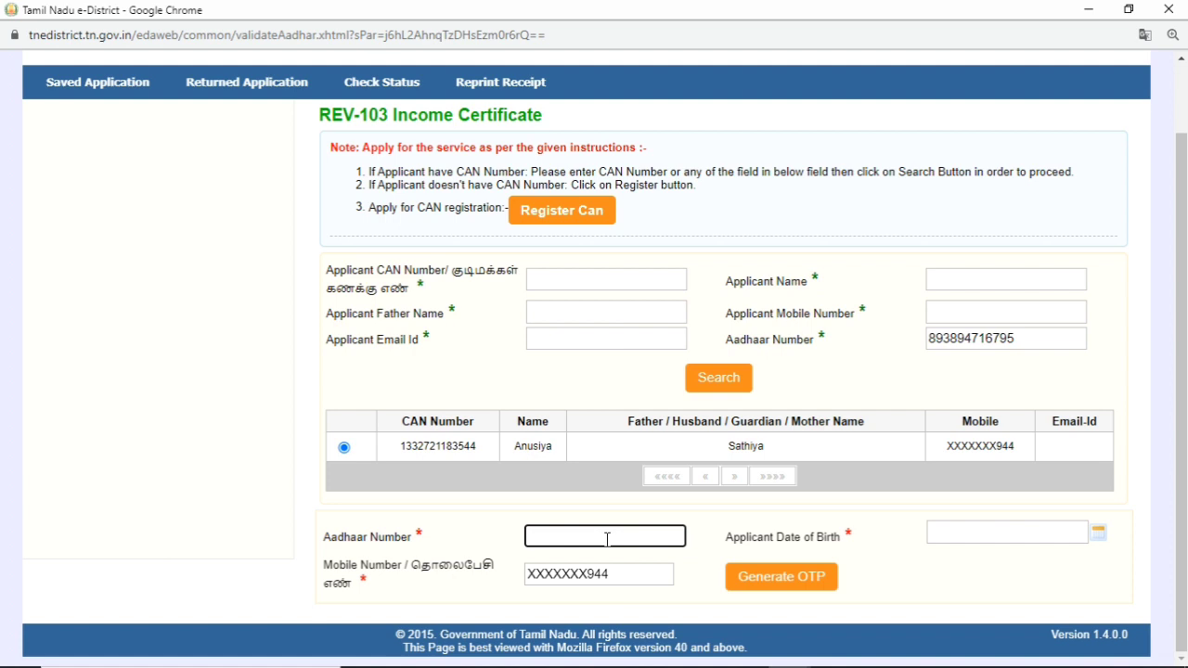
key(ctrl+v)
click(1064, 530)
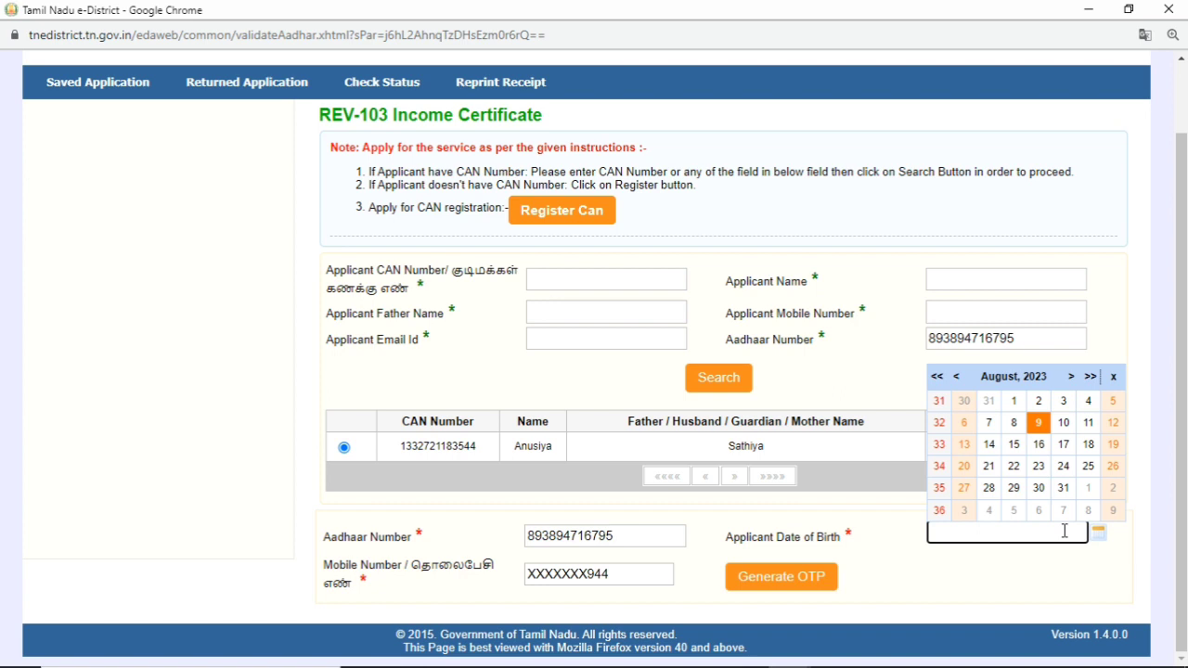
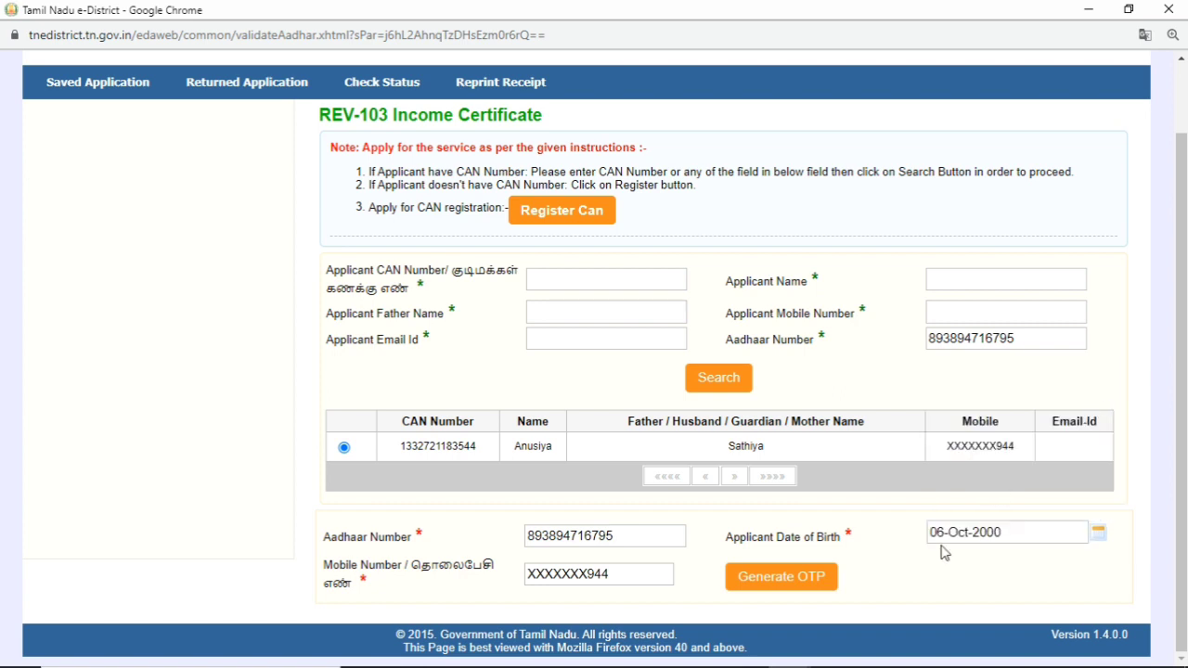
click(760, 583)
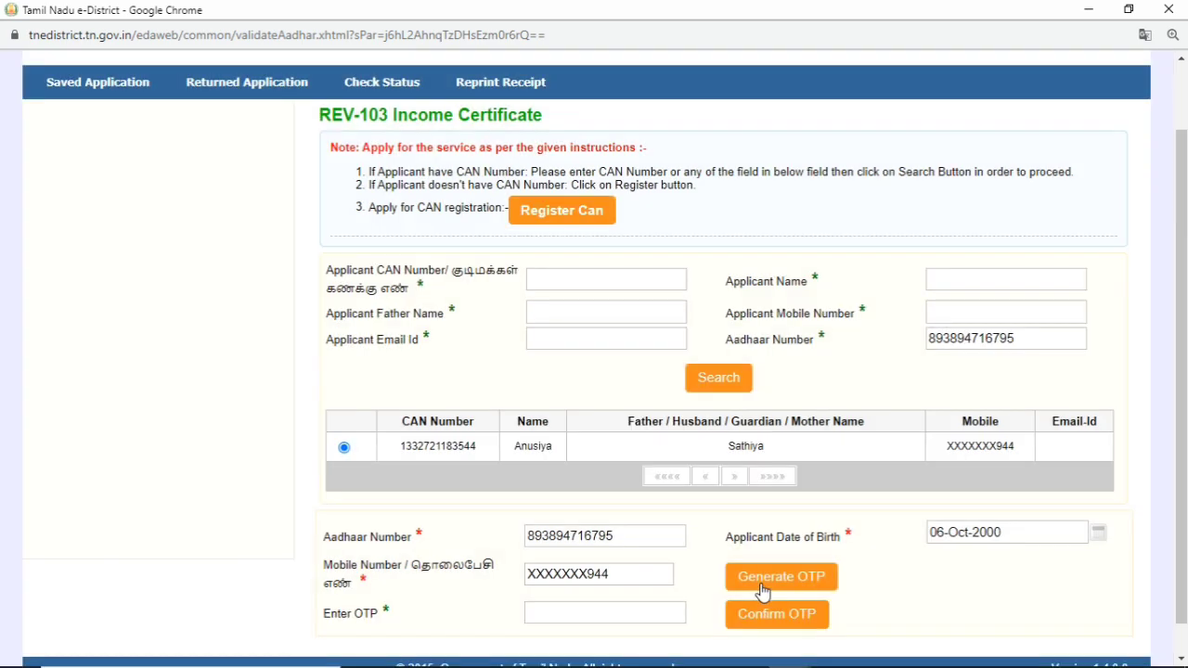
Enter and confirm the received OTP, then proceed to the prefilled application form.
scroll(705, 584, down, 1)
click(645, 580)
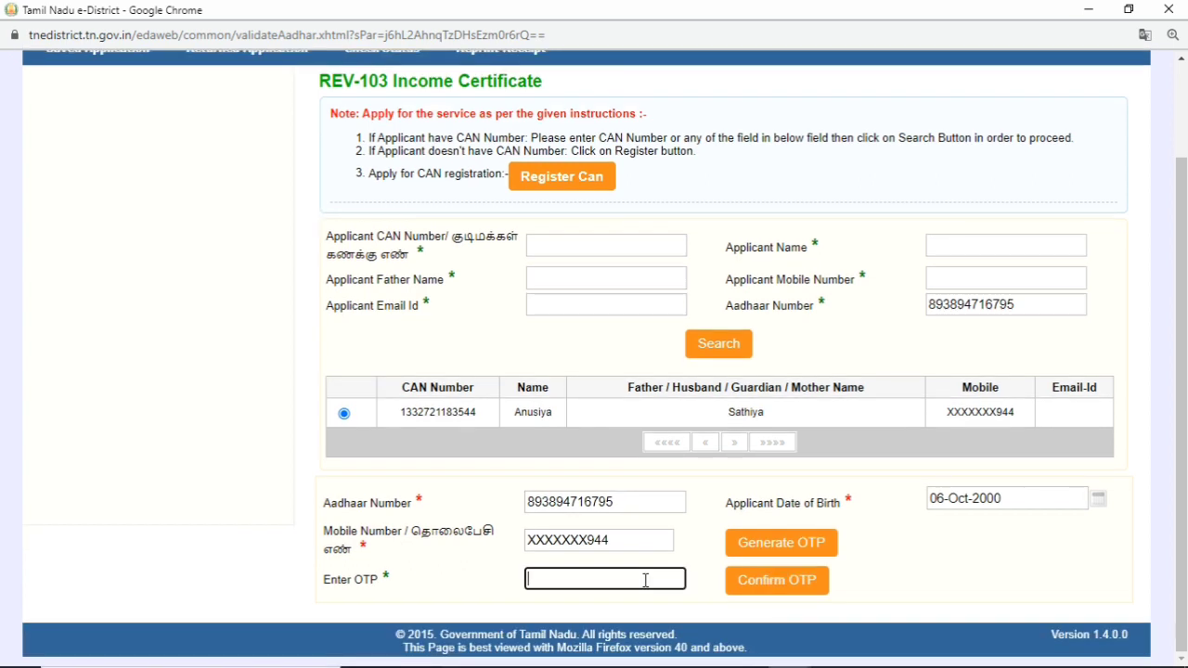
click(772, 584)
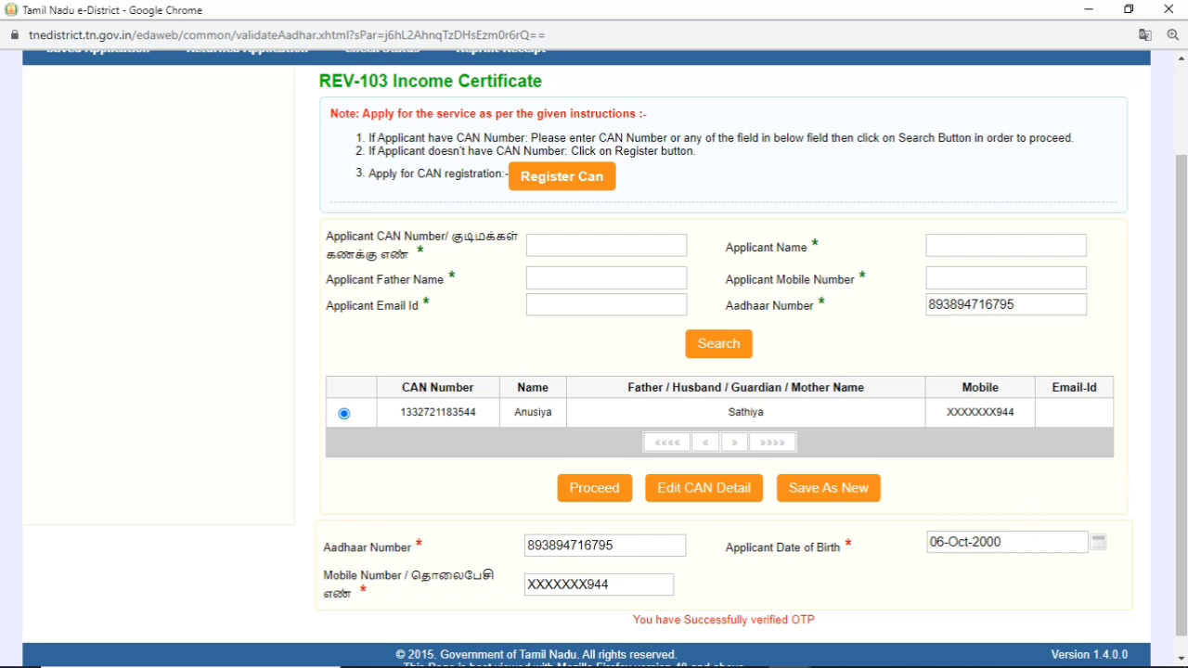
scroll(1180, 399, down, 1)
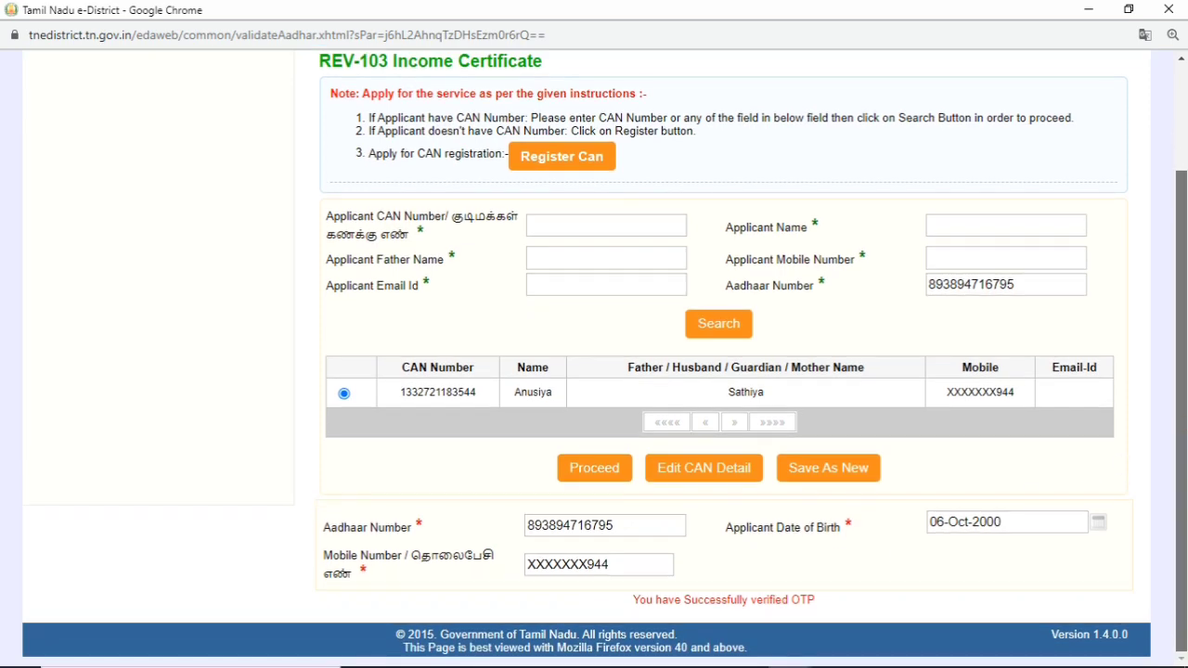
click(605, 472)
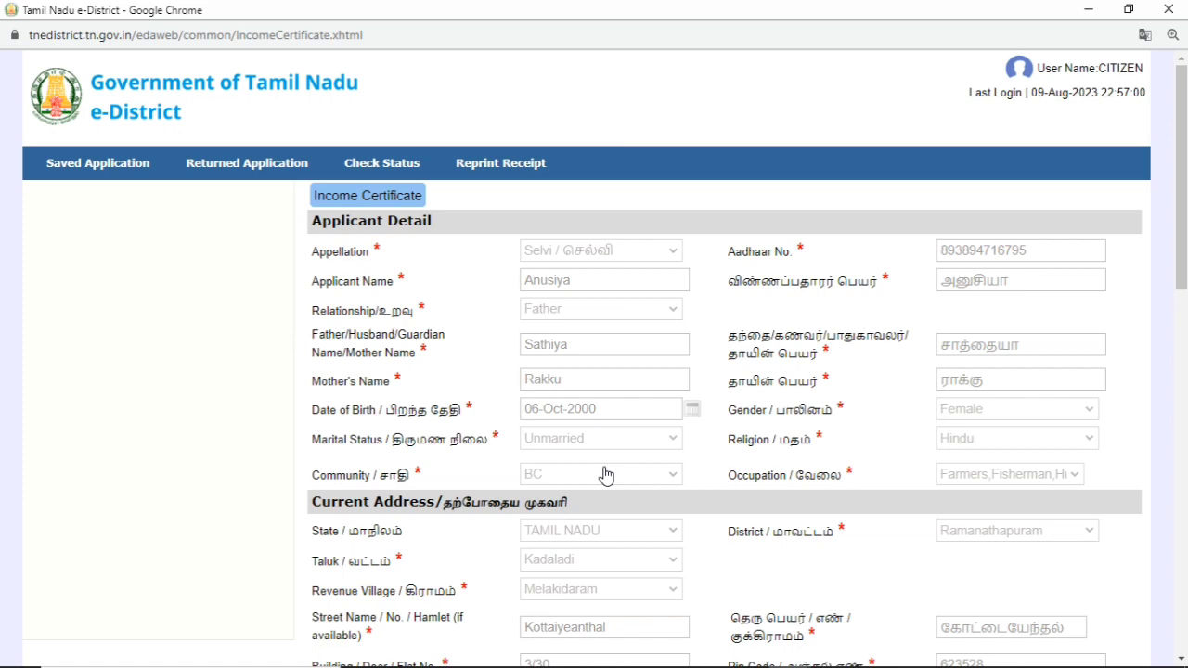
Scroll past the address and applicant sections to the family members' total count field.
scroll(605, 475, down, 3)
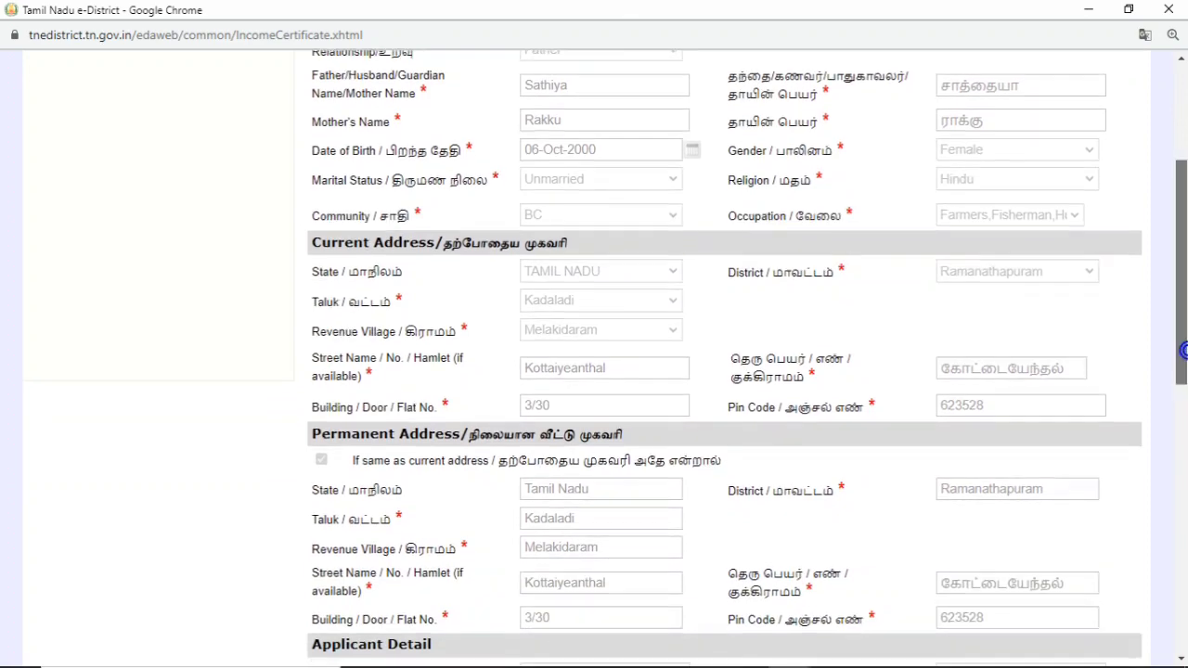
scroll(1184, 351, down, 5)
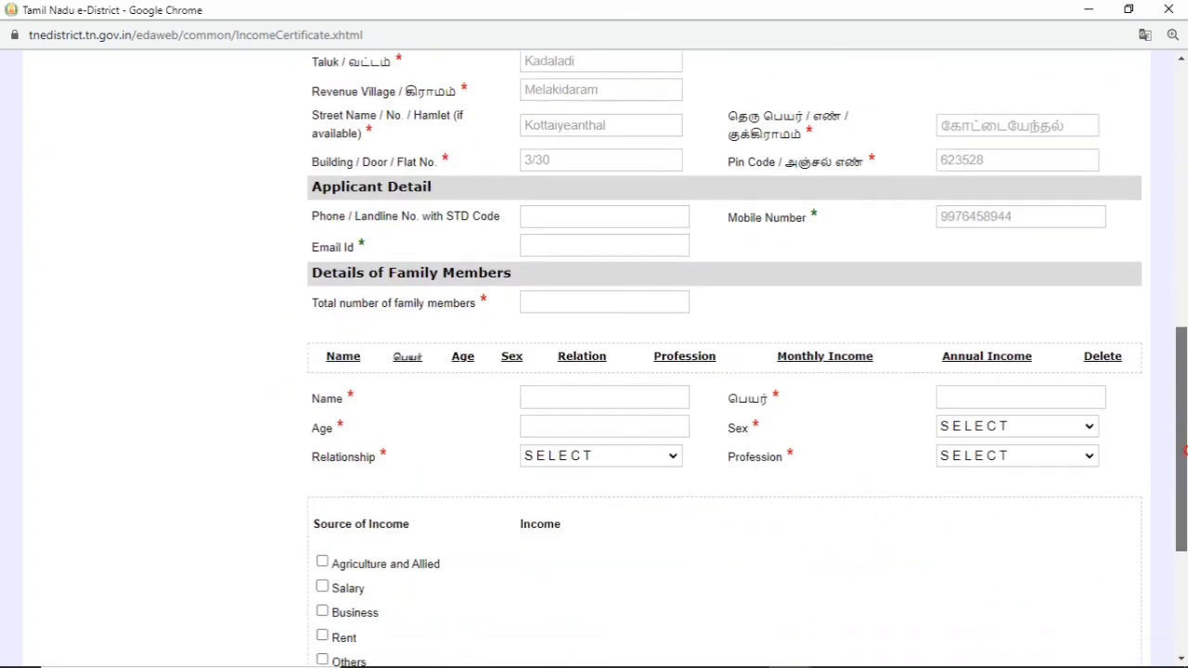
scroll(1183, 451, down, 1)
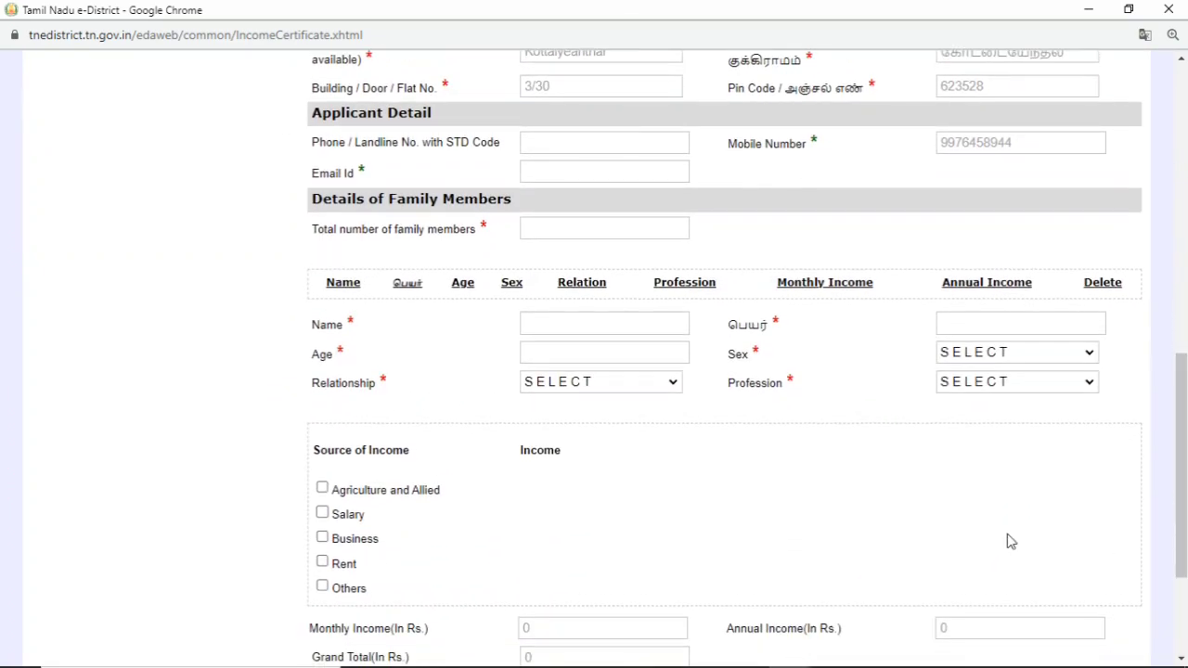
click(578, 233)
Enter 4 as the family size and the father's name in English and Tamil.
text(4)
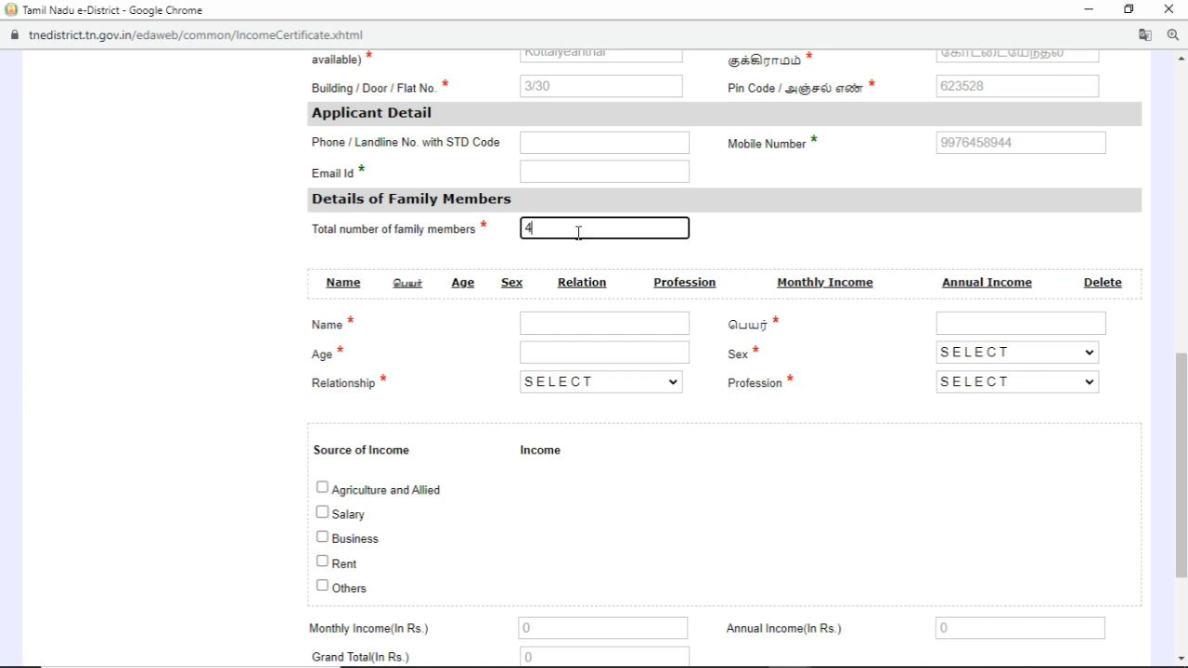
click(586, 325)
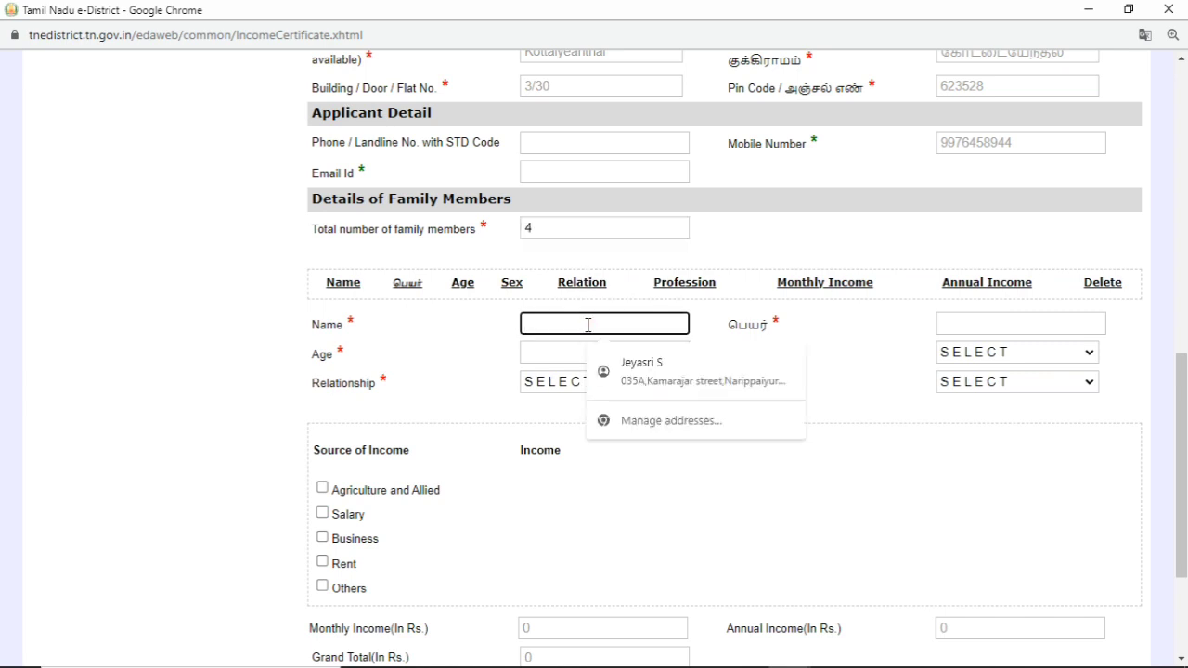
text(SATHA)
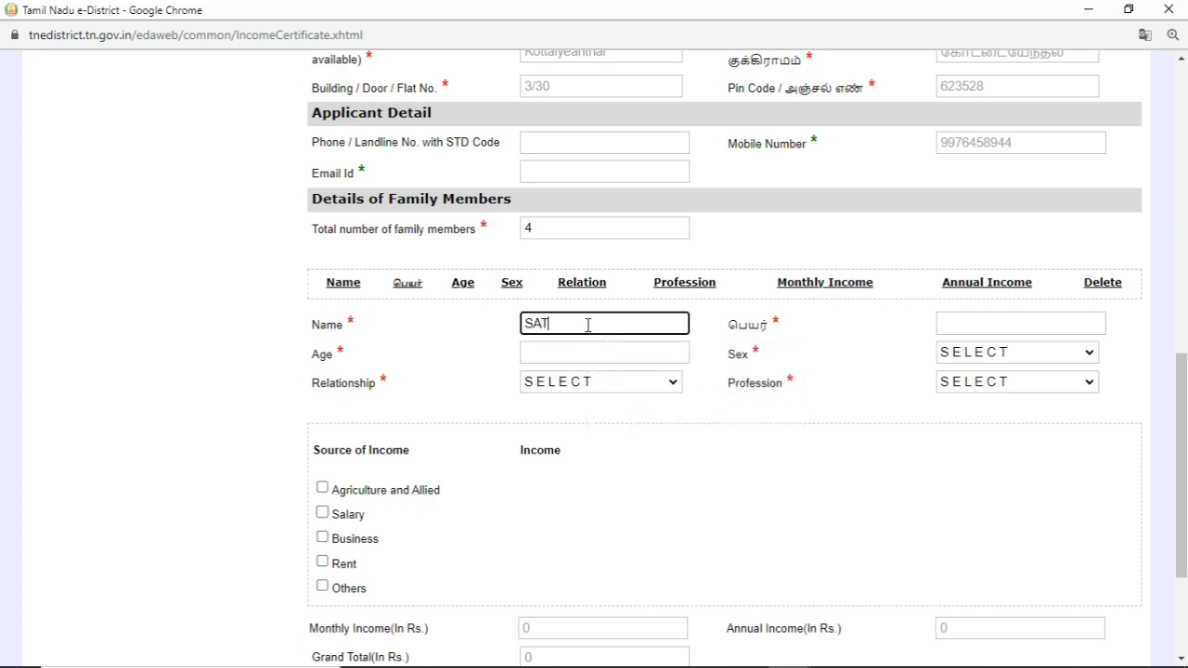
text(IYA)
key(Tab)
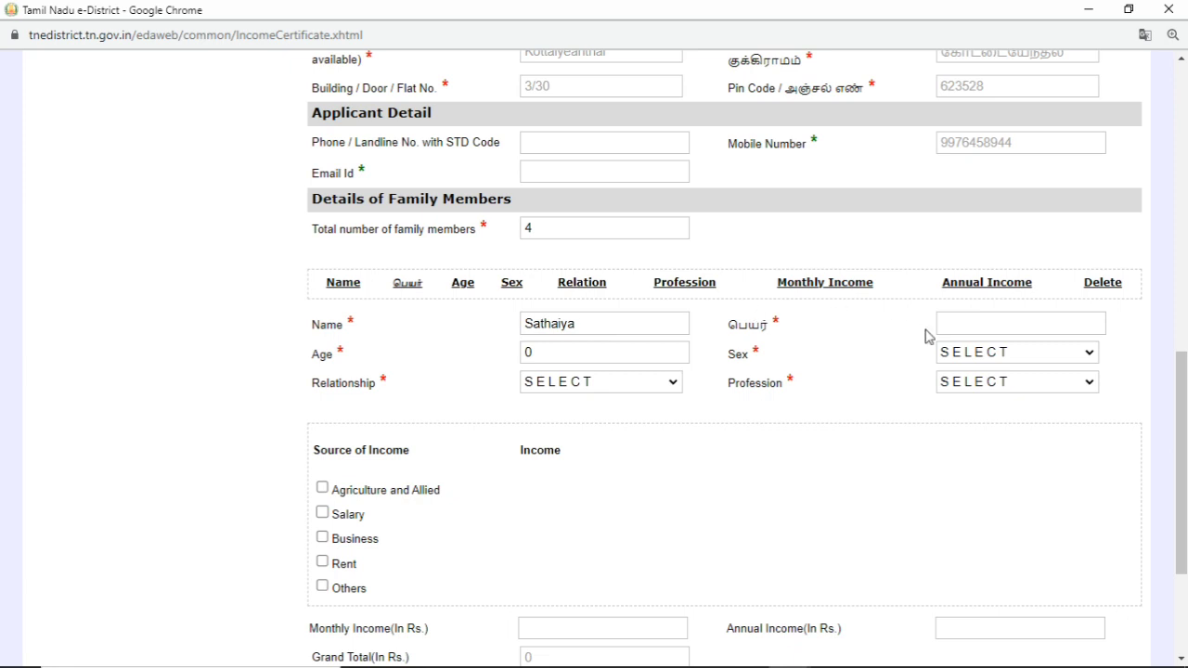
click(962, 324)
click(962, 324)
text(saathithaya)
click(76, 51)
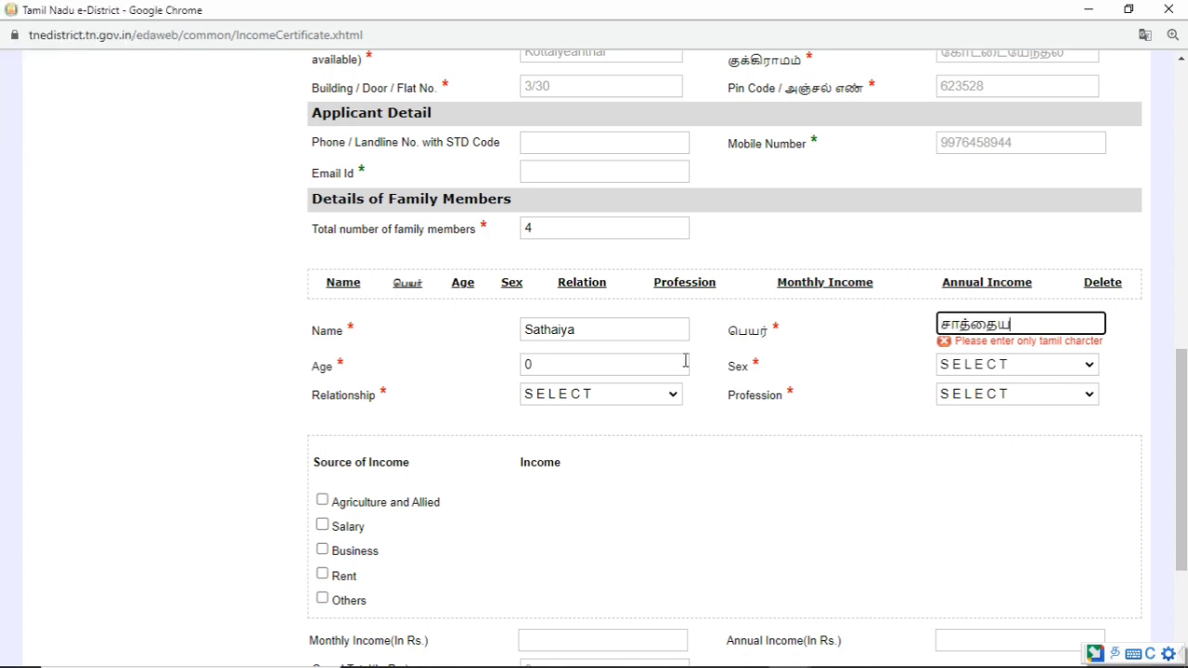
text(a)
Set the father's age to 53, sex Male, relationship Father and profession Public.
click(617, 360)
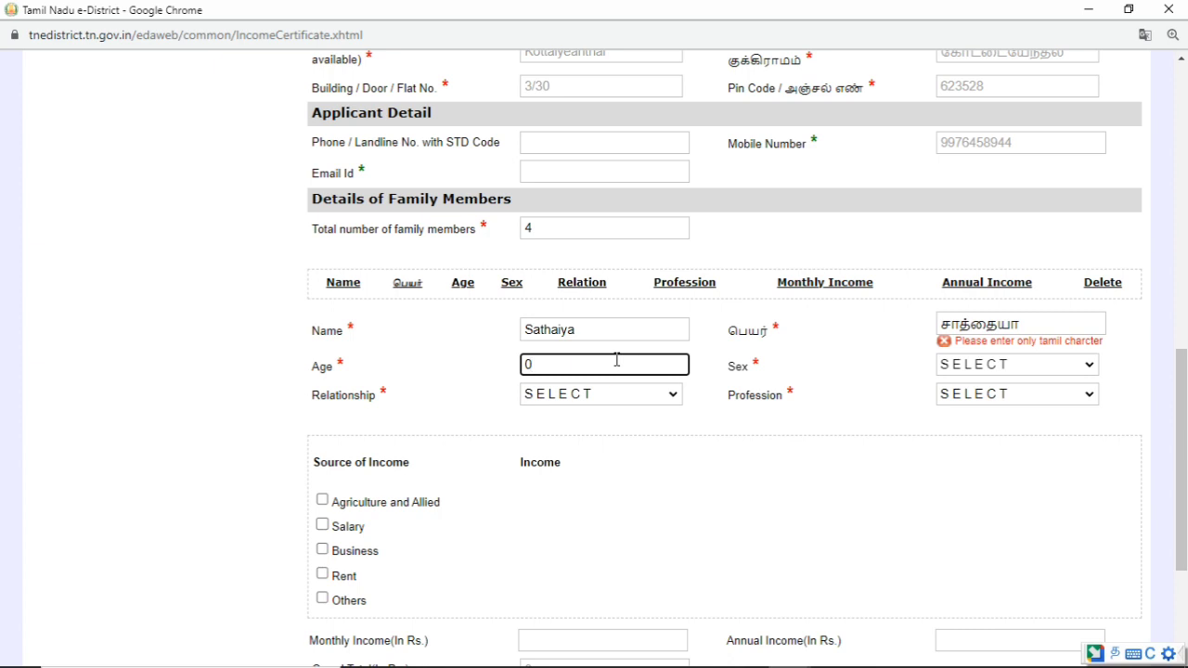
click(1028, 321)
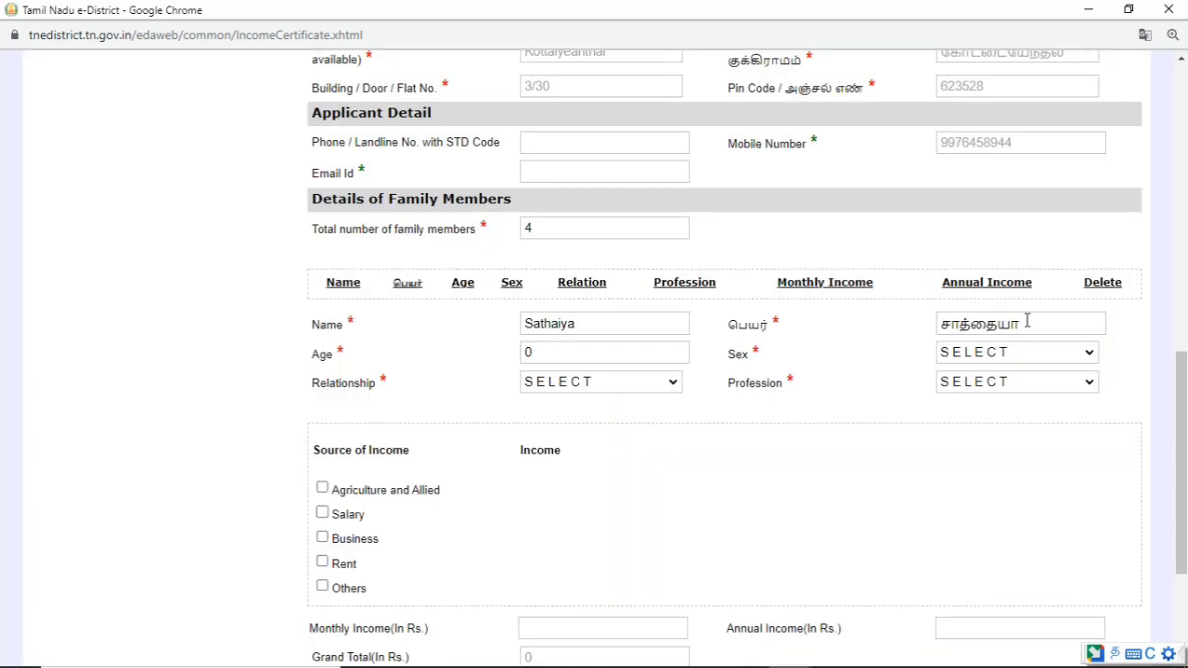
click(548, 356)
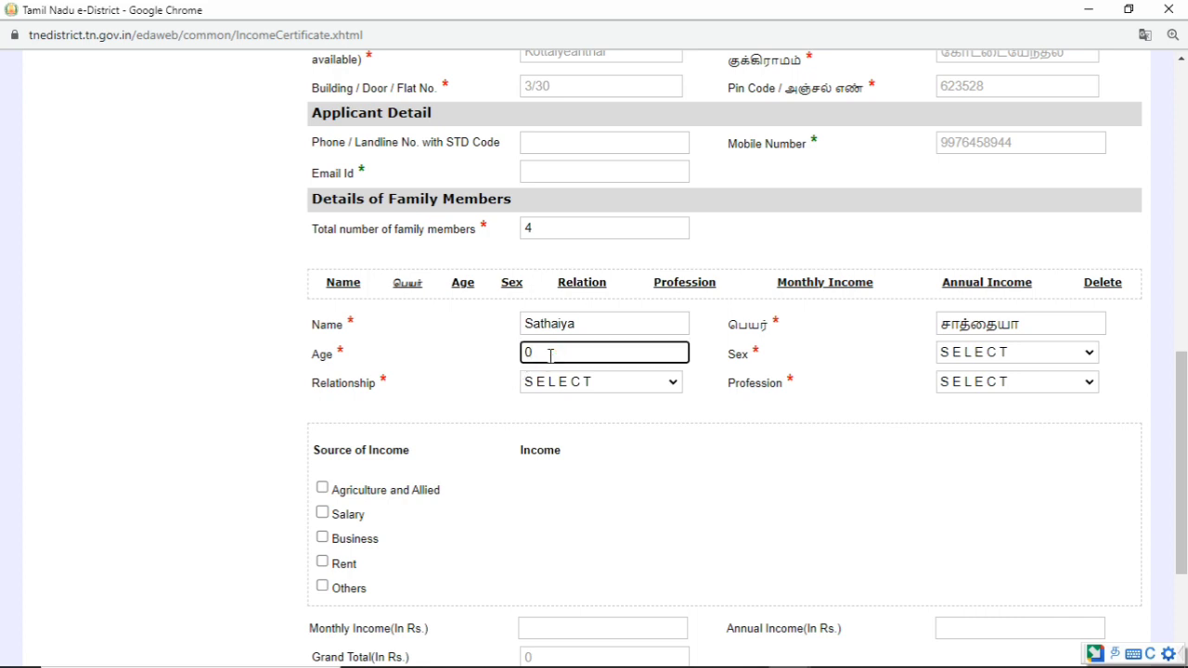
key(BackSpace)
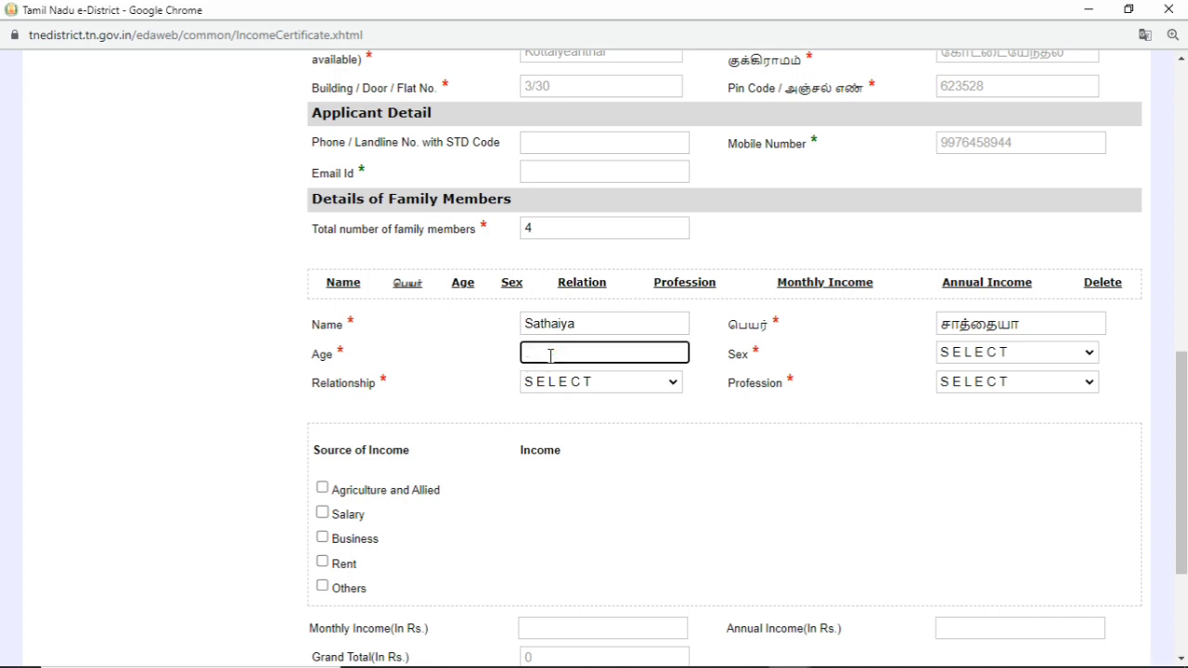
text(53)
click(1047, 357)
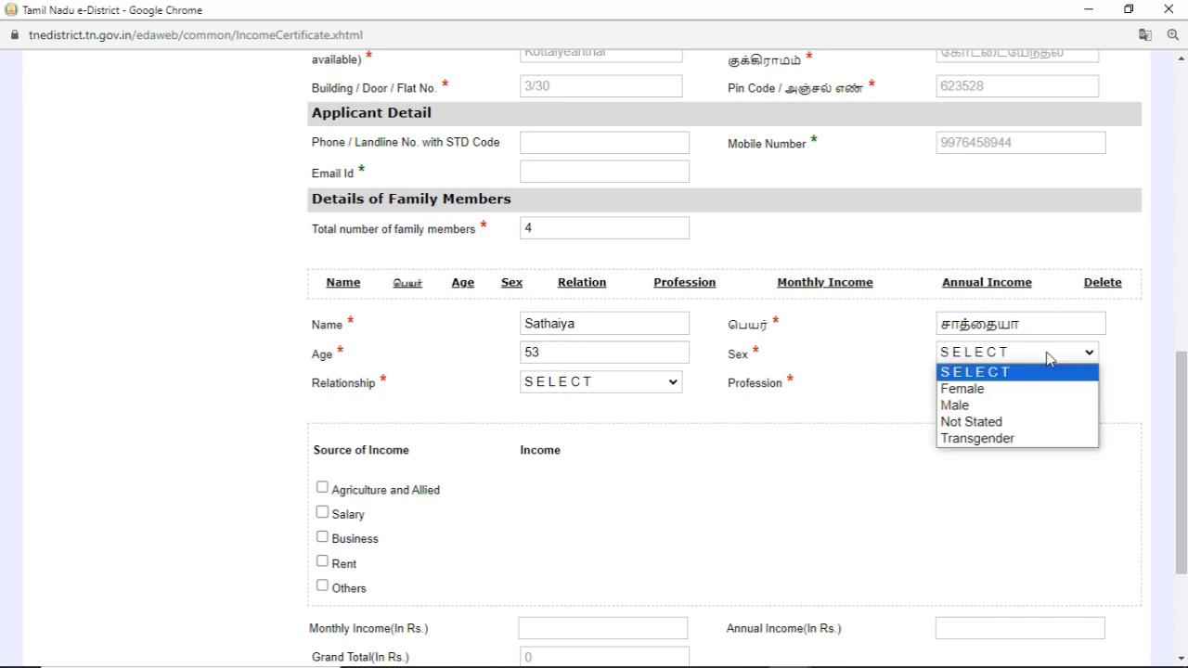
click(963, 406)
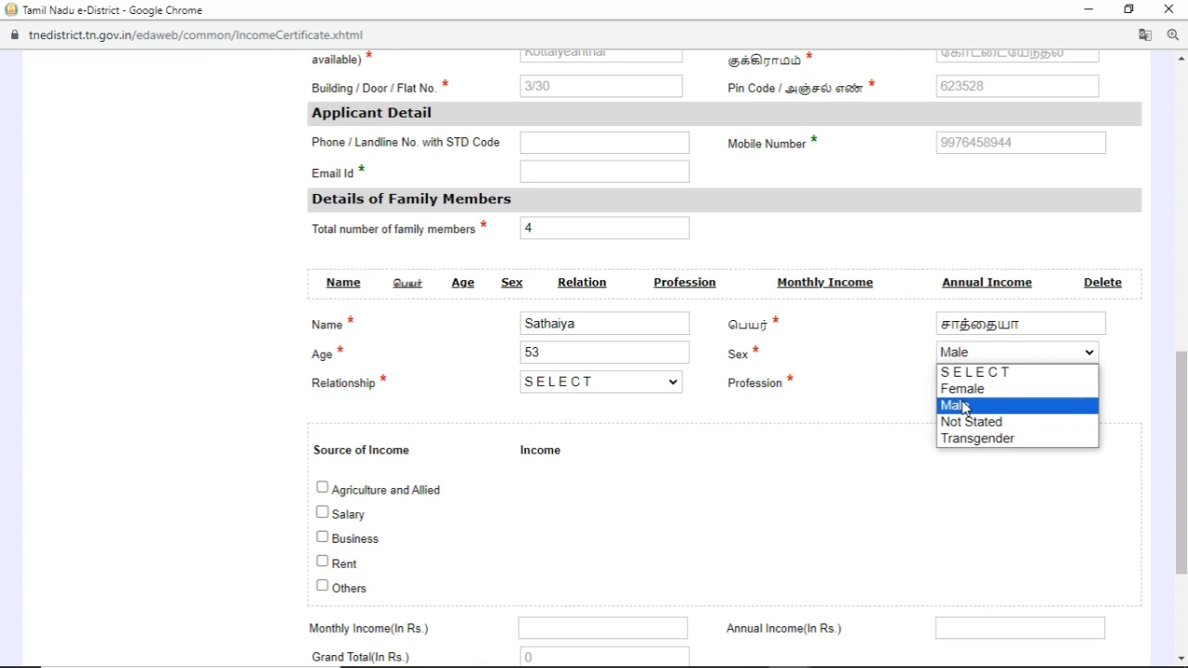
click(963, 406)
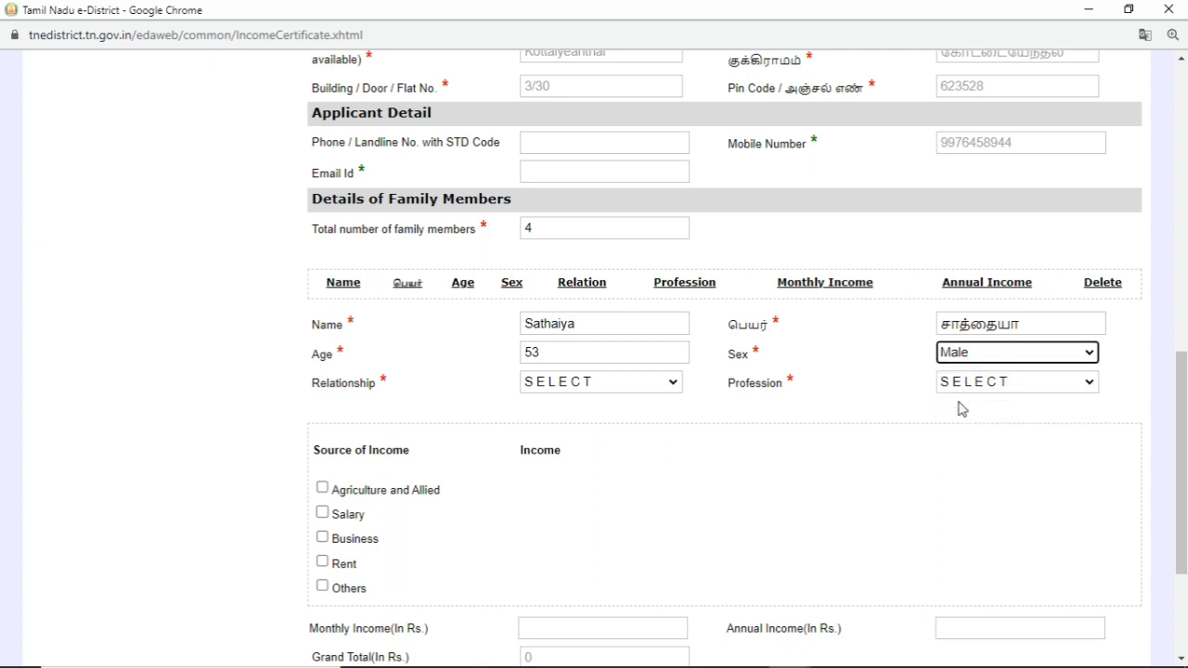
click(611, 385)
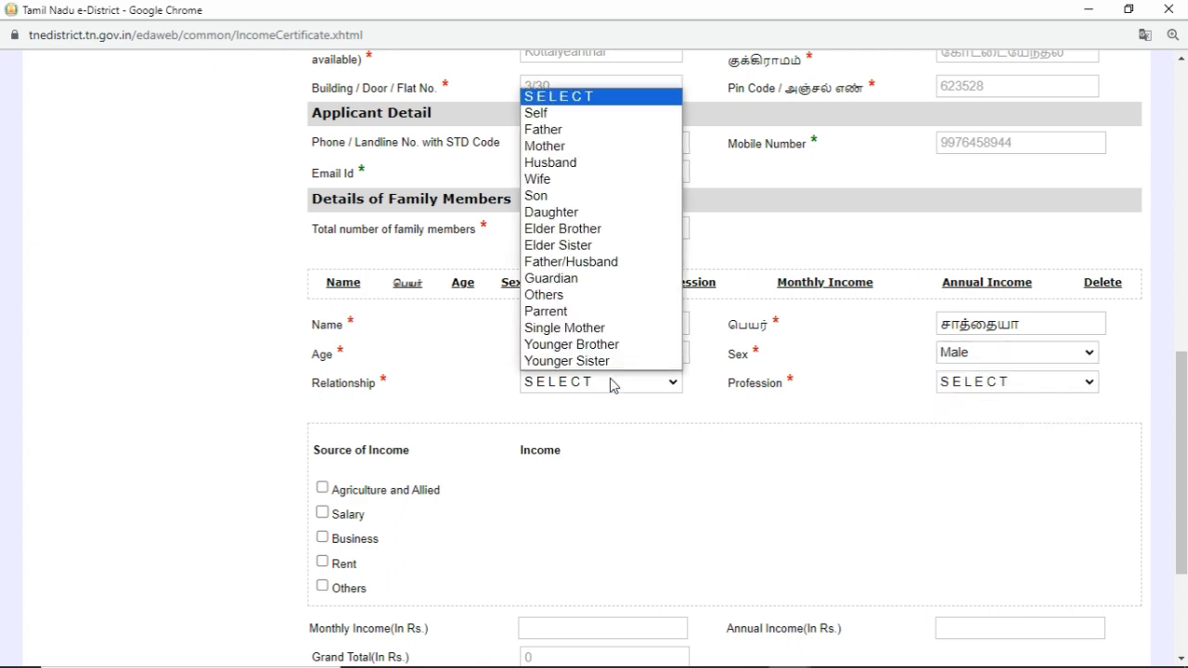
key(Down)
key(Down)
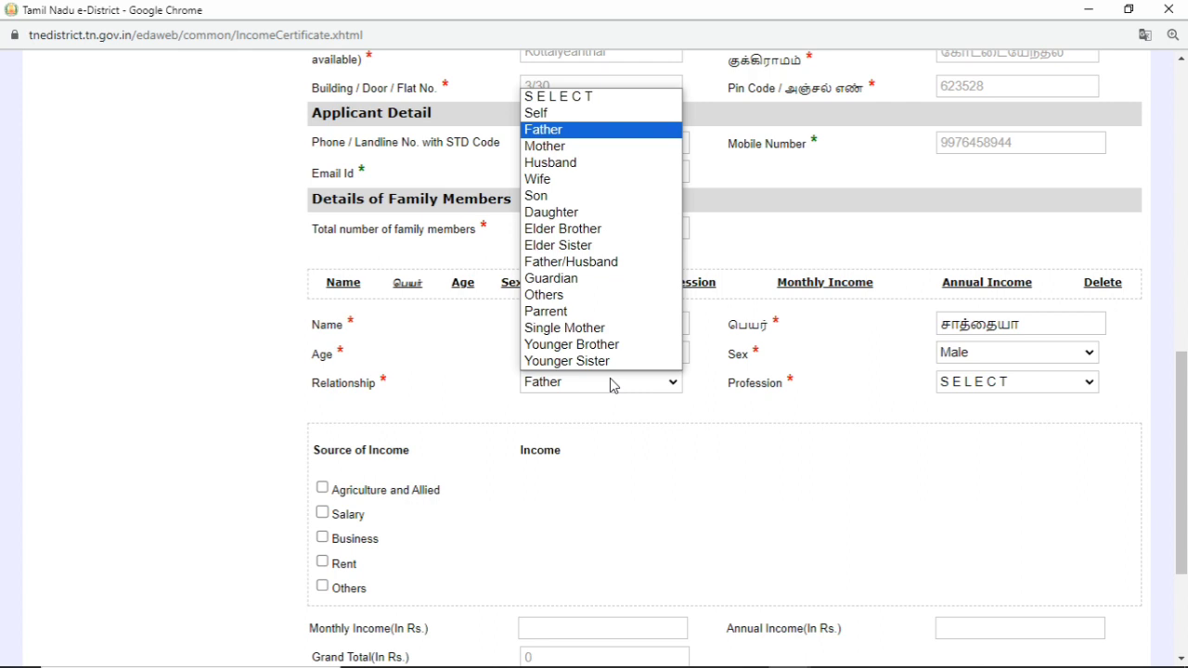
key(Return)
click(1018, 379)
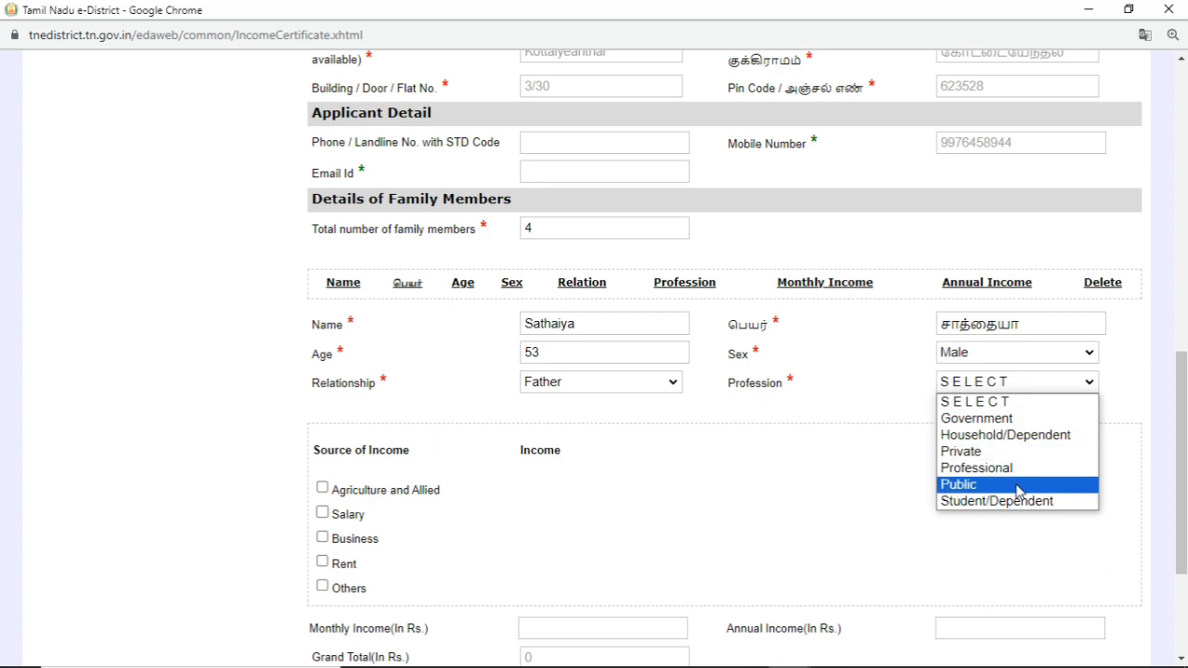
click(1017, 484)
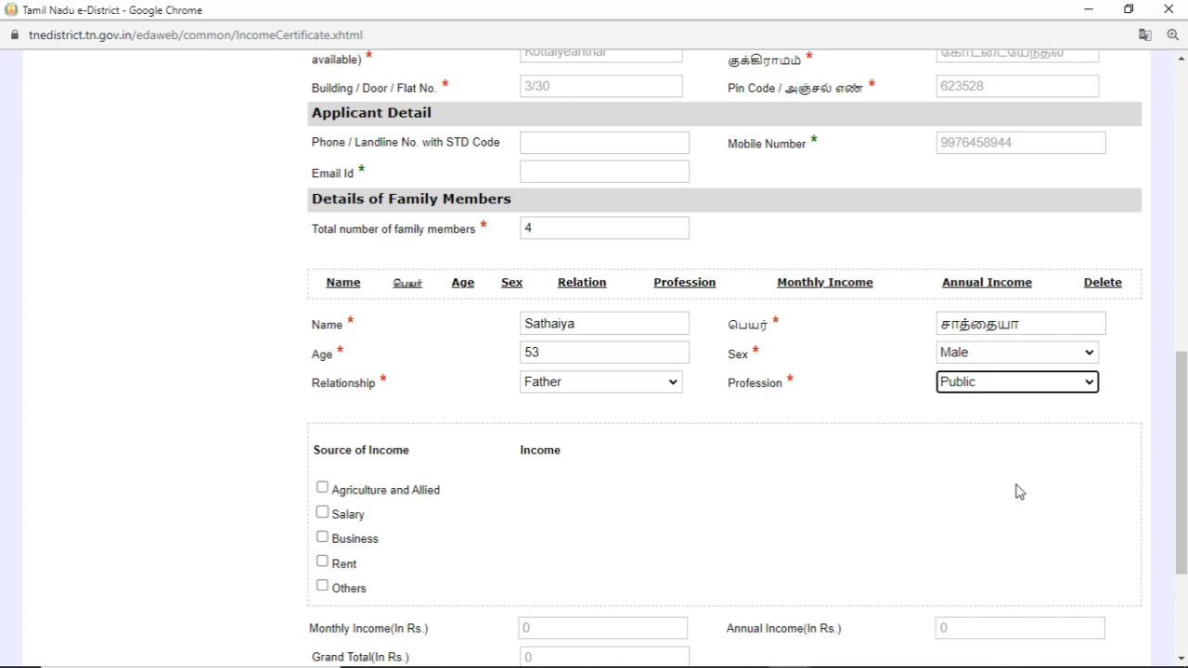
Record Agriculture and Allied income of 6000 a month and add the father to the table.
scroll(748, 488, down, 2)
click(322, 420)
click(322, 319)
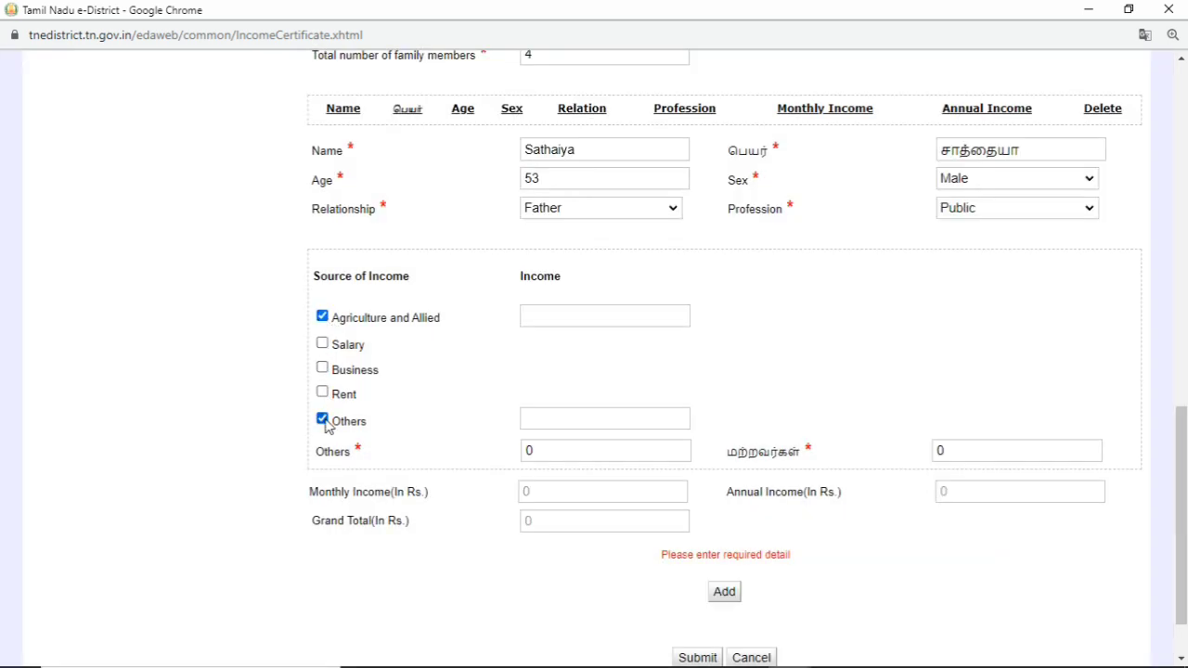
click(323, 418)
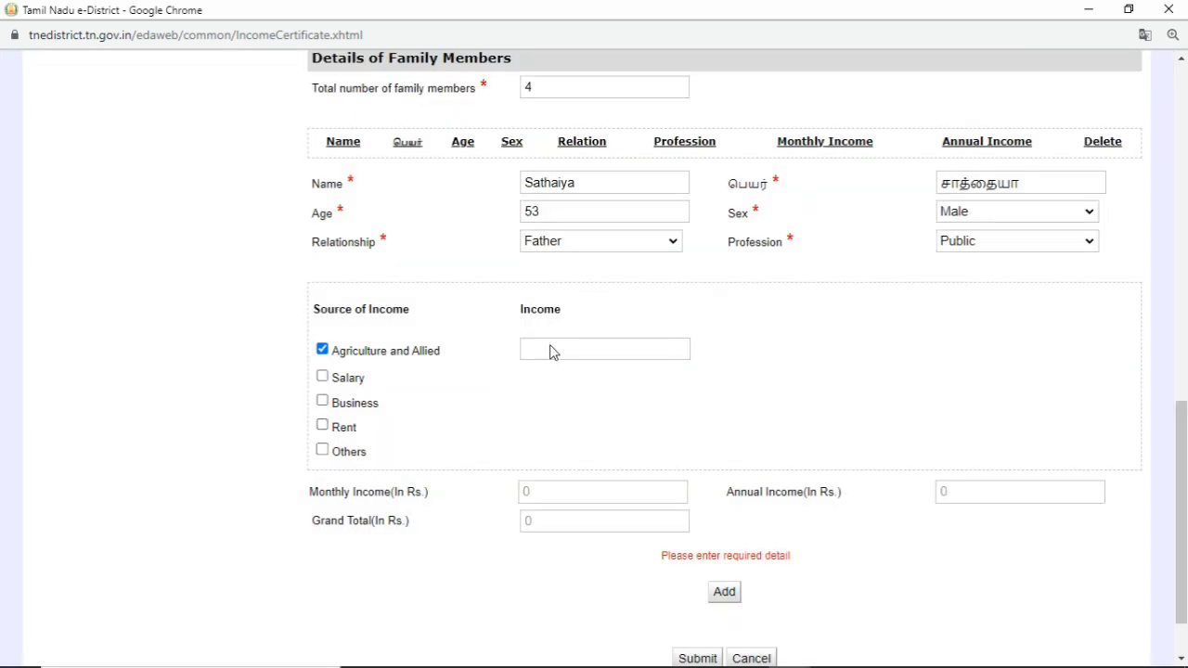
click(560, 349)
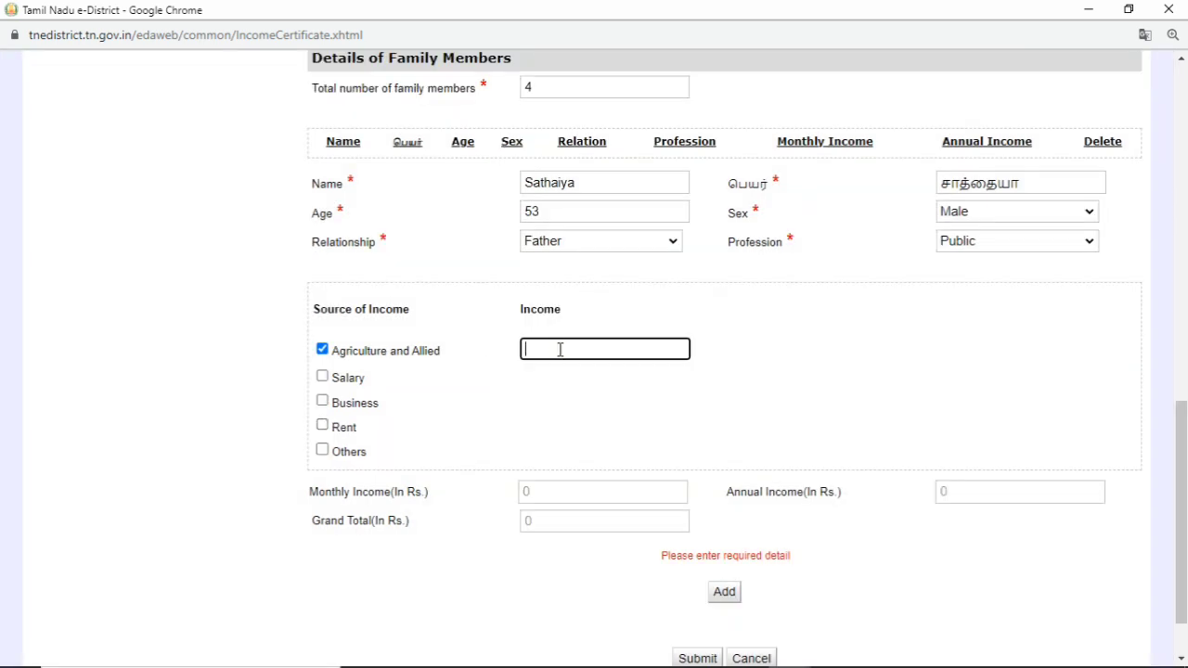
text(6000)
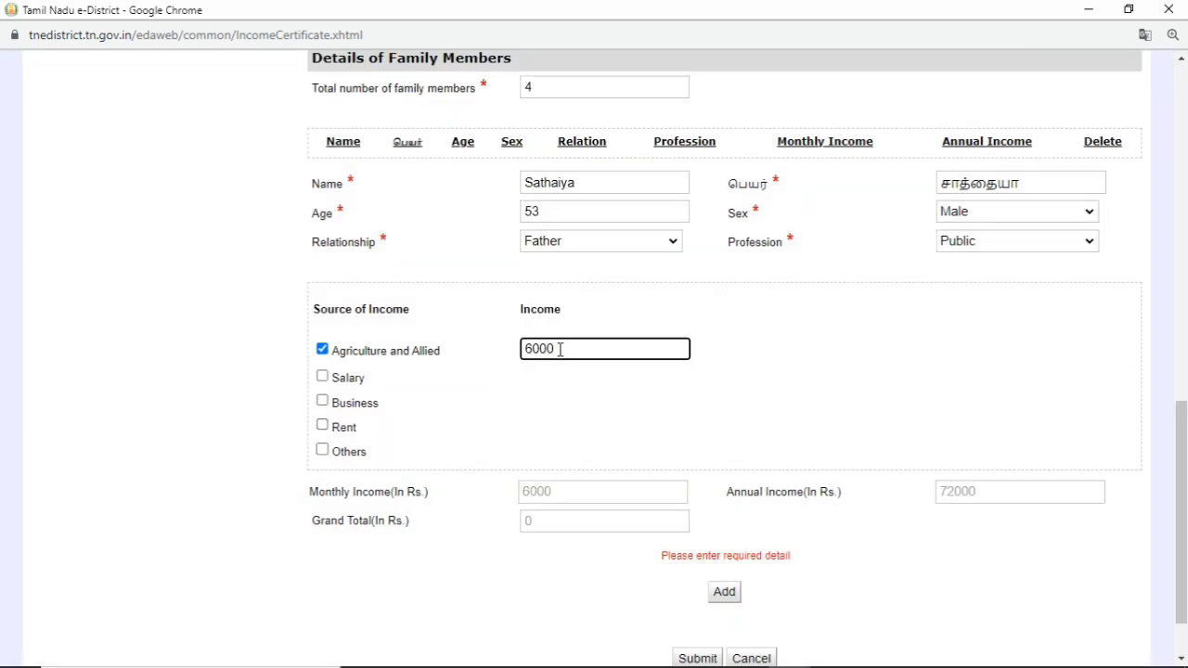
key(Return)
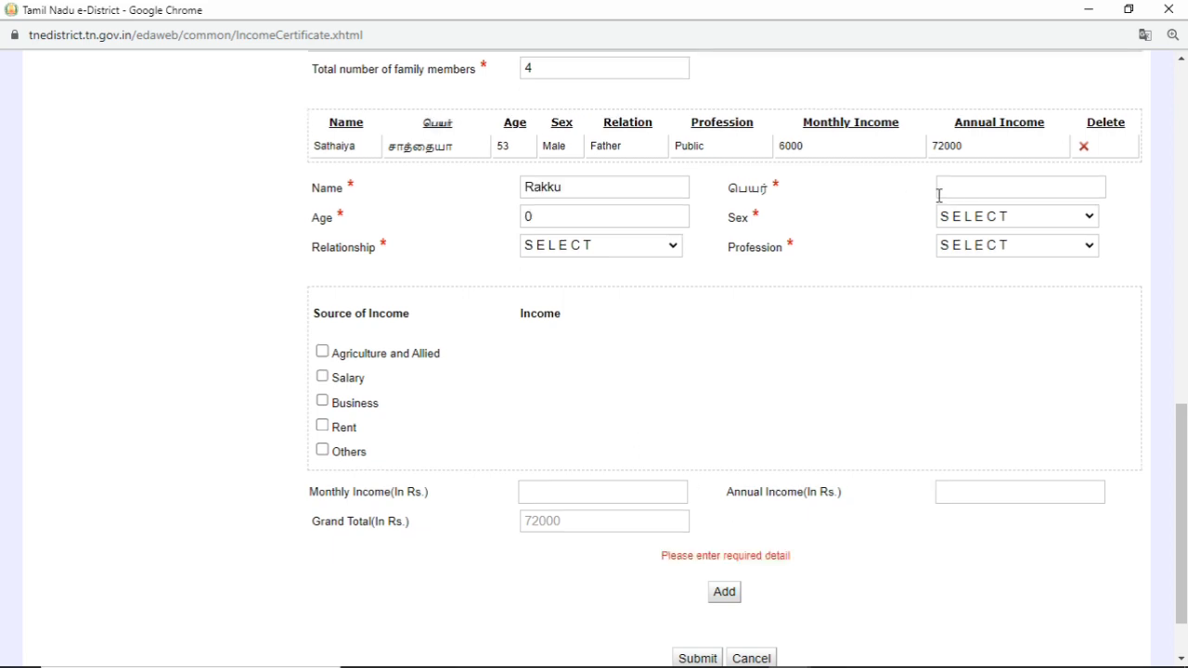
Enter the mother's Tamil name, age 44 and sex Female.
click(957, 193)
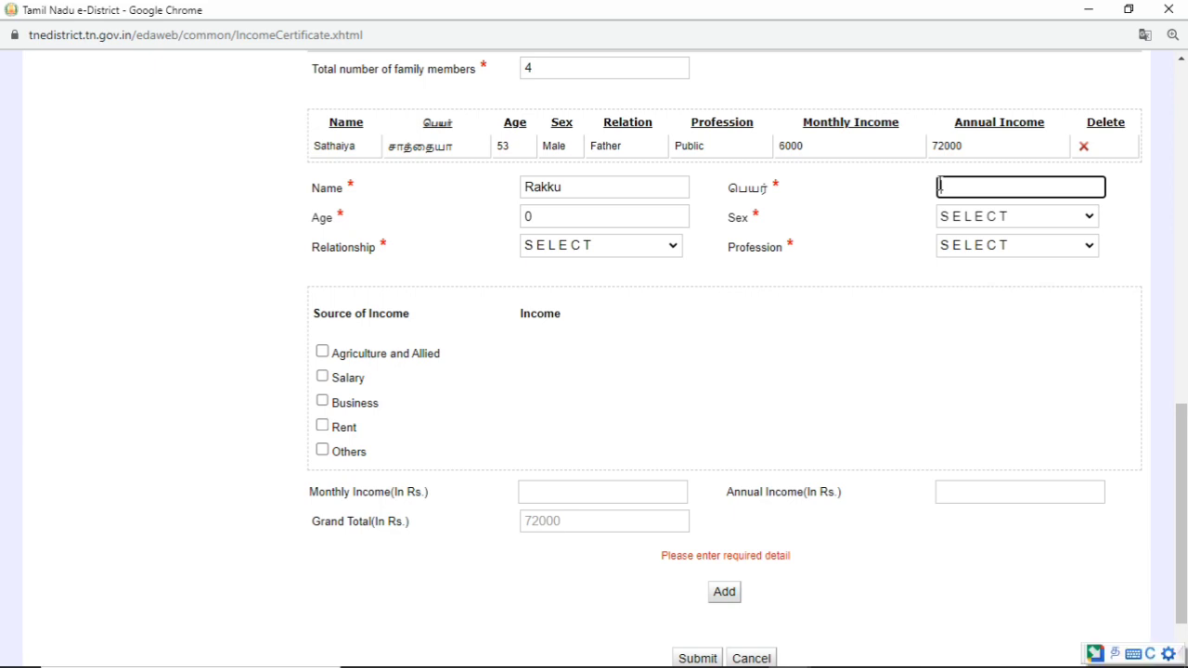
text(ராக்கு)
click(632, 216)
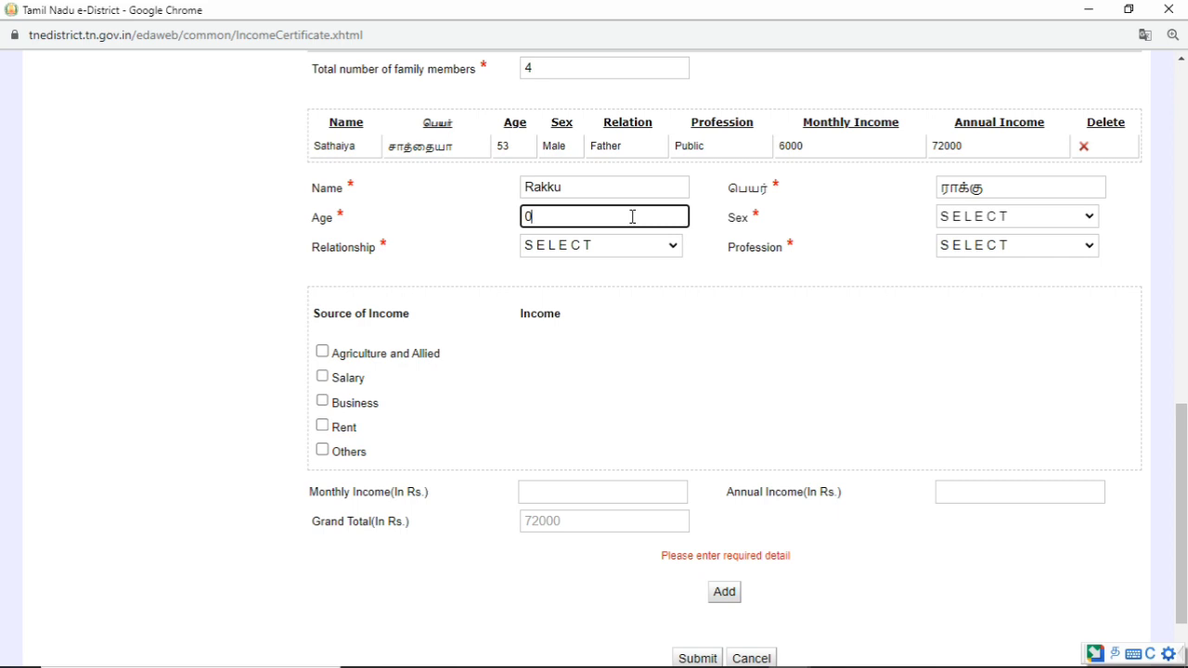
key(BackSpace)
text(44)
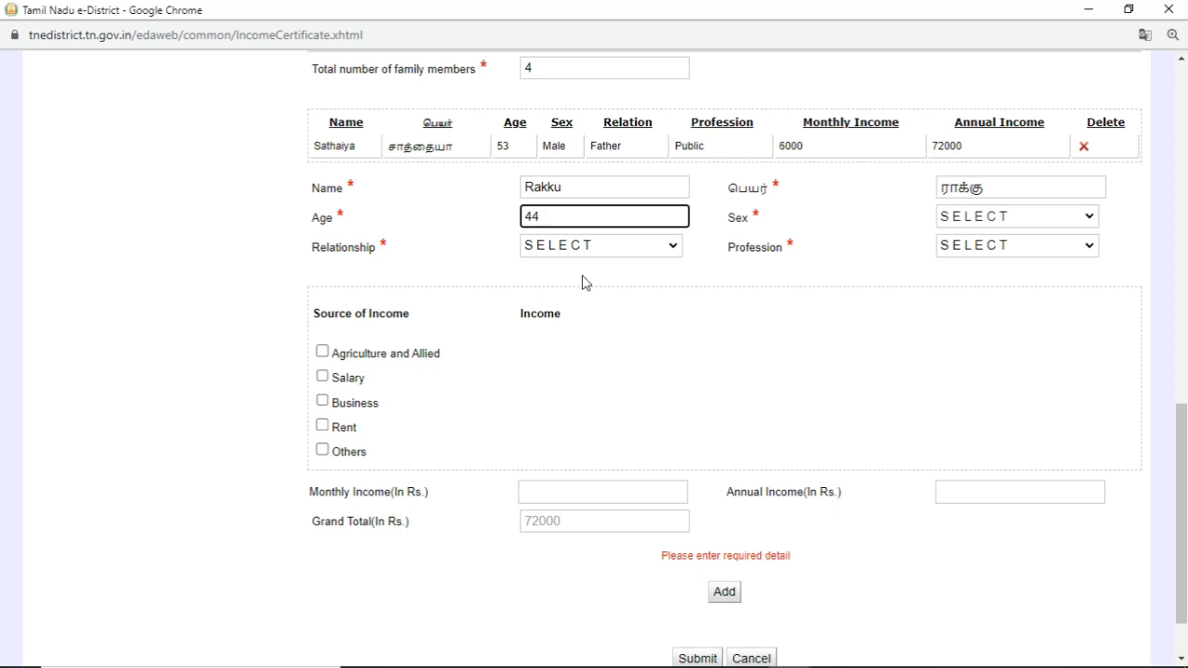
key(Tab)
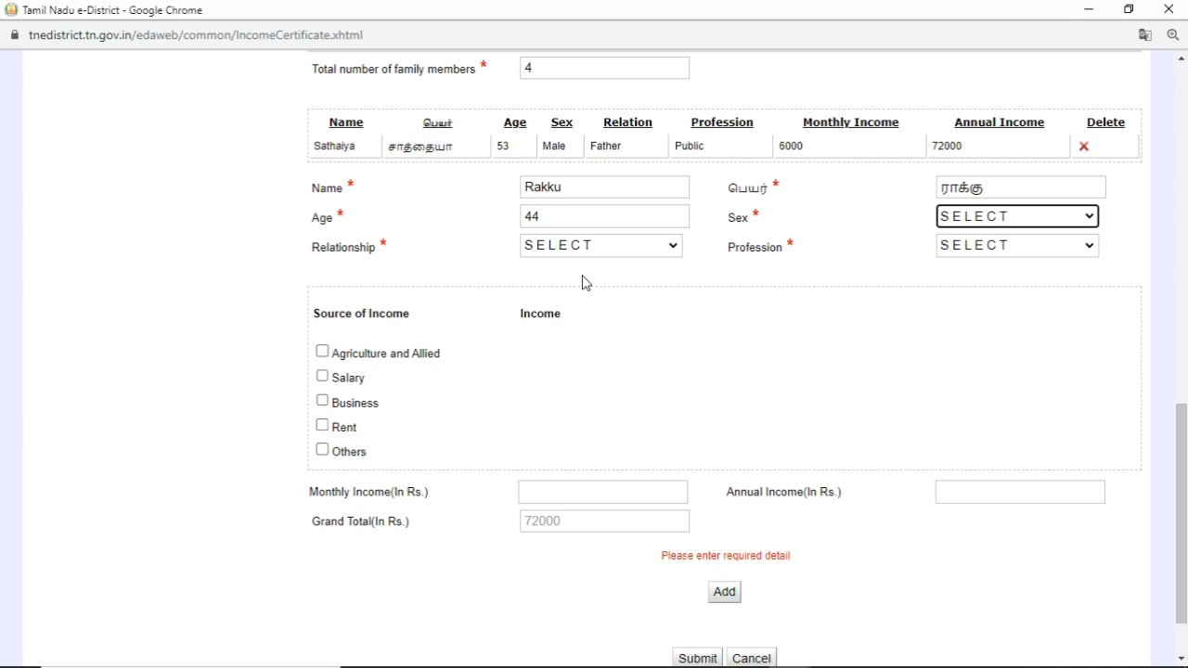
key(alt+Down)
click(982, 253)
Set relationship Mother and profession Household/Dependent, then add her to the table.
click(575, 246)
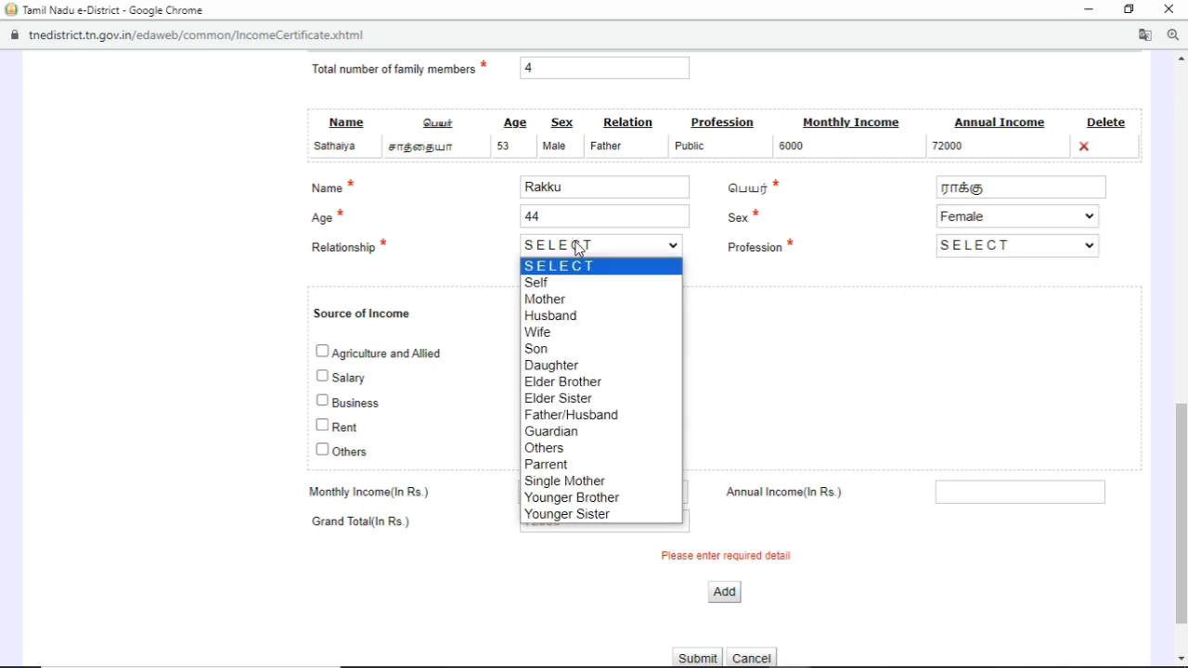
key(Down)
key(Down)
key(Down)
key(Down)
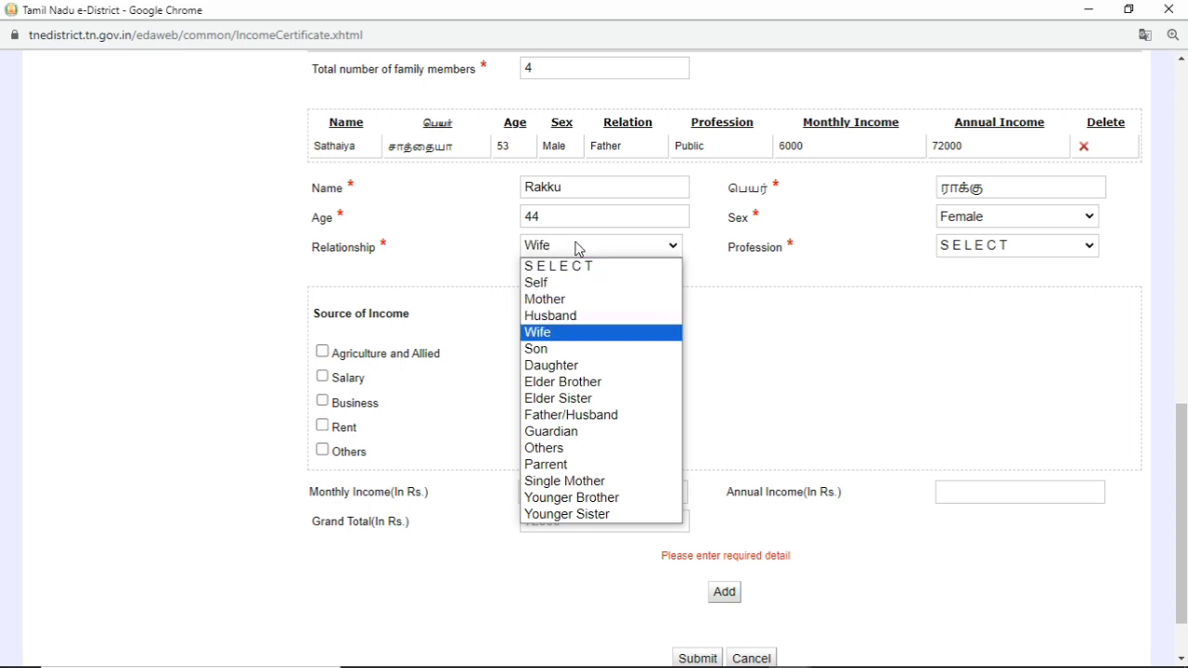
key(Down)
key(Down)
key(Down)
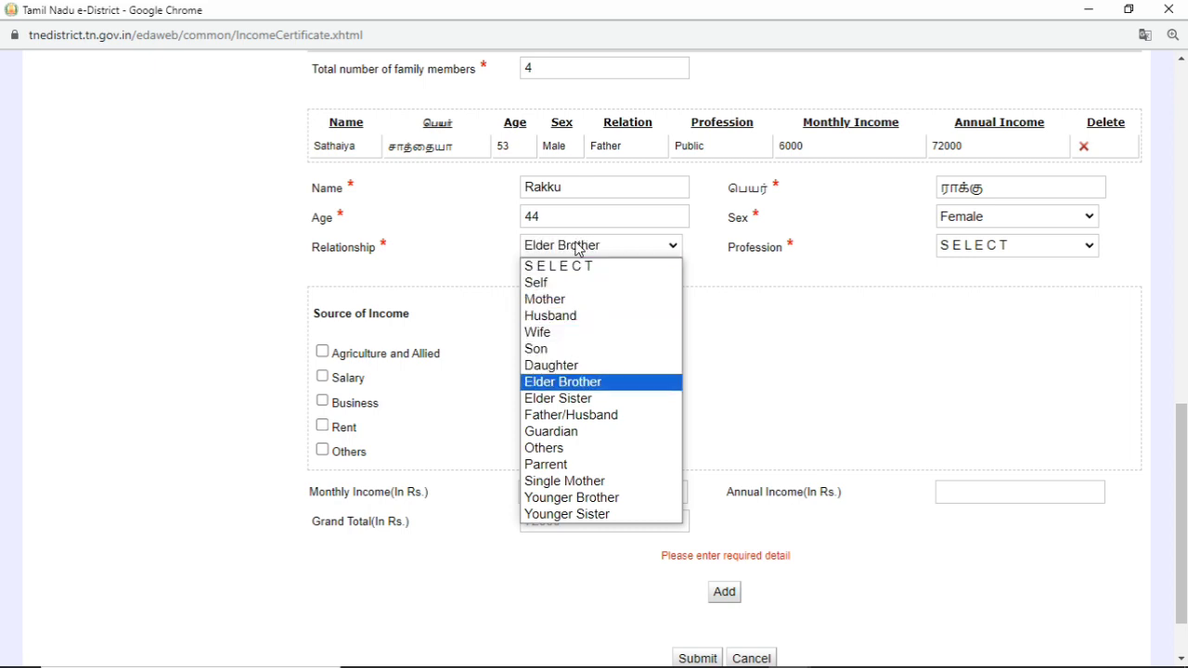
key(Up)
key(Up)
key(Up)
key(Up)
key(Up)
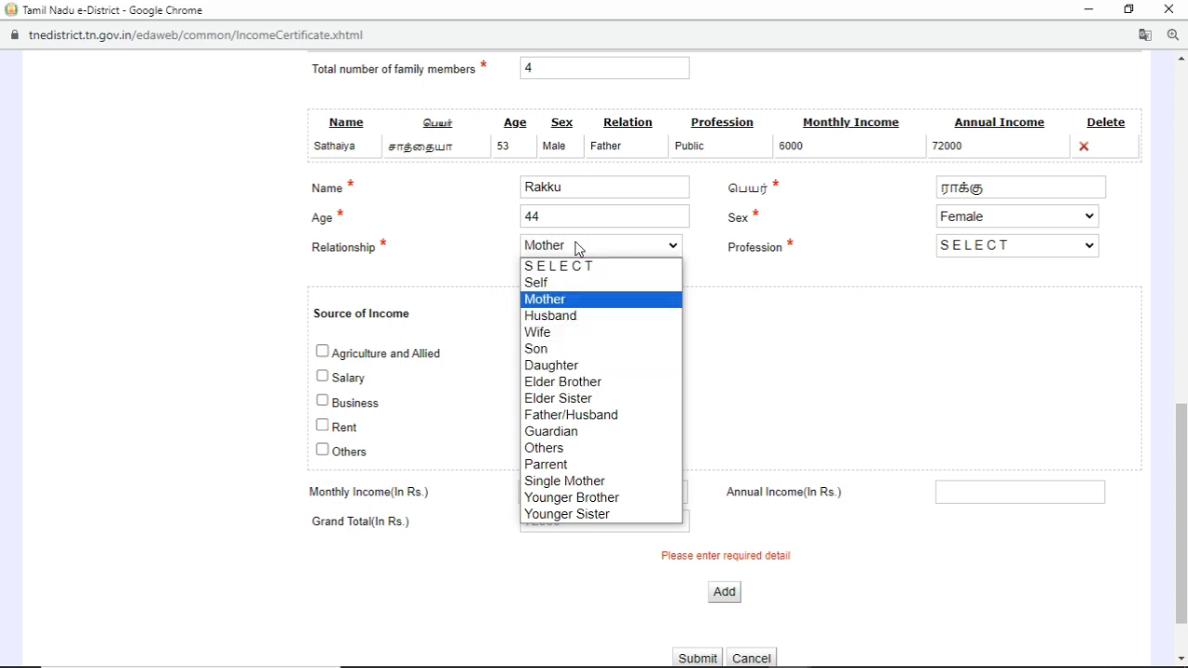
key(Return)
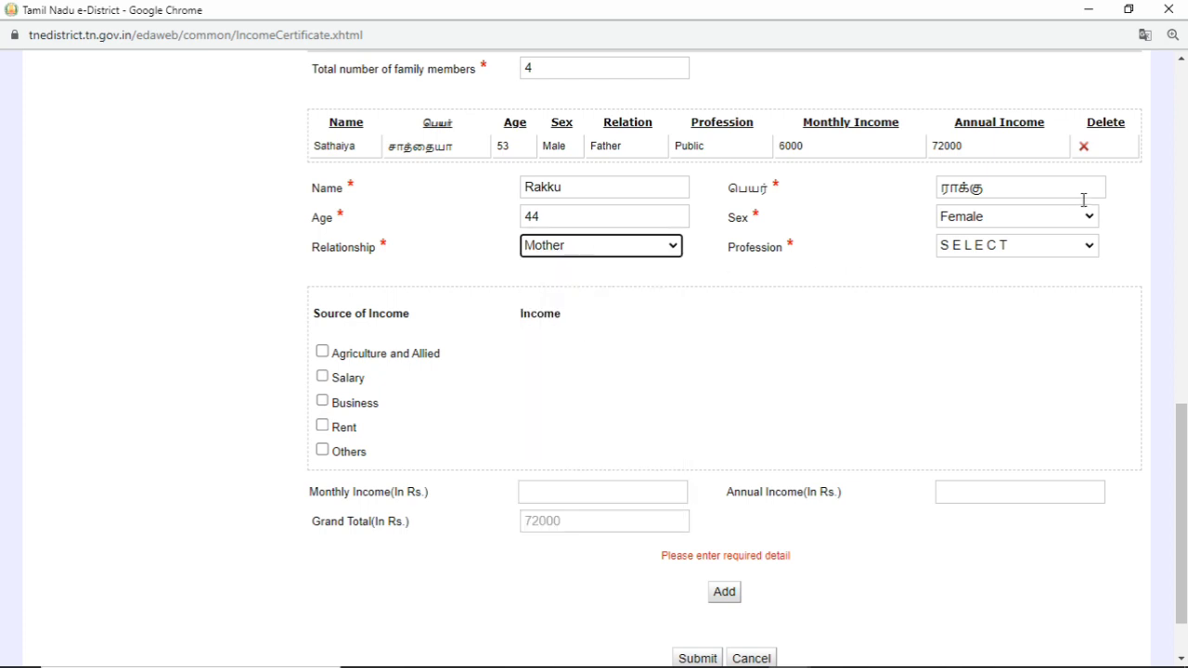
click(1042, 245)
click(993, 299)
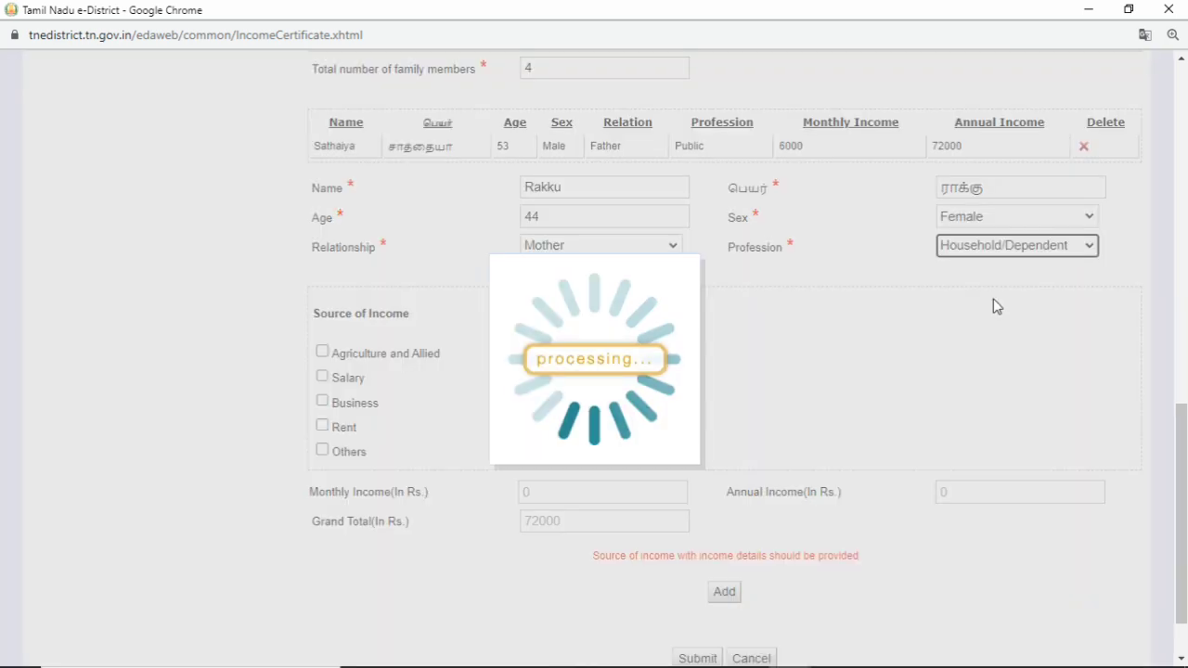
click(729, 593)
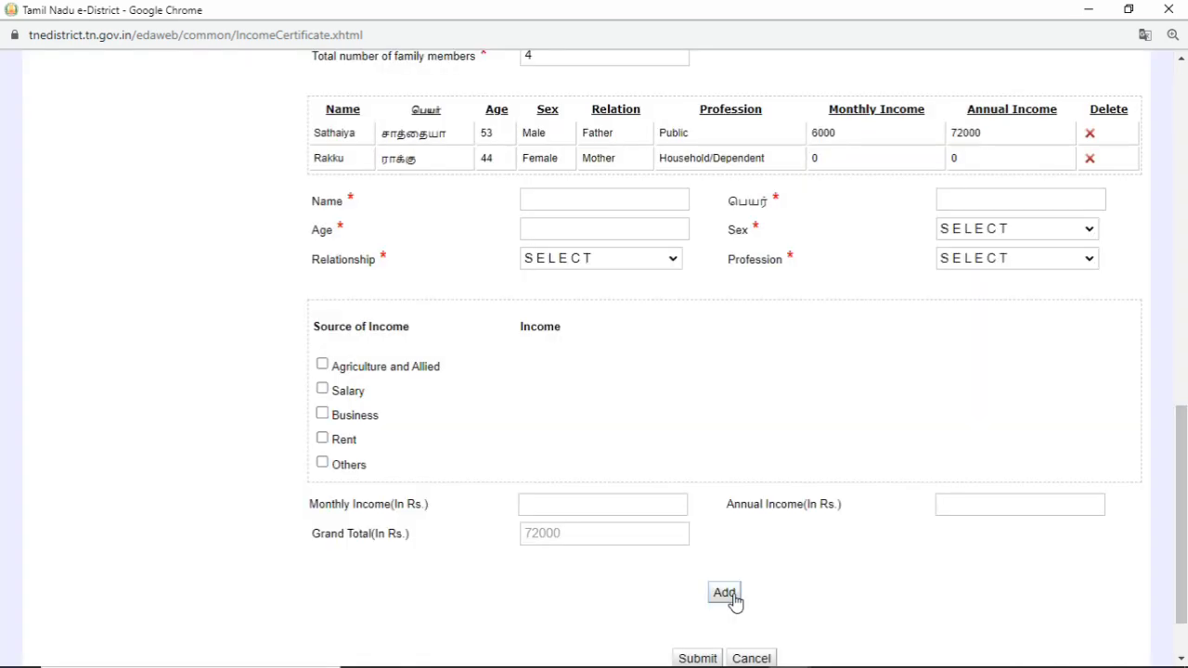
Enter the brother's name, age 22 and sex Male.
click(551, 197)
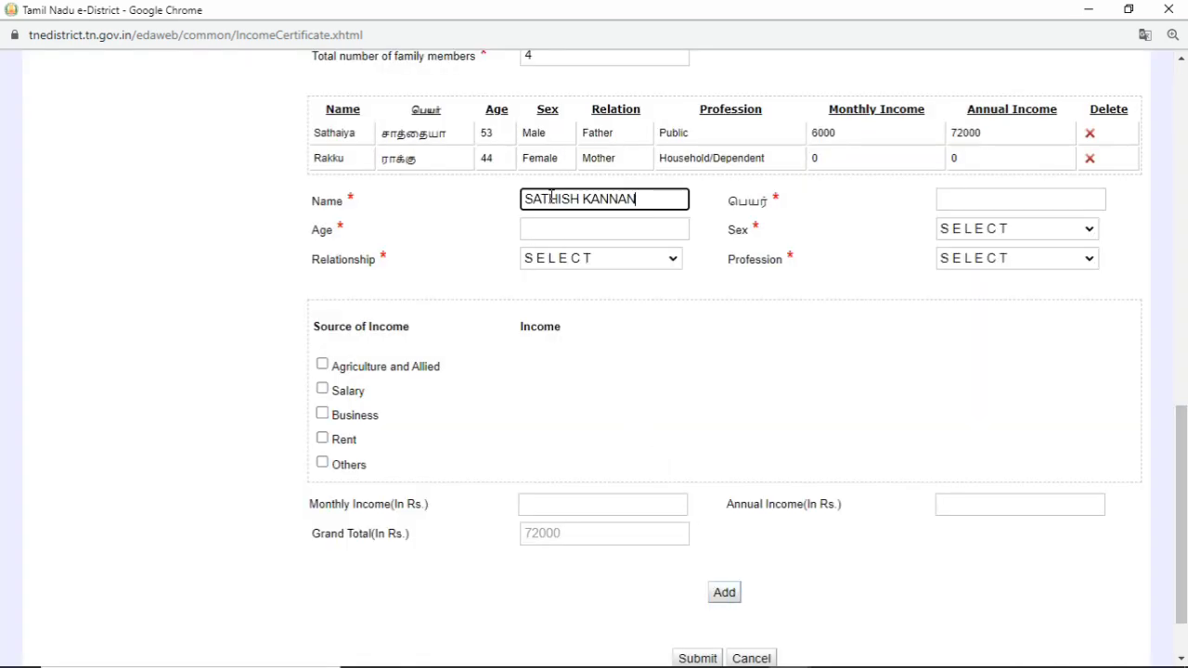
key(Tab)
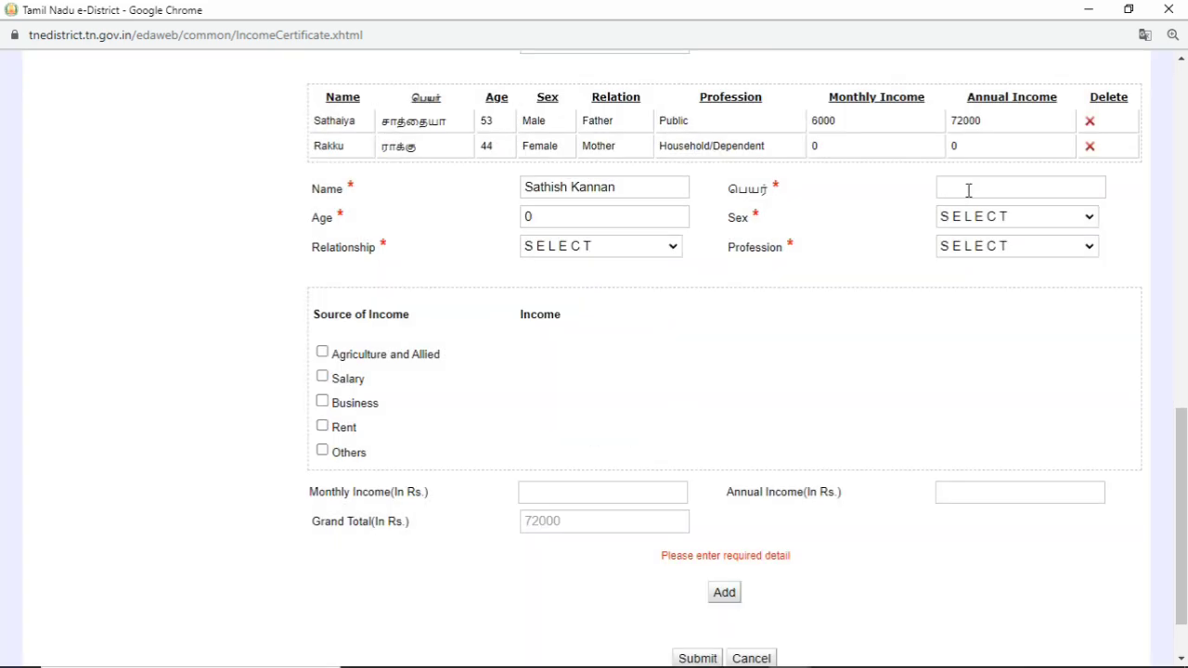
click(968, 190)
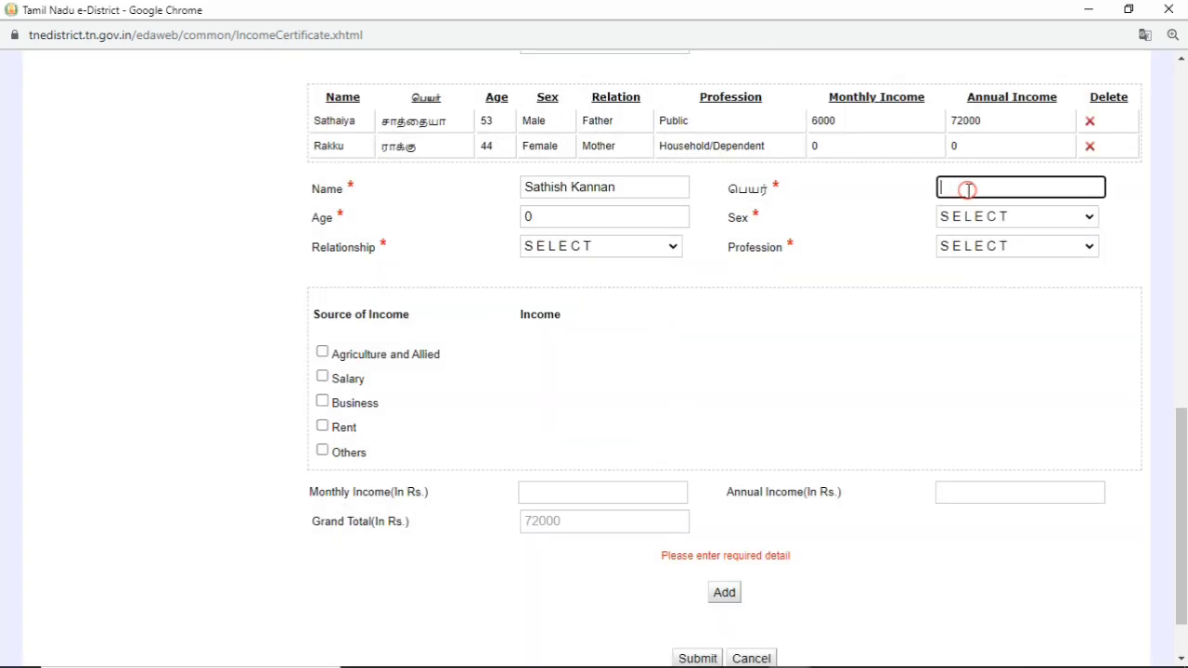
click(564, 215)
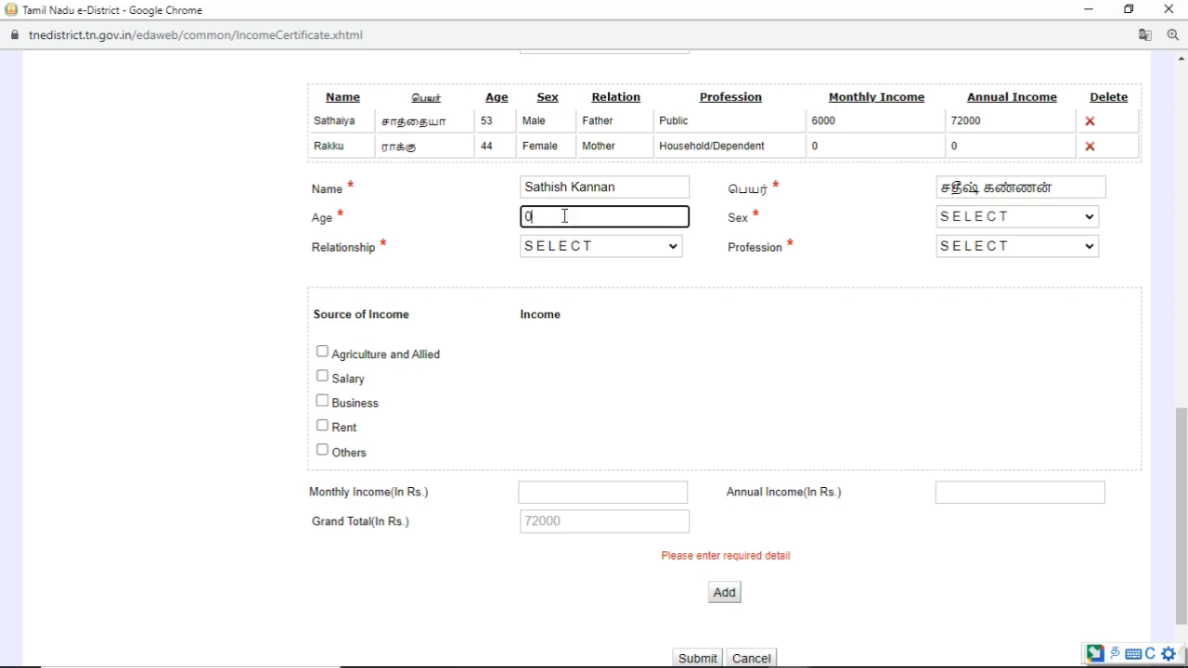
key(BackSpace)
text(22)
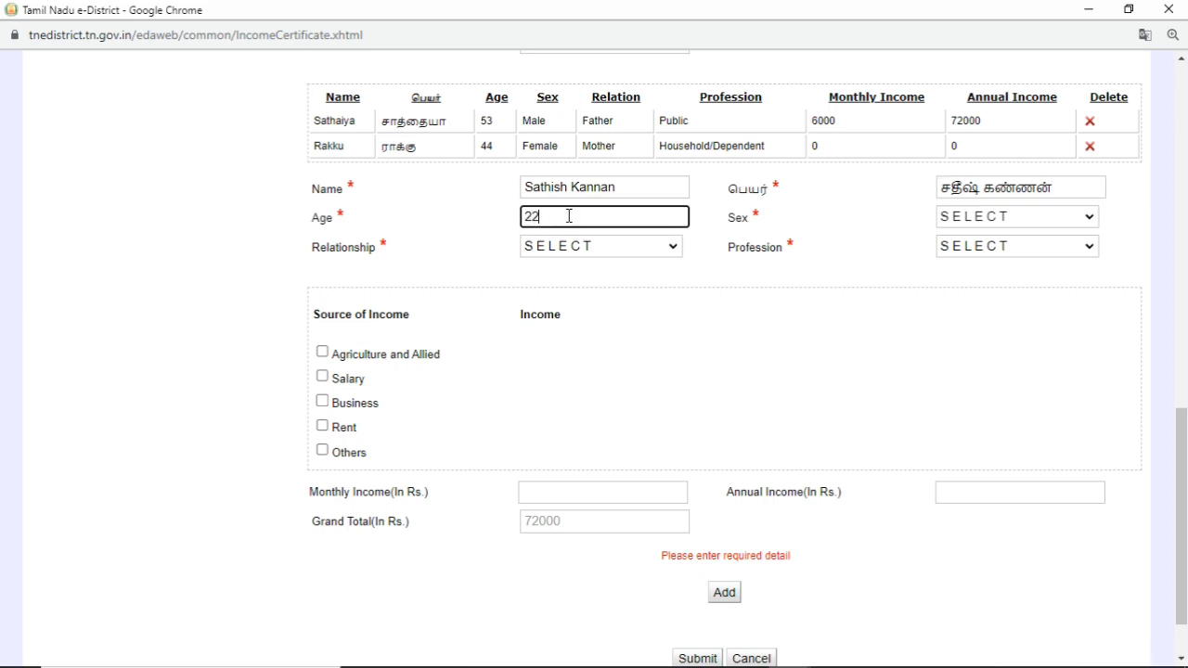
key(Tab)
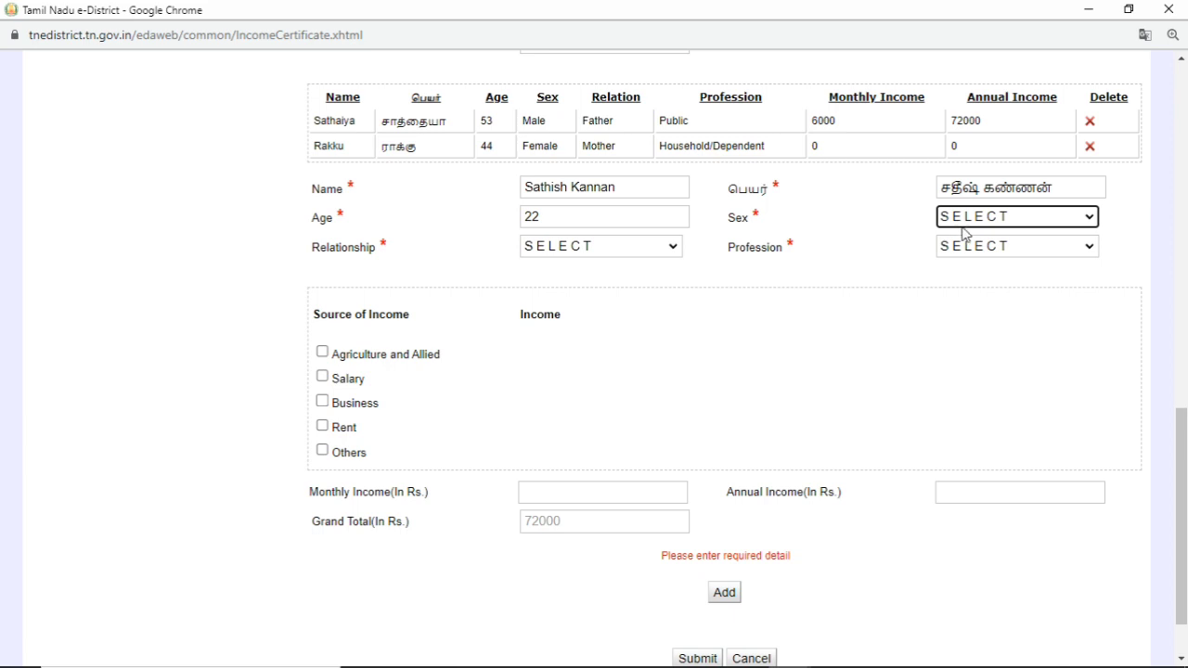
click(982, 220)
click(973, 268)
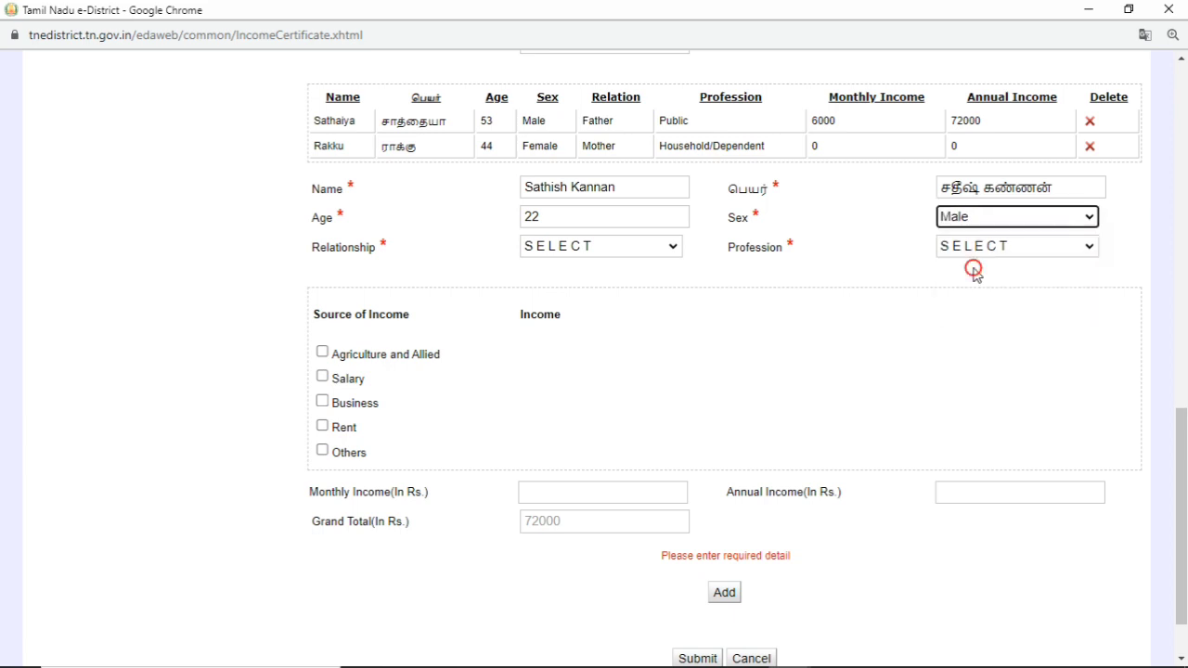
Set relationship Elder Brother and profession Household/Dependent, then add him to the table.
click(538, 246)
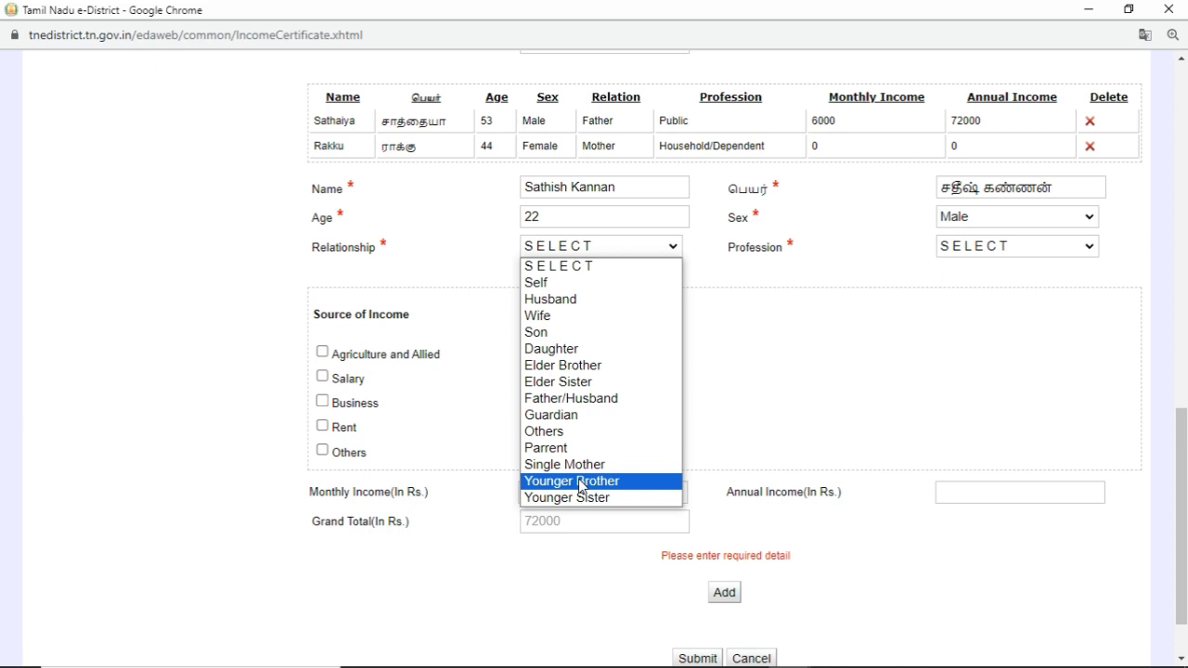
click(601, 367)
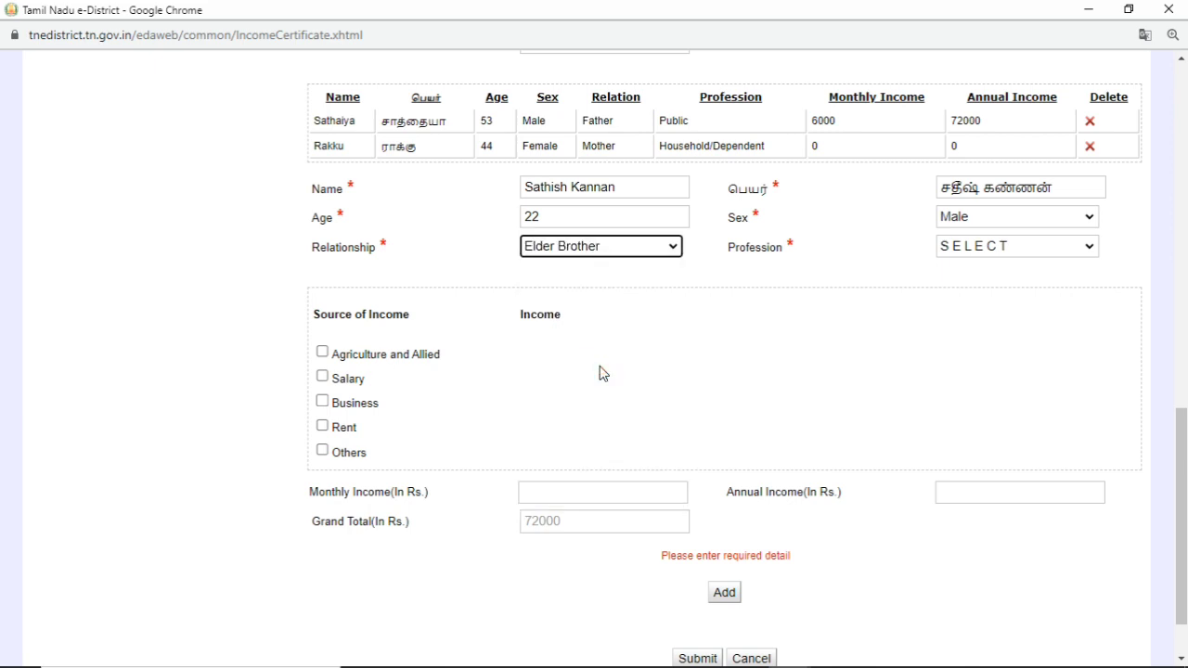
click(1016, 246)
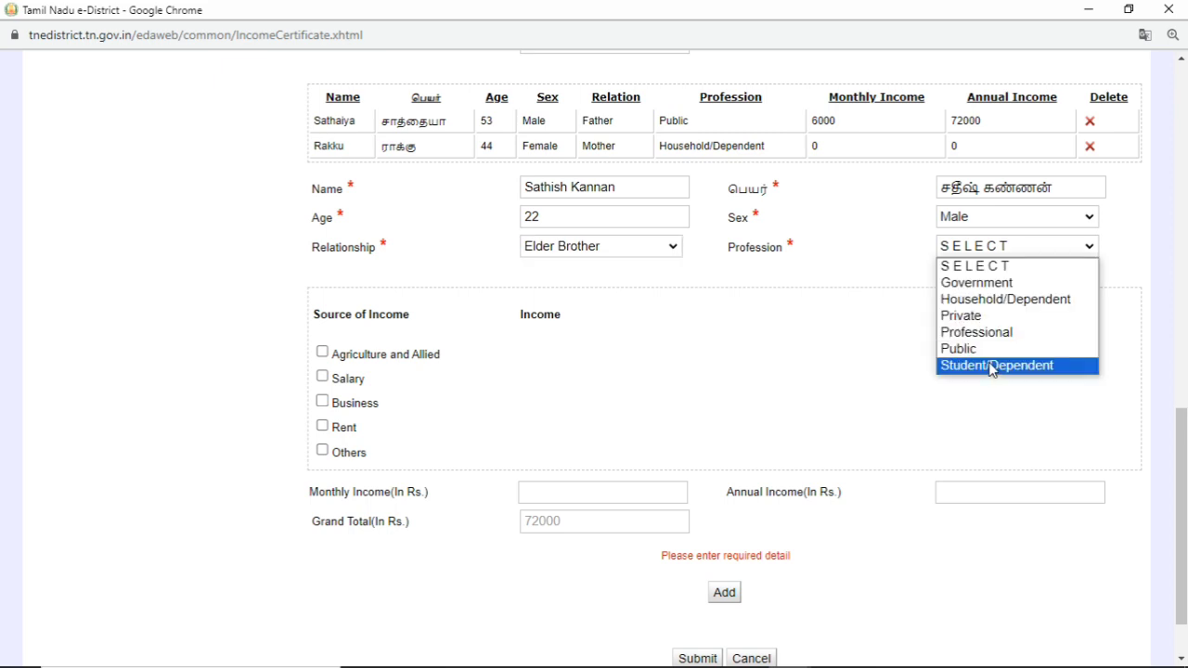
click(1003, 299)
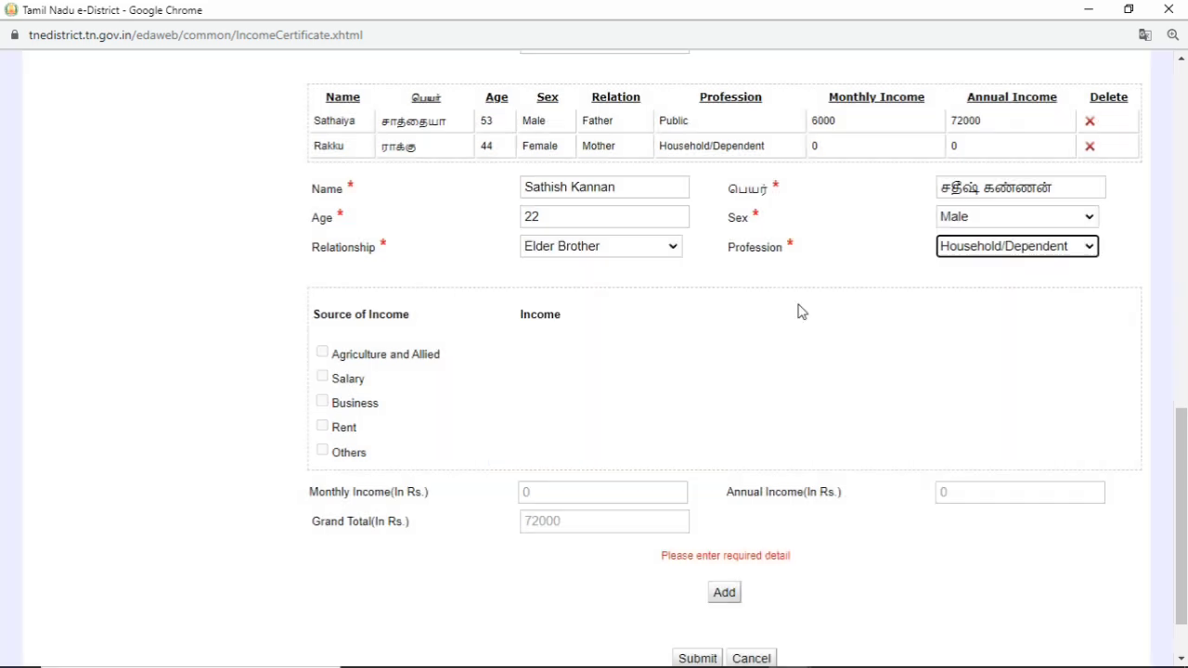
click(724, 594)
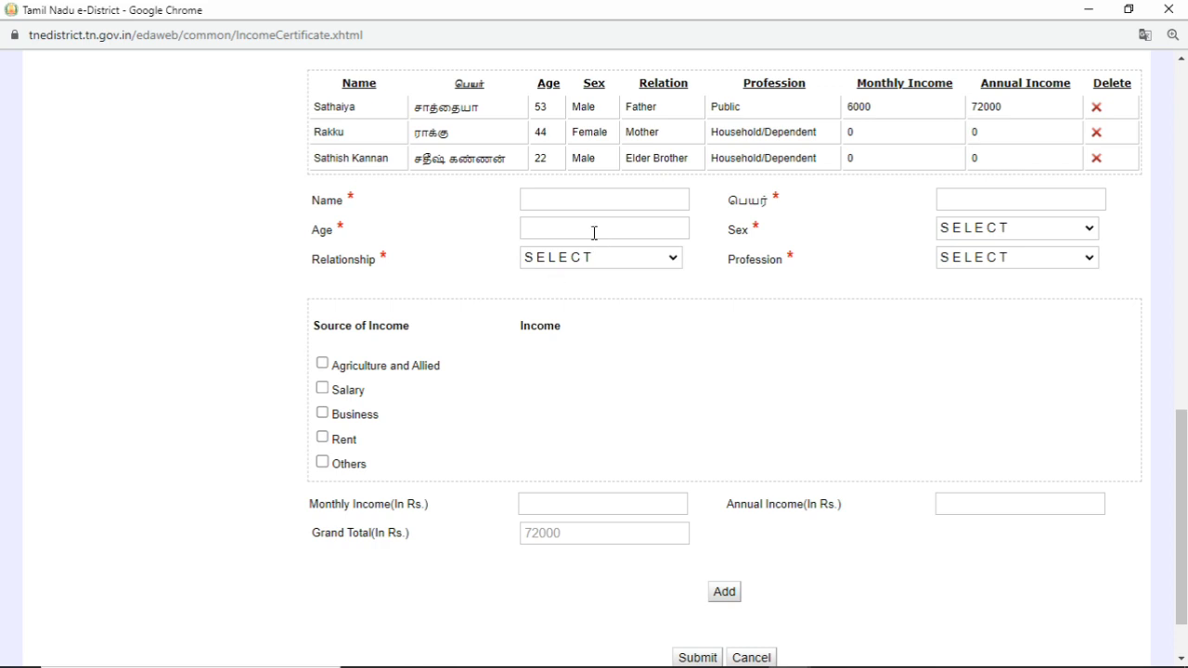
Enter the applicant's own name, age 22 and sex Female.
click(601, 199)
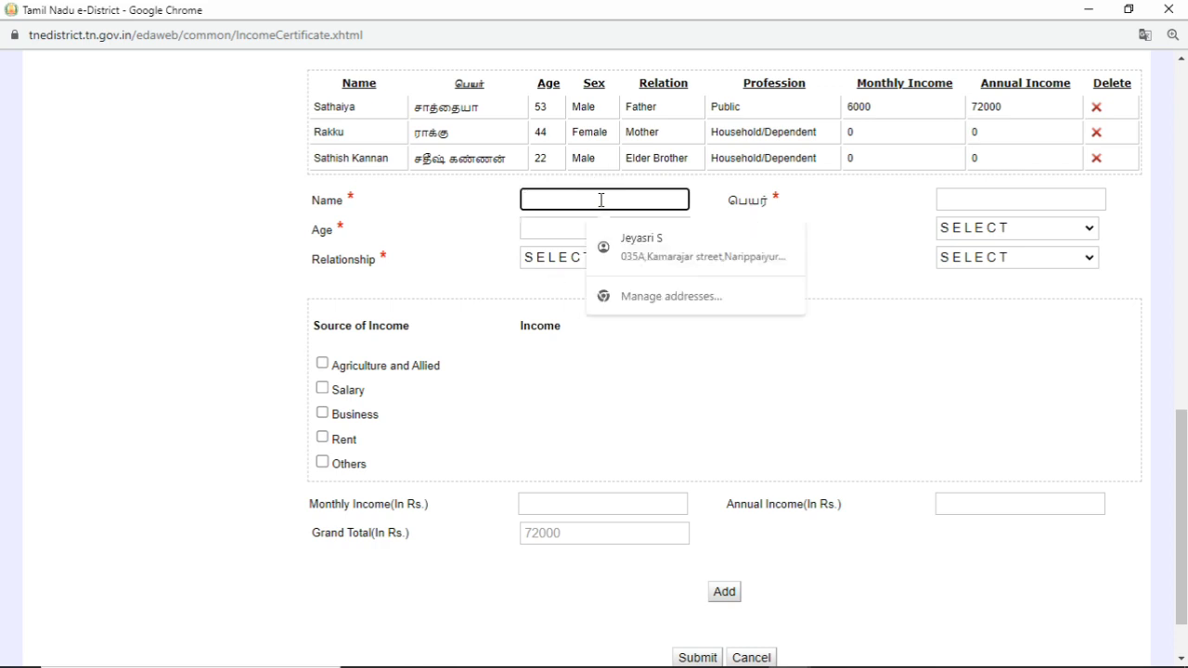
text(ANUS)
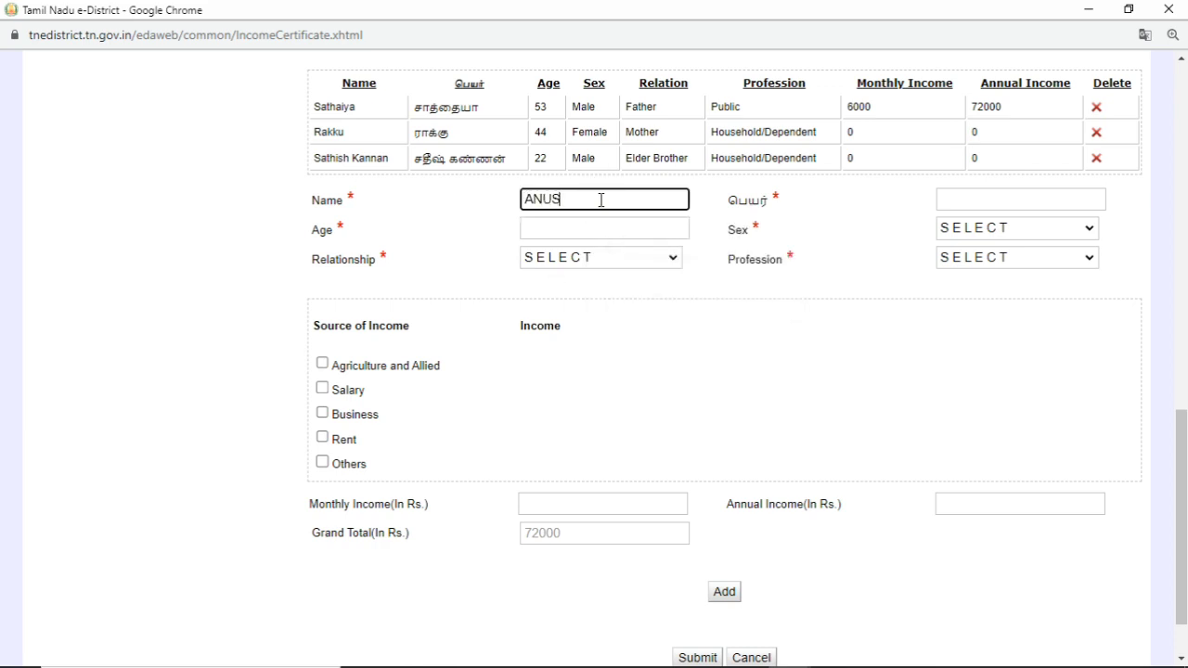
text(IYA)
key(Tab)
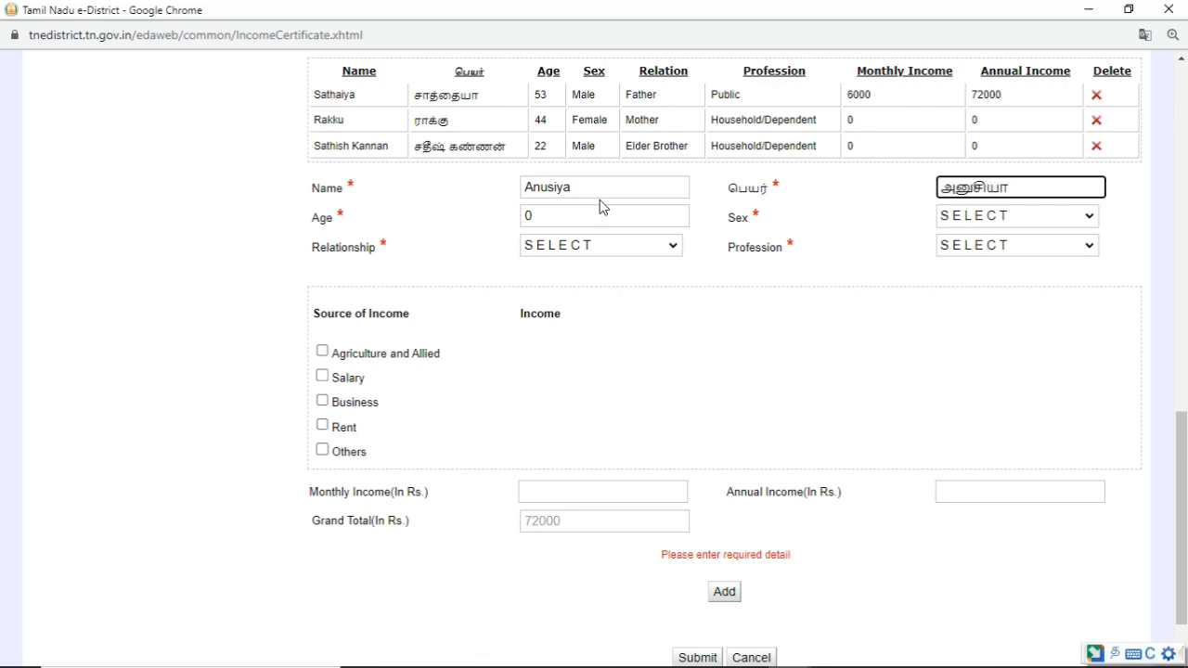
click(543, 219)
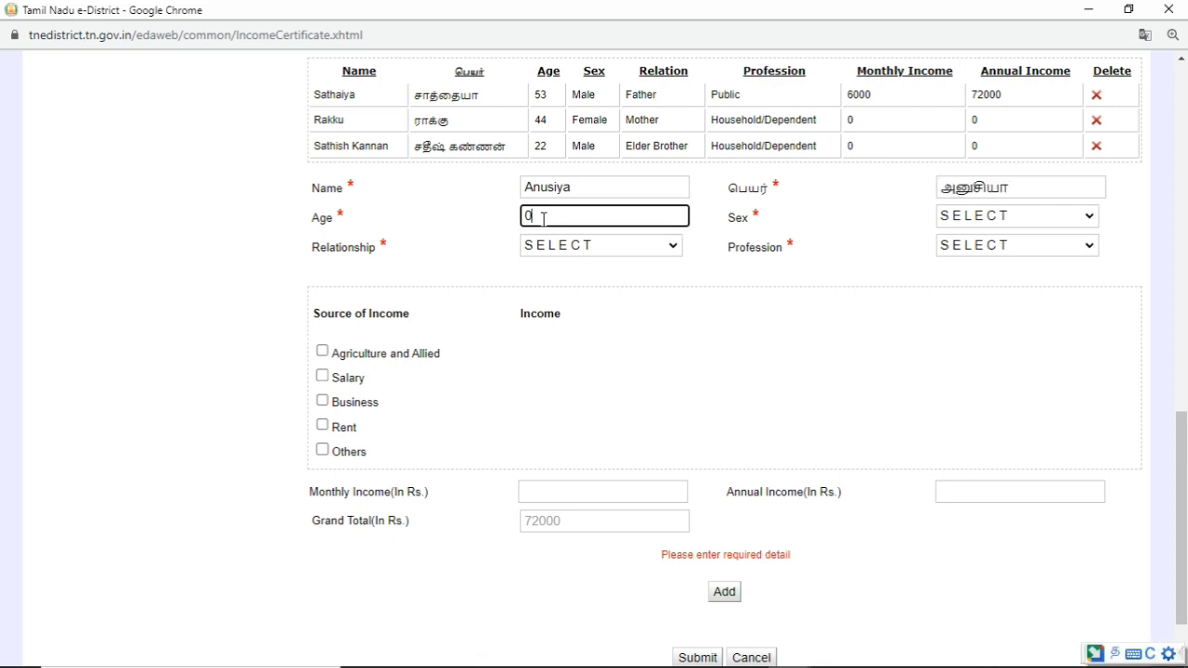
key(BackSpace)
scroll(694, 130, down, 2)
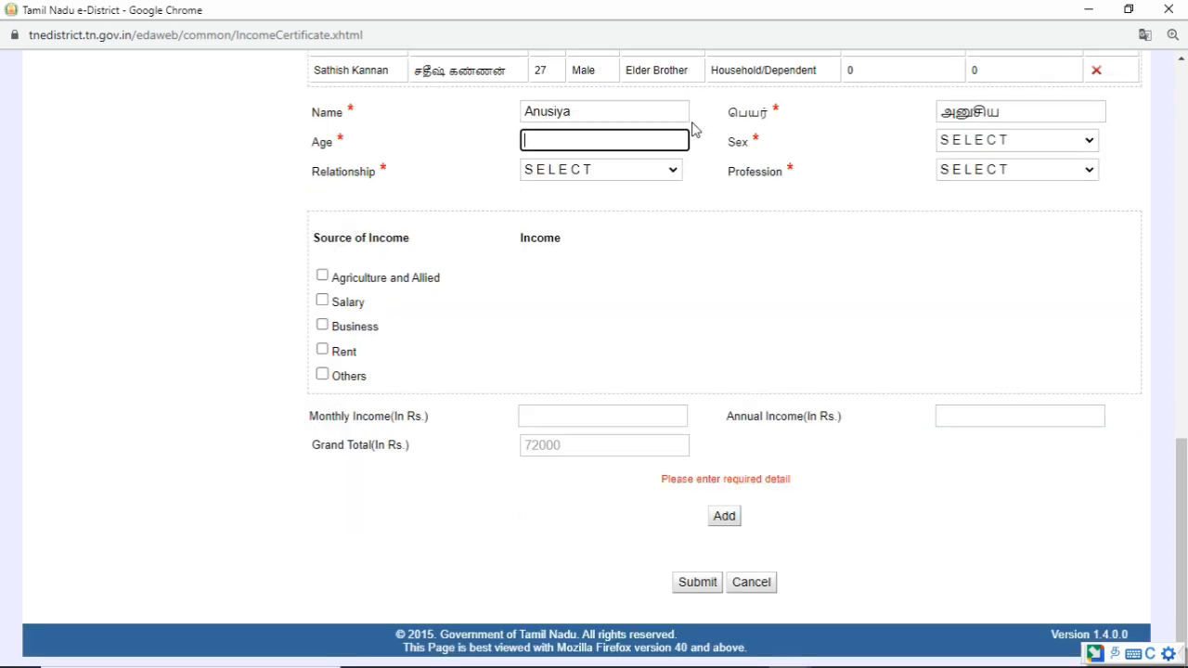
text(22)
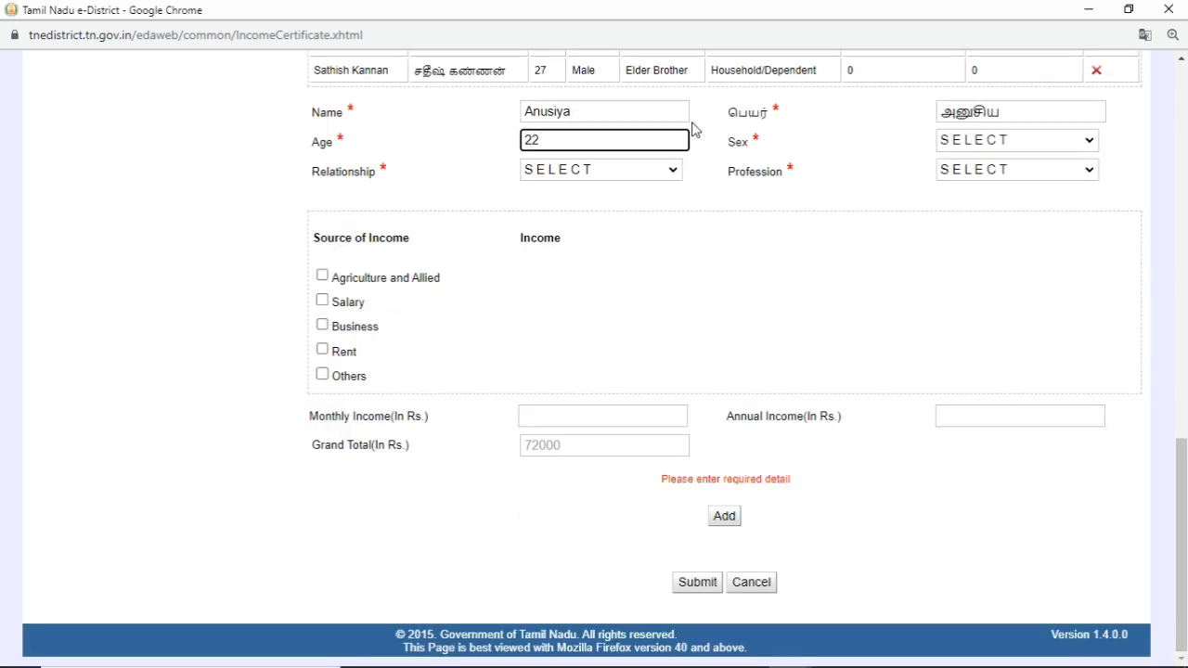
key(Tab)
key(alt+Down)
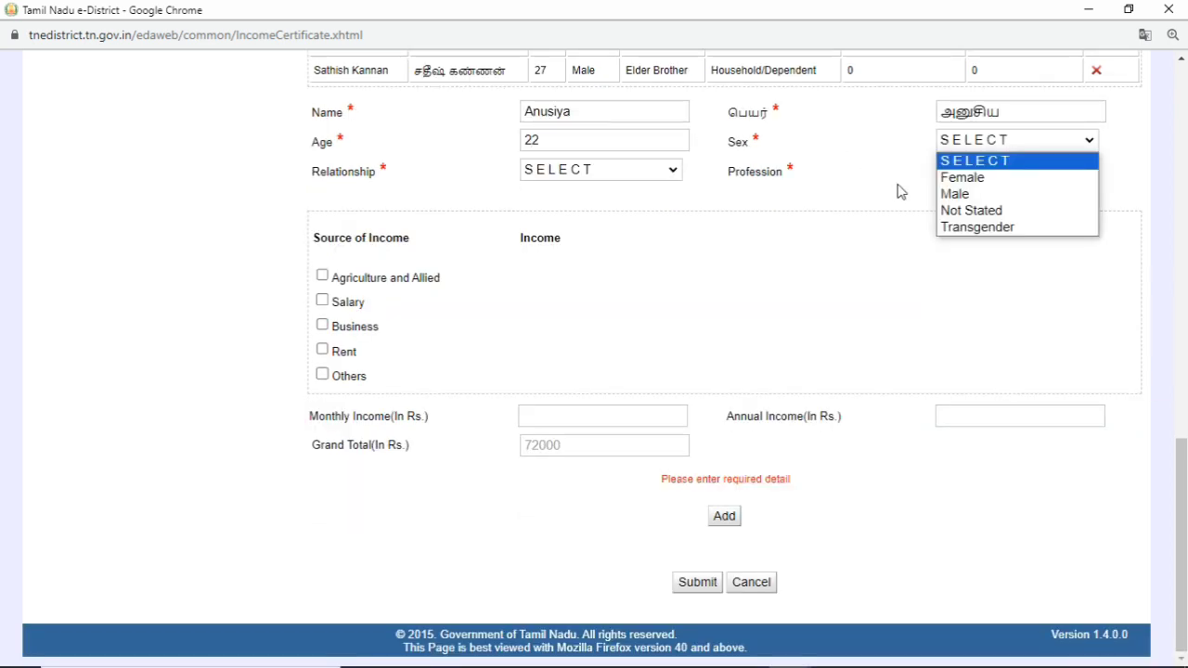
click(960, 182)
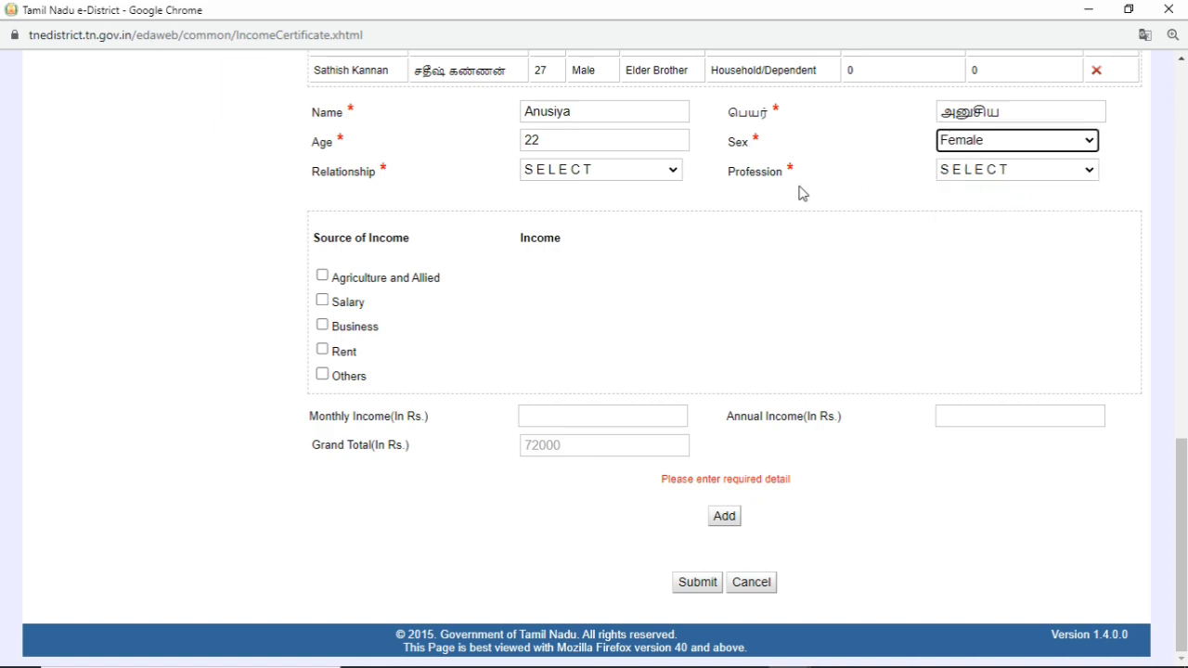
Set relationship Self and profession Student/Dependent, then add the row to the table.
click(640, 177)
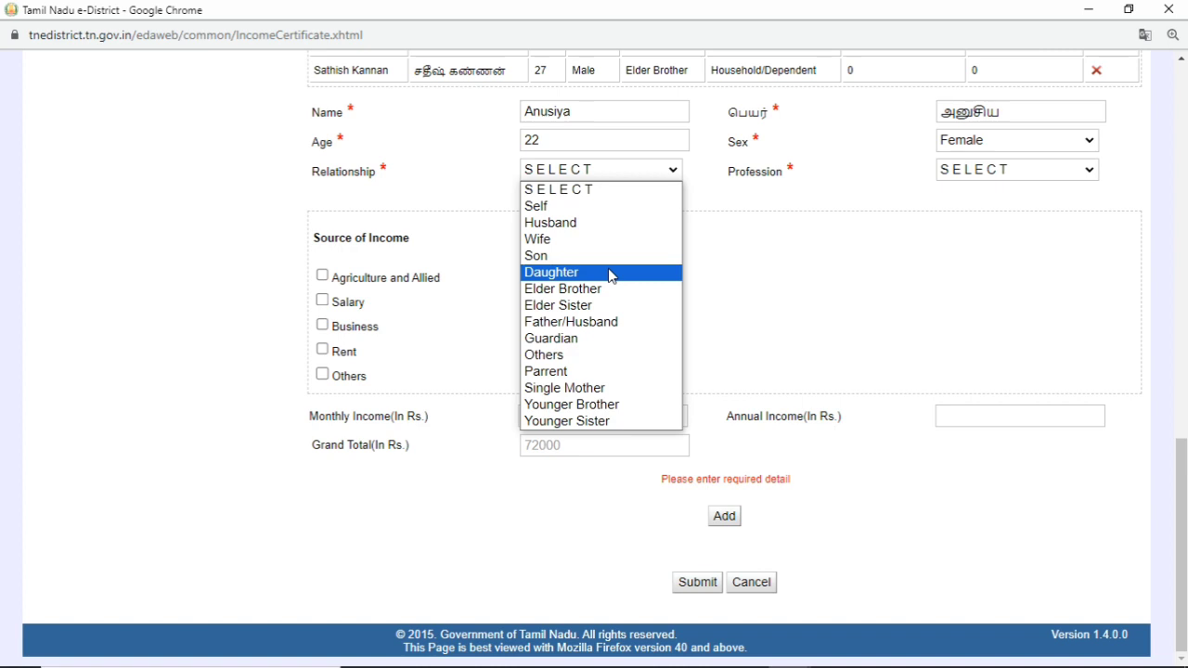
click(546, 205)
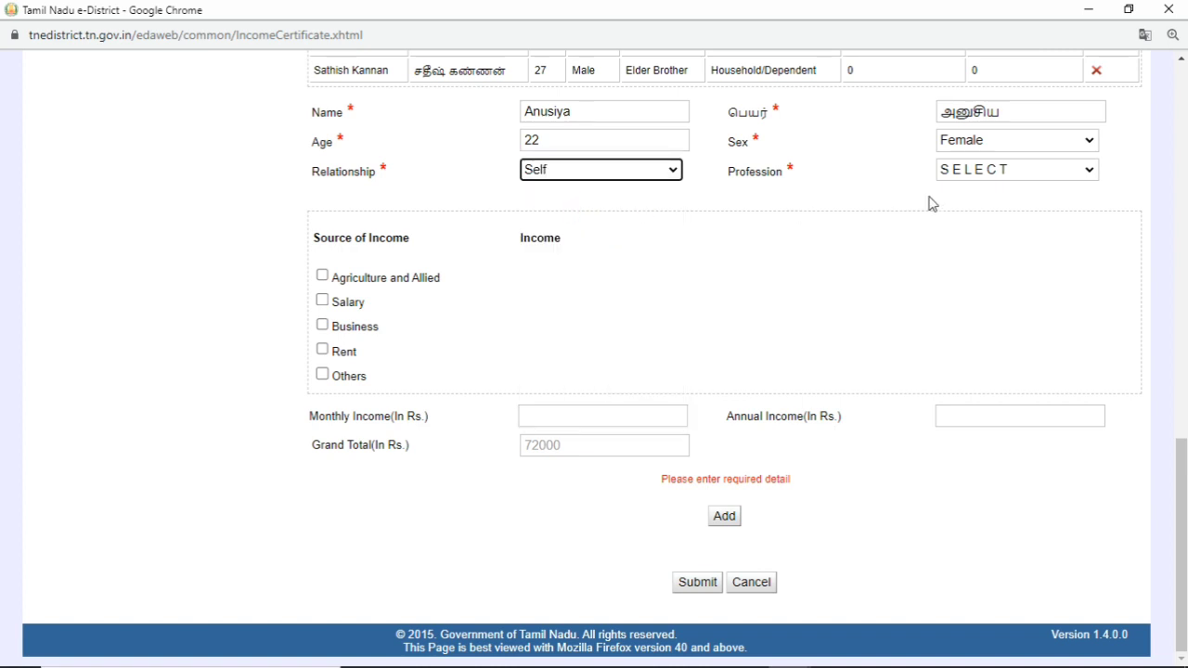
click(994, 171)
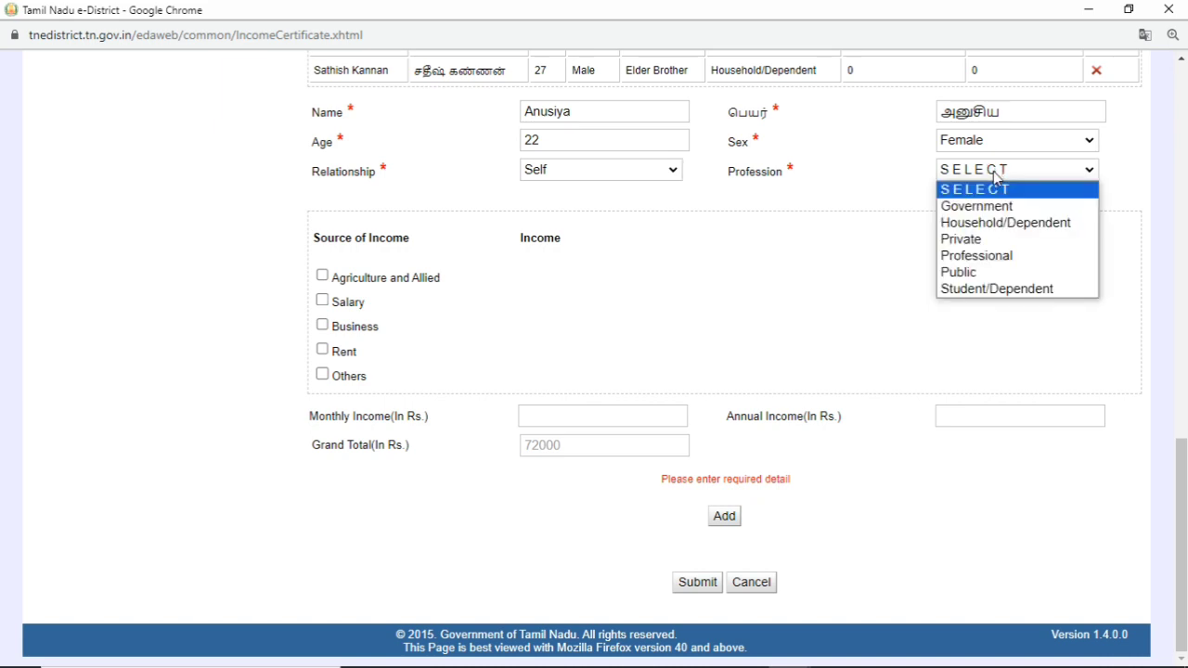
click(989, 289)
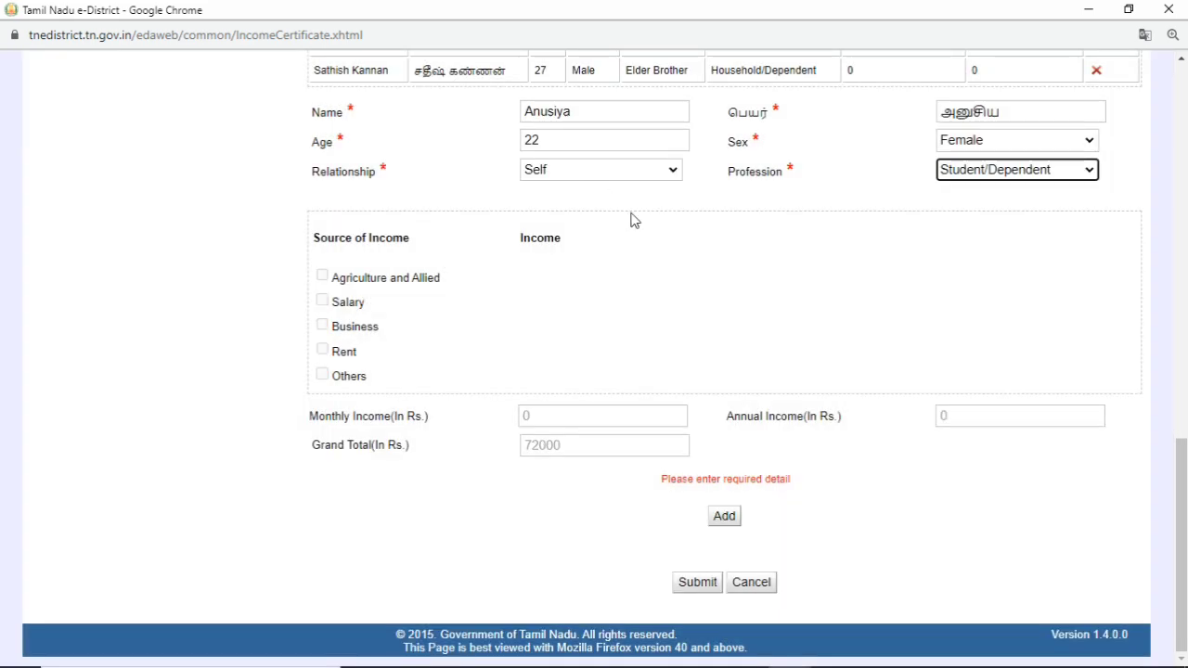
click(724, 521)
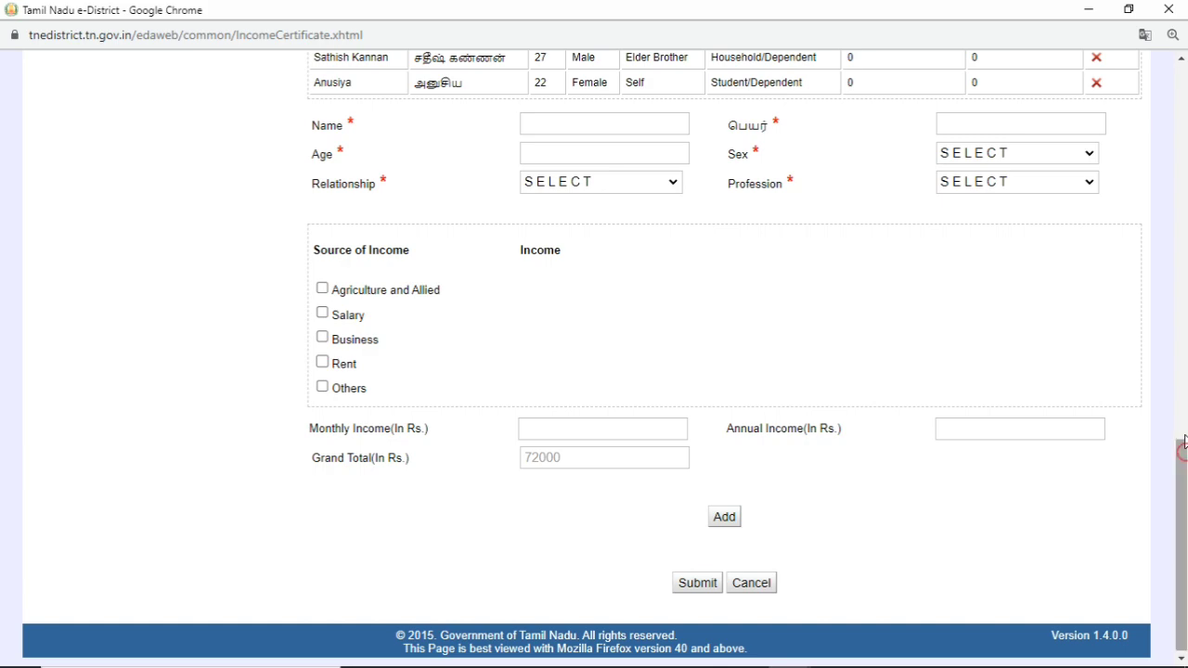
Review the four-member family table and submit the application.
drag(1183, 459, 1184, 365)
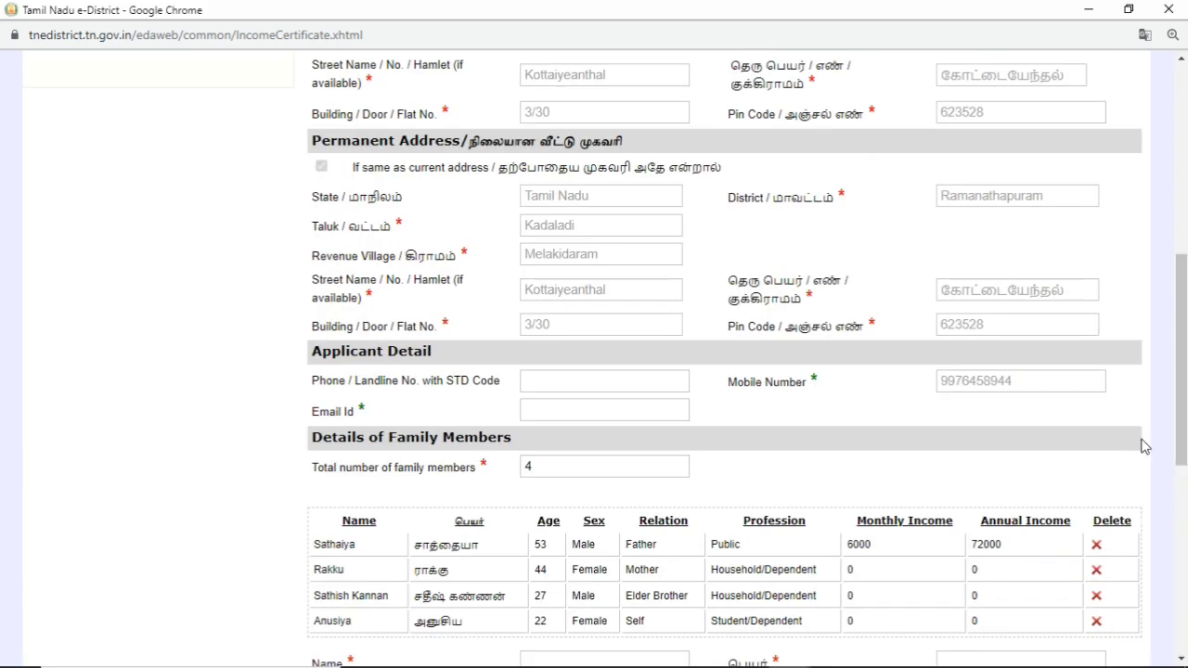
scroll(1065, 401, down, 2)
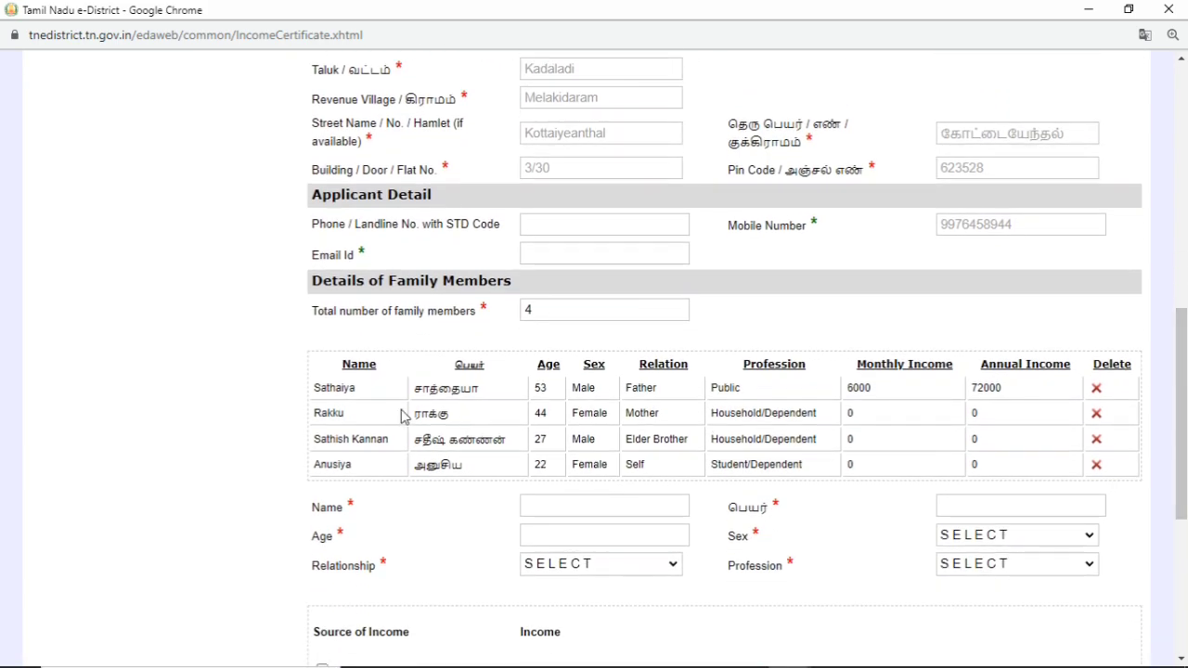
scroll(353, 405, down, 4)
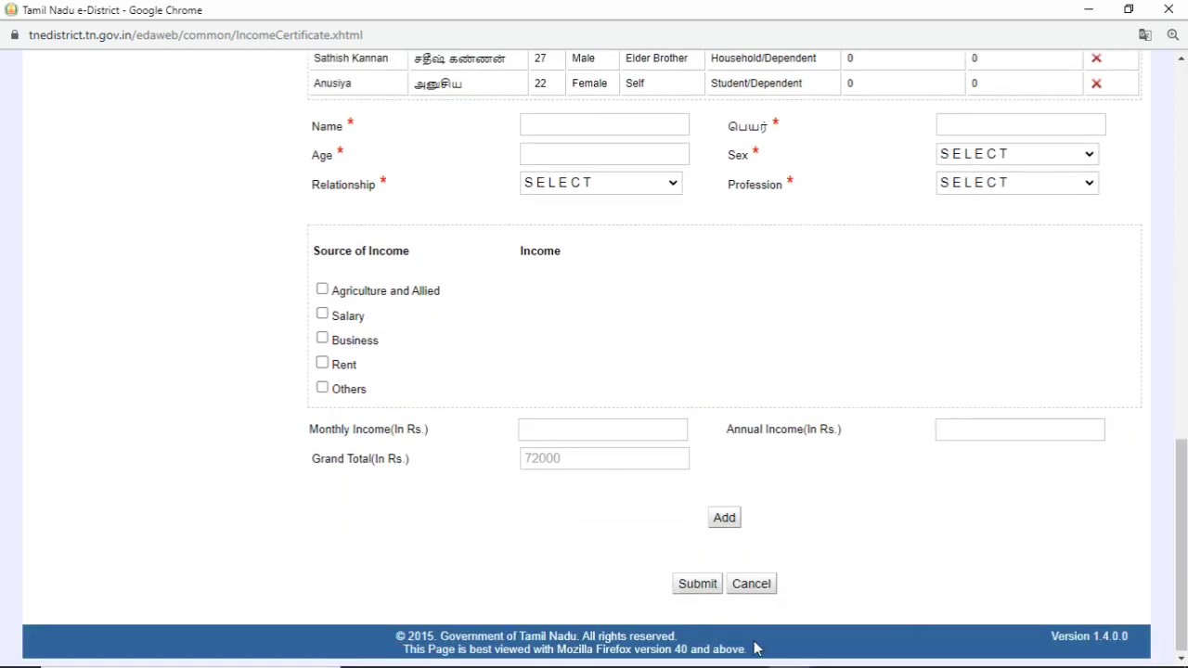
click(698, 585)
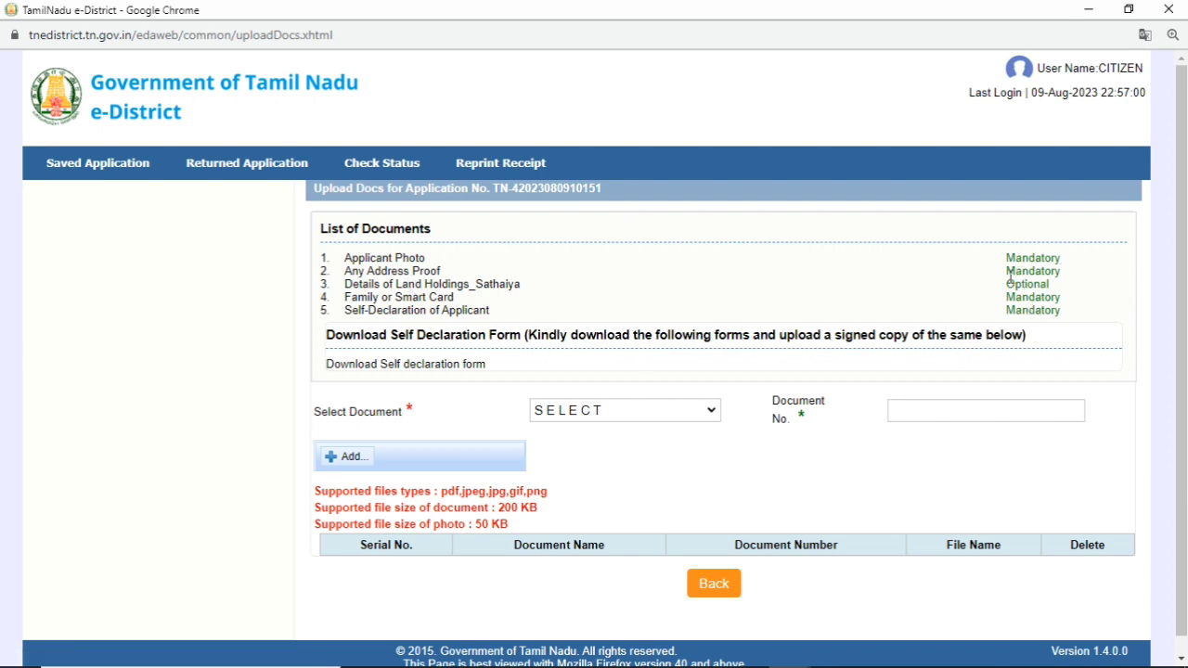
Select Applicant Photo as document no. 1 and download the self-declaration form.
click(607, 416)
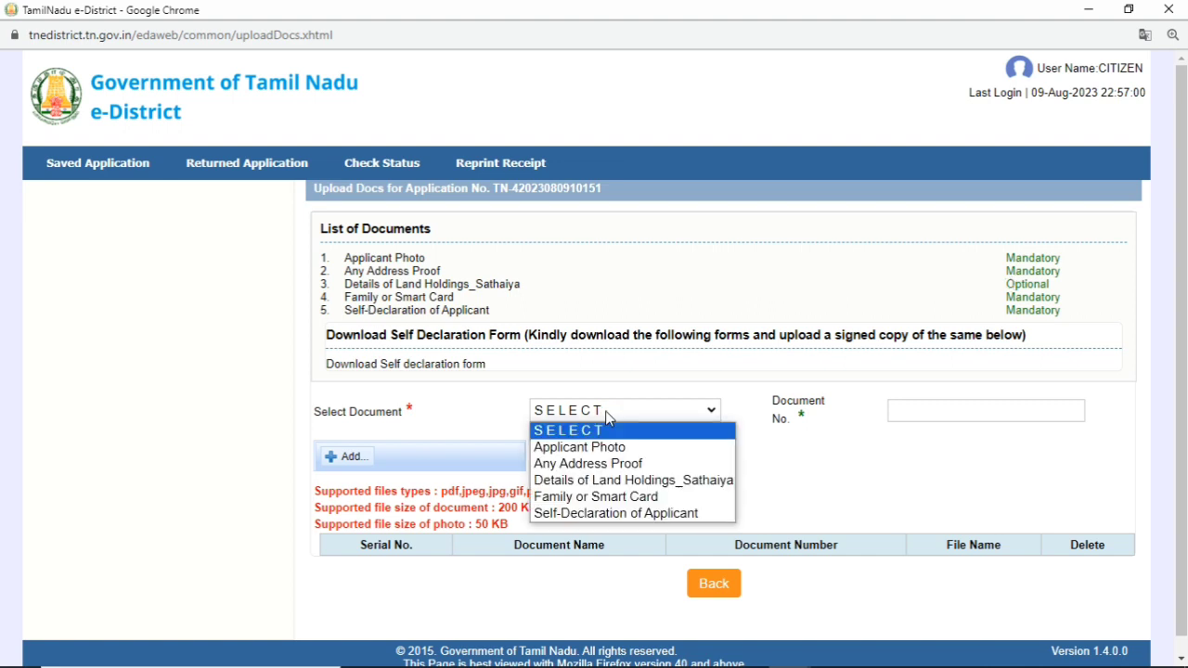
click(578, 447)
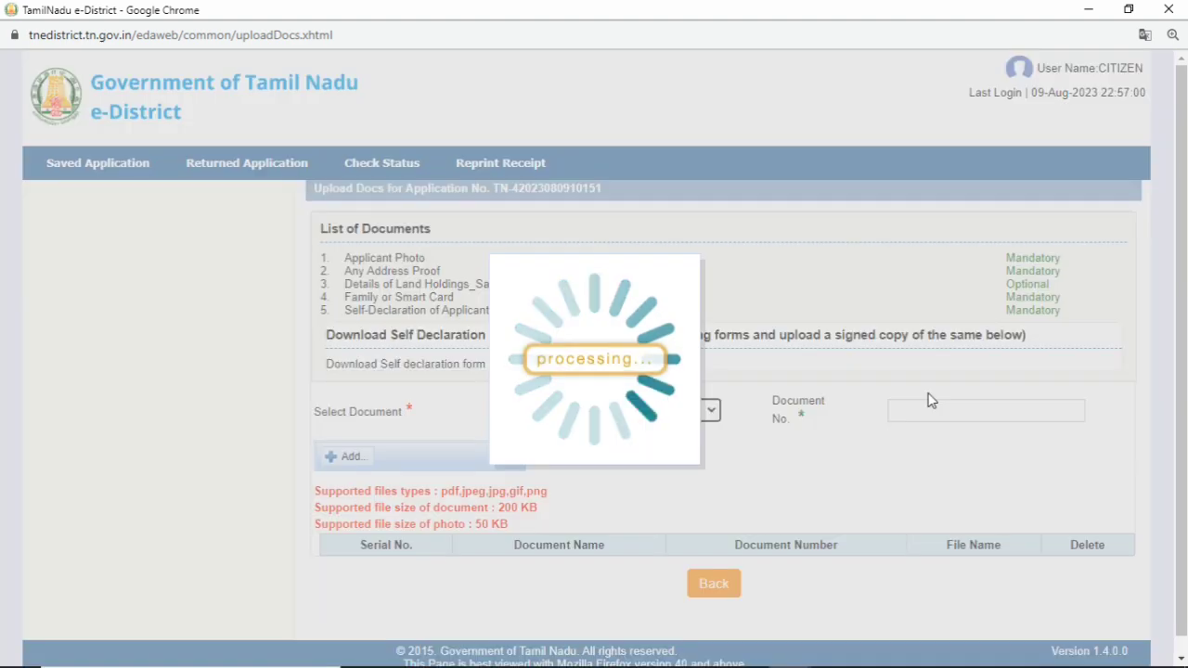
click(909, 419)
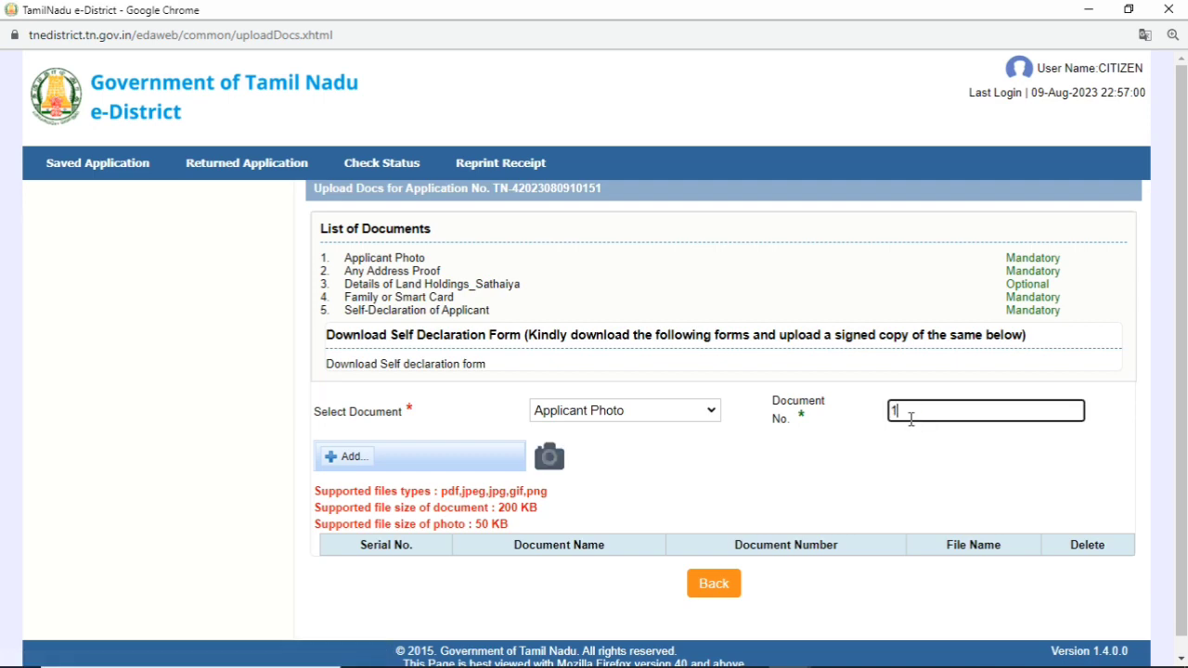
text(1)
click(346, 456)
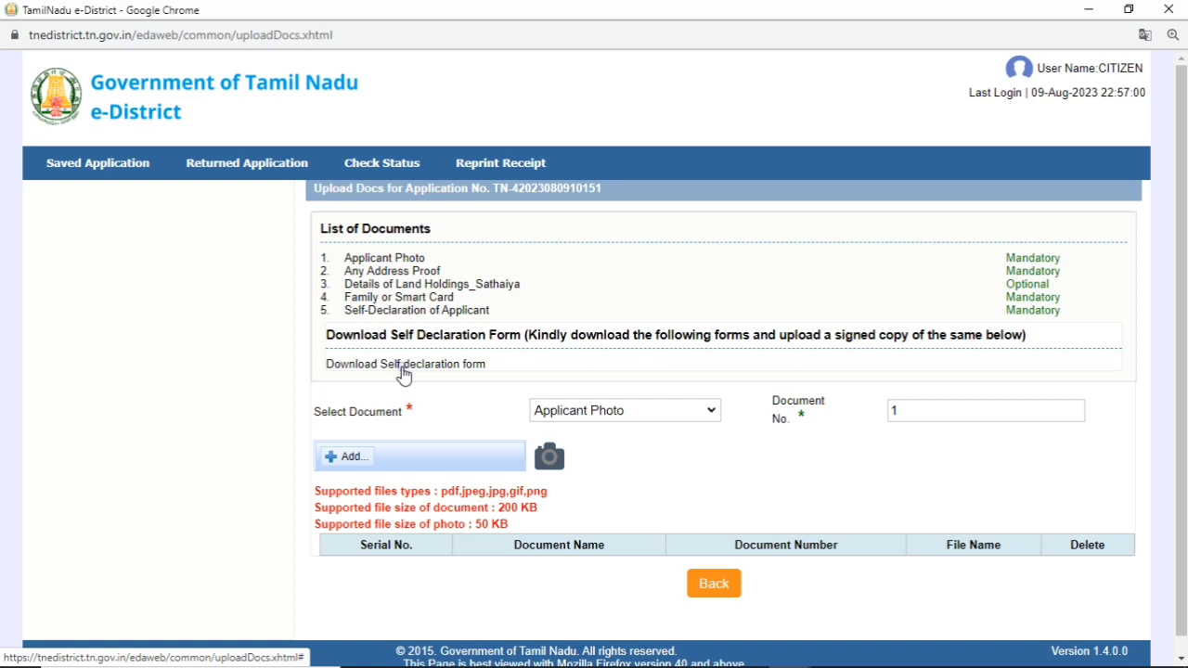
click(402, 372)
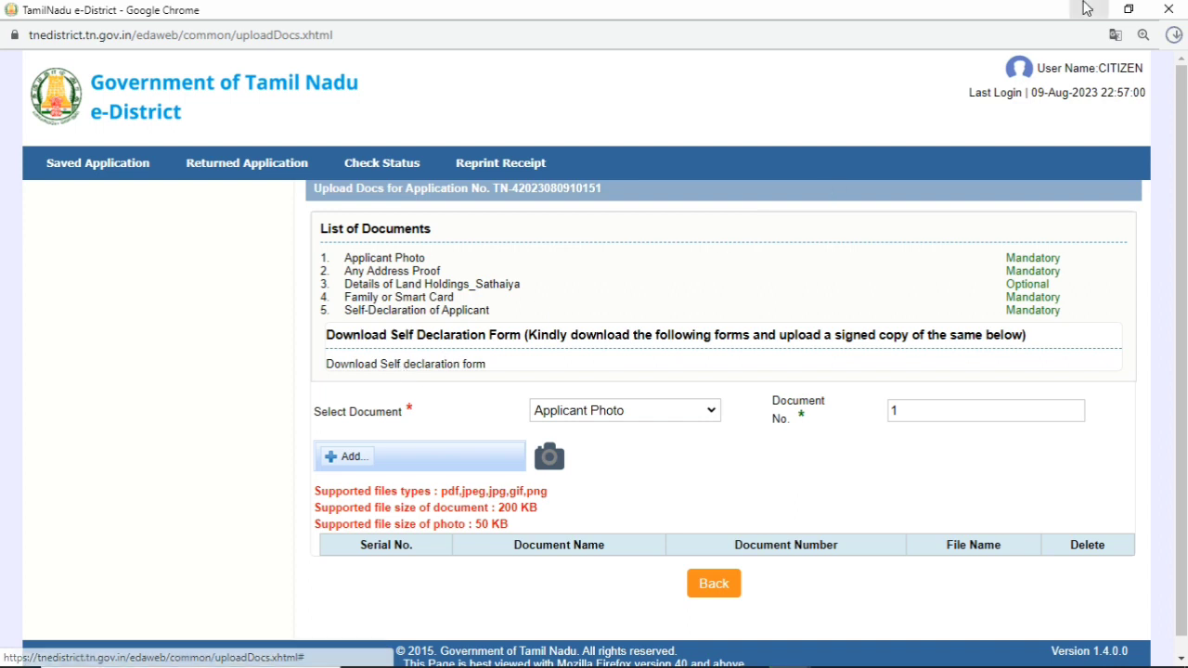
Open the downloaded SelfDeclarationForm PDF and read through the prefilled declaration.
click(1173, 37)
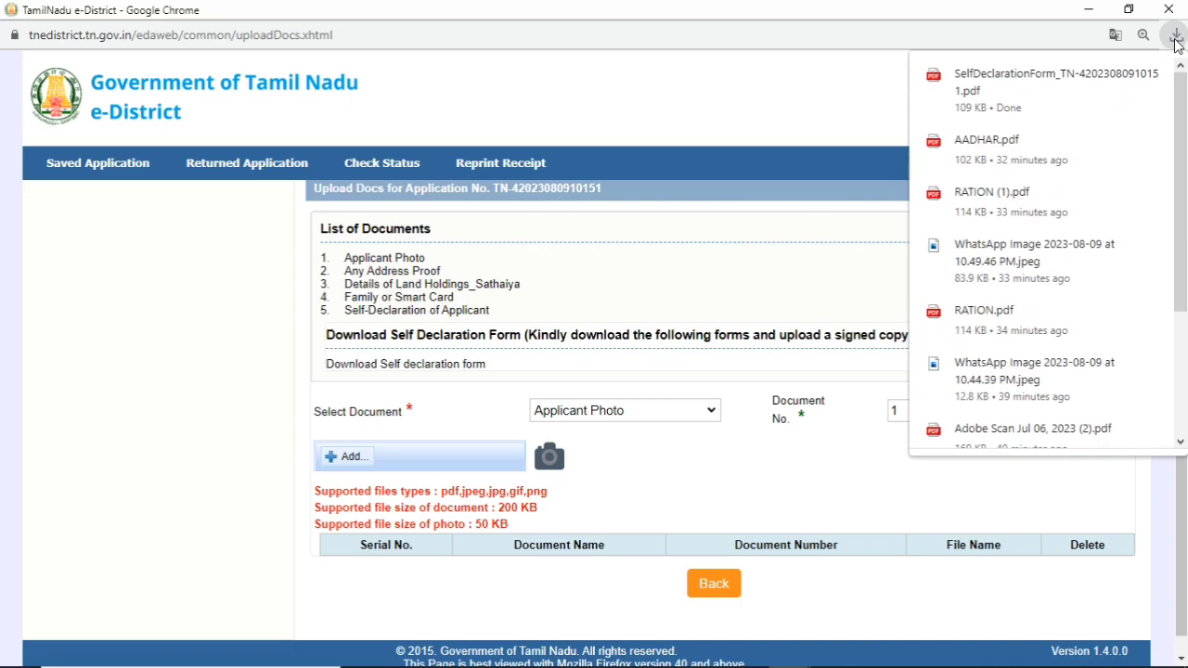
click(1090, 70)
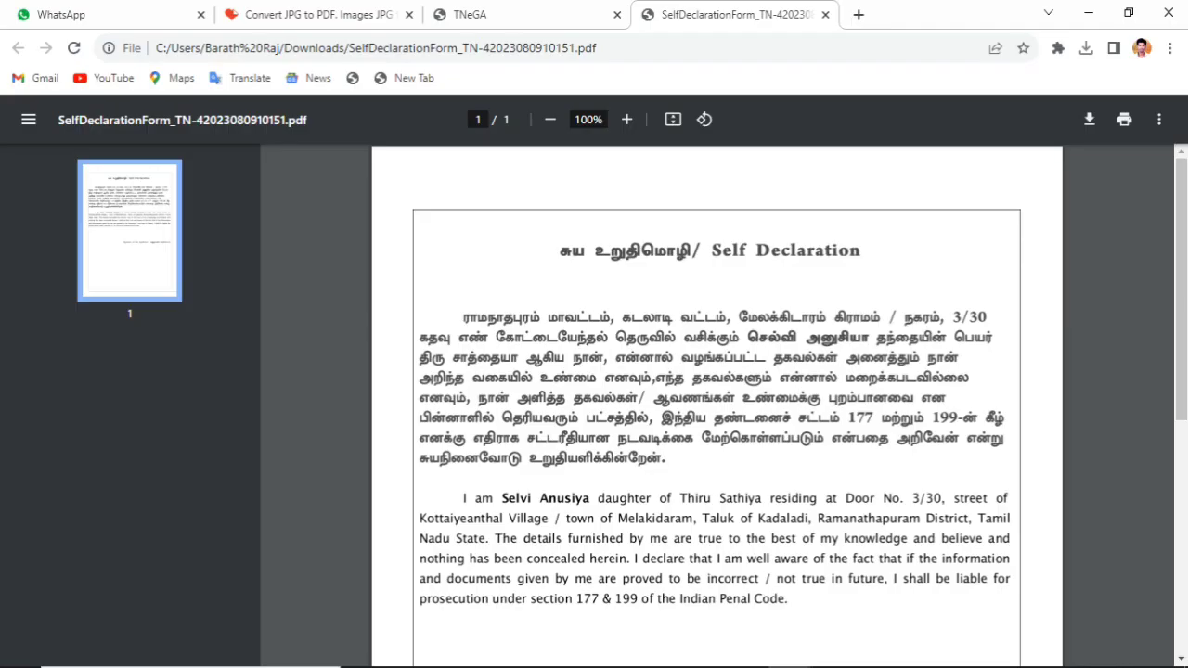
scroll(716, 399, down, 1)
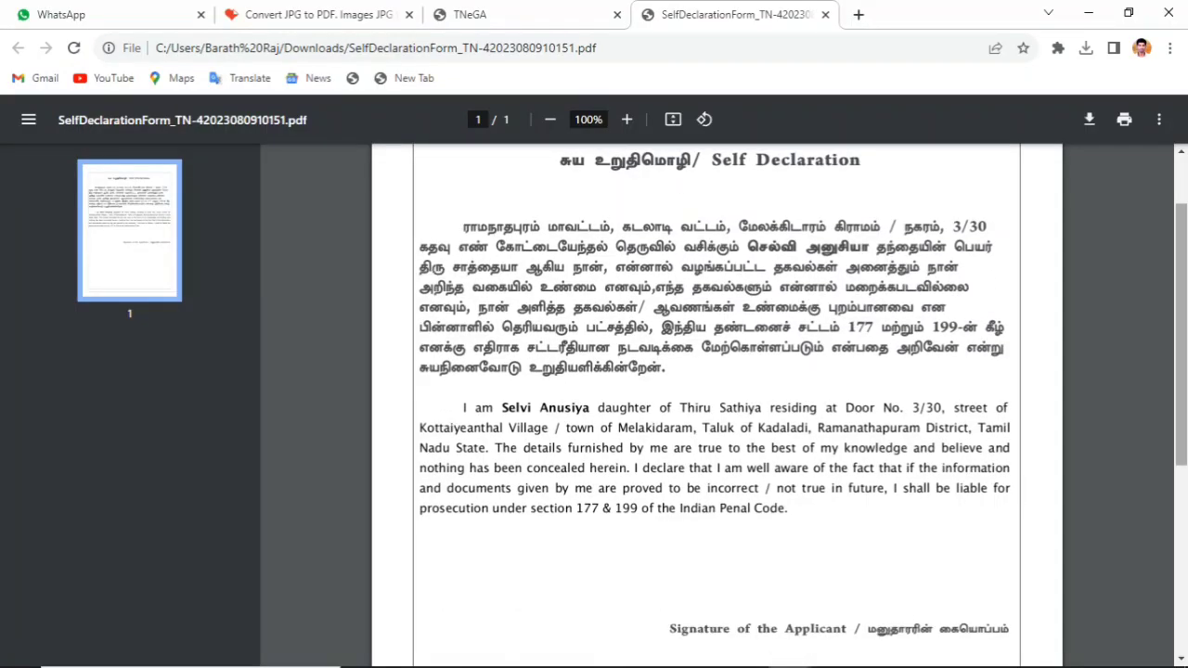
scroll(668, 459, down, 2)
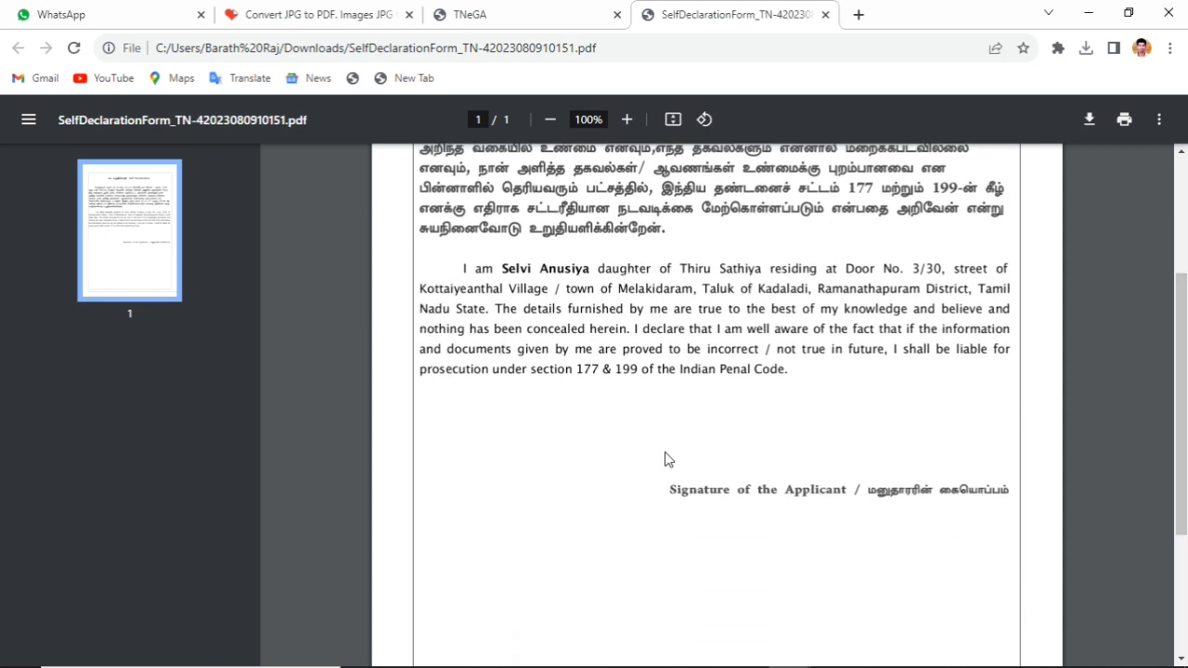
scroll(965, 459, down, 1)
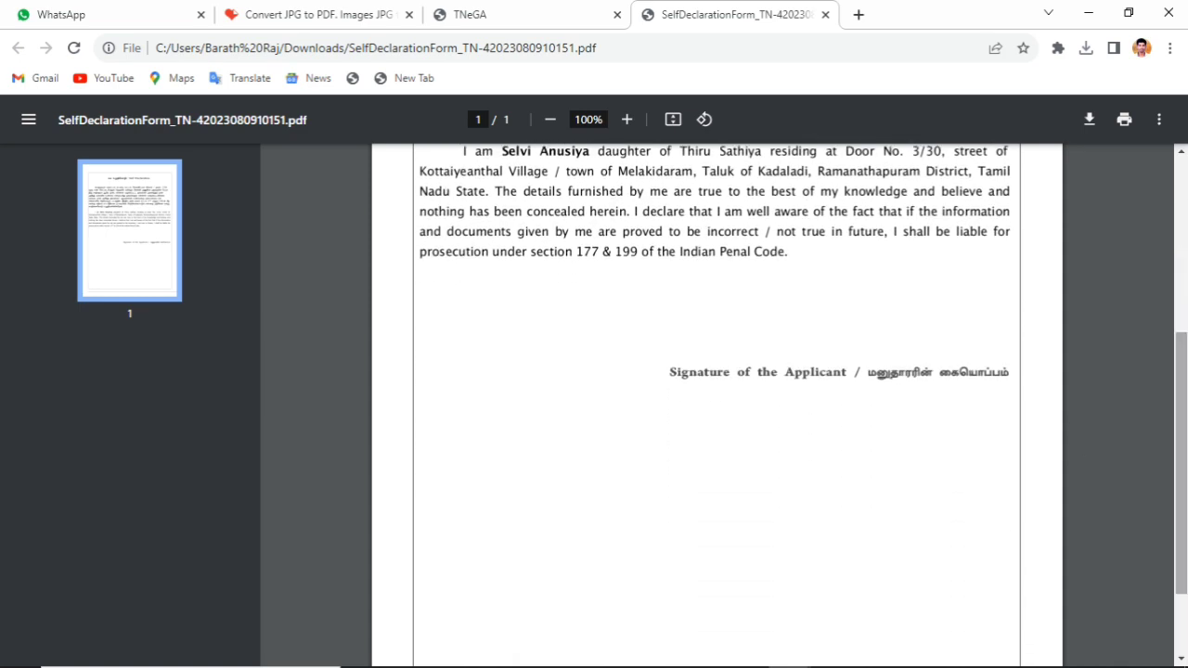
drag(1184, 522, 1182, 407)
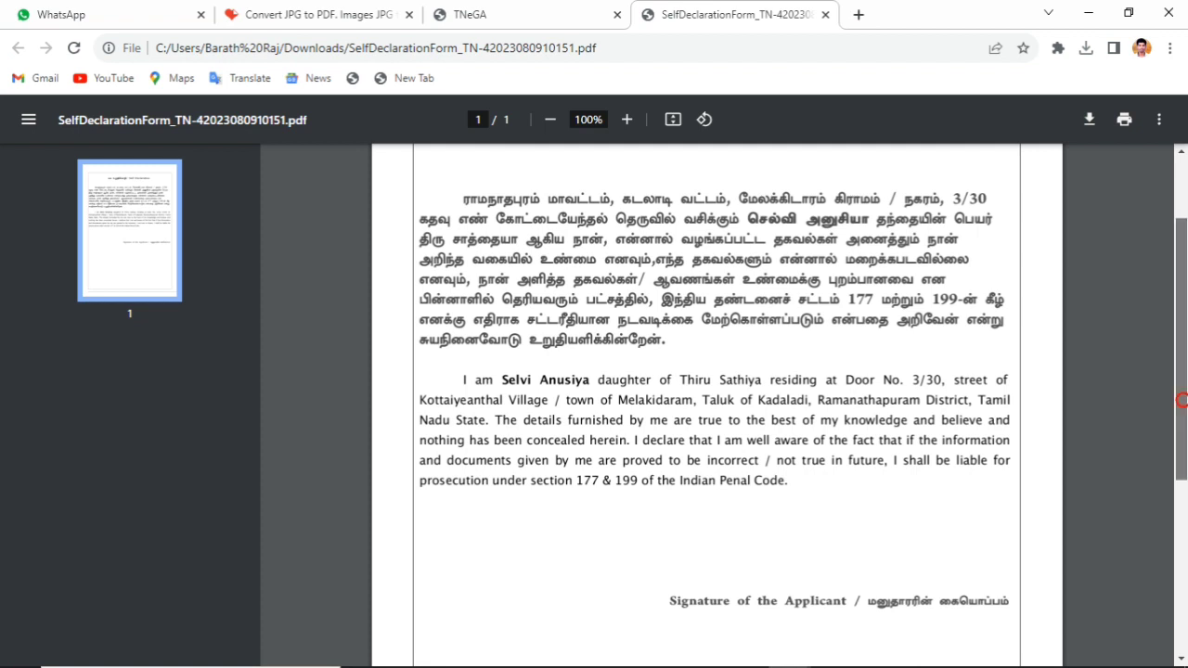
drag(1182, 406, 1182, 498)
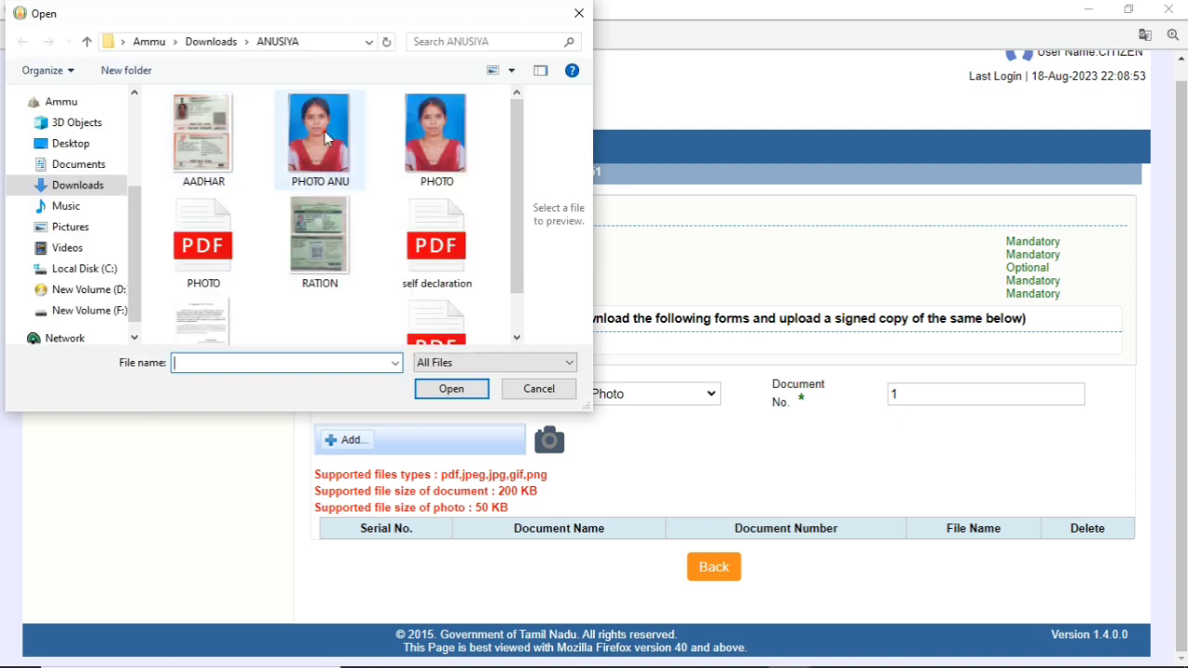
Choose and upload the applicant photo file.
click(325, 137)
click(452, 389)
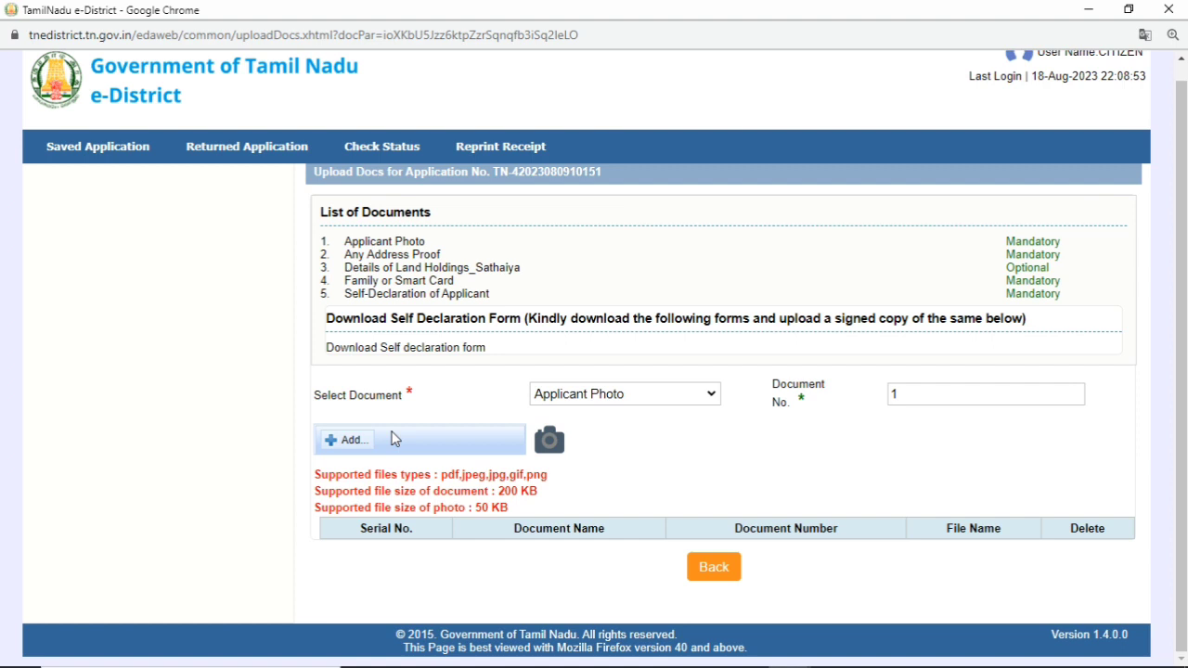
click(419, 441)
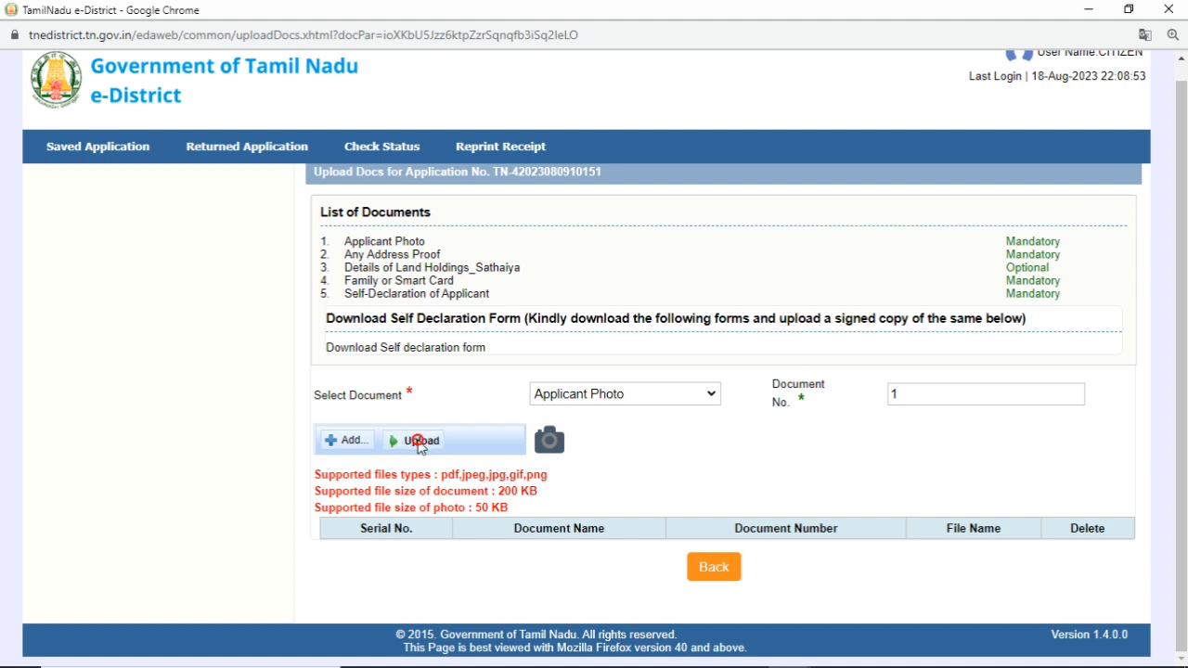
Upload the RATION file as Any Address Proof, document no. 2.
click(687, 397)
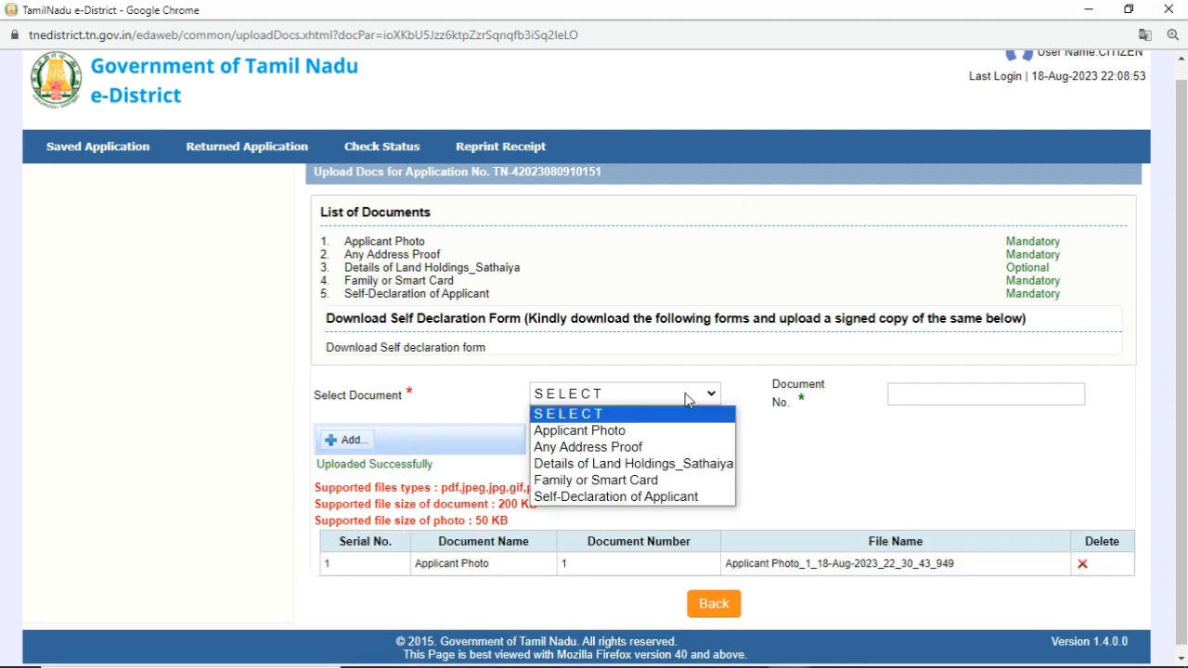
click(618, 448)
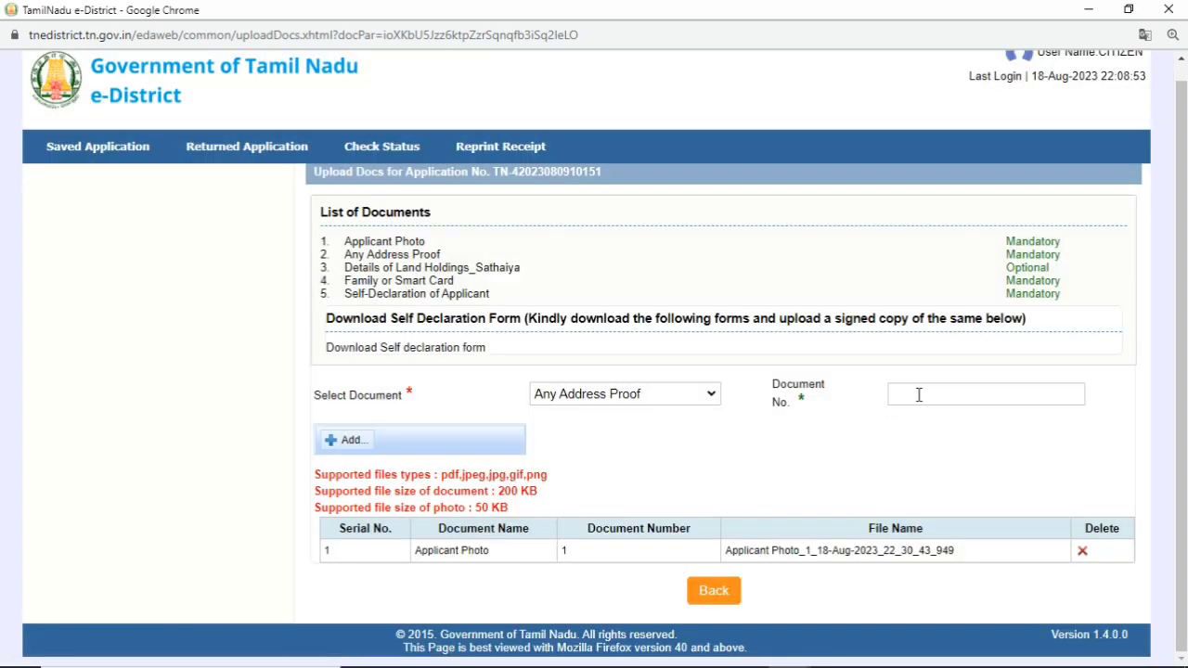
click(918, 394)
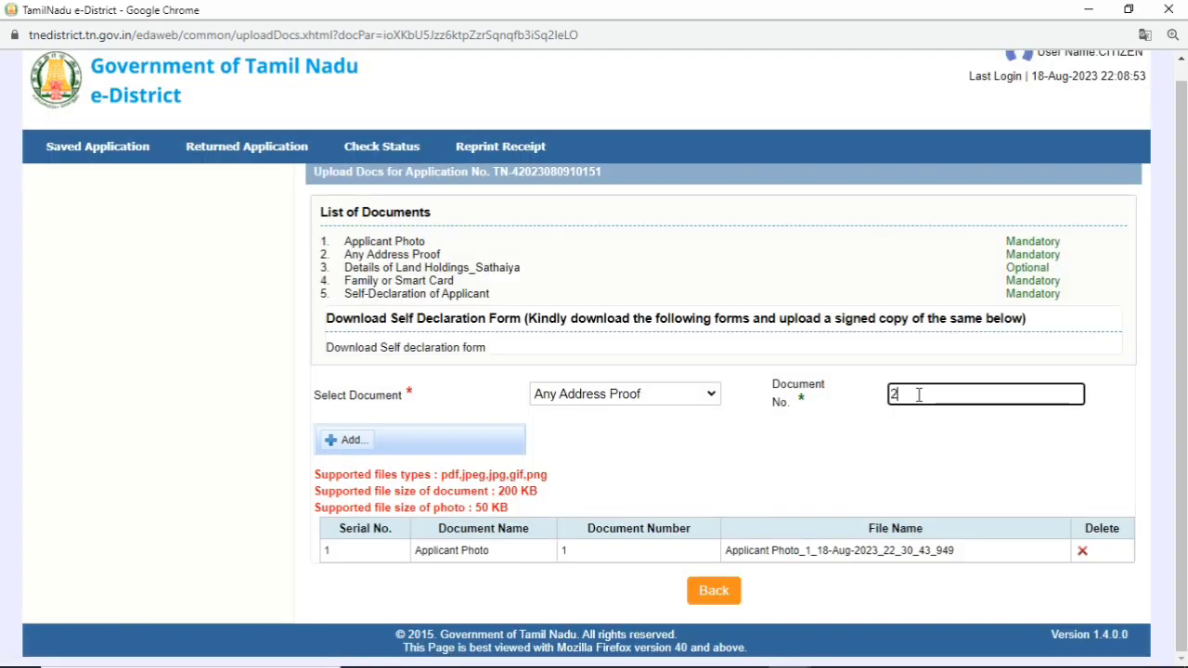
click(344, 444)
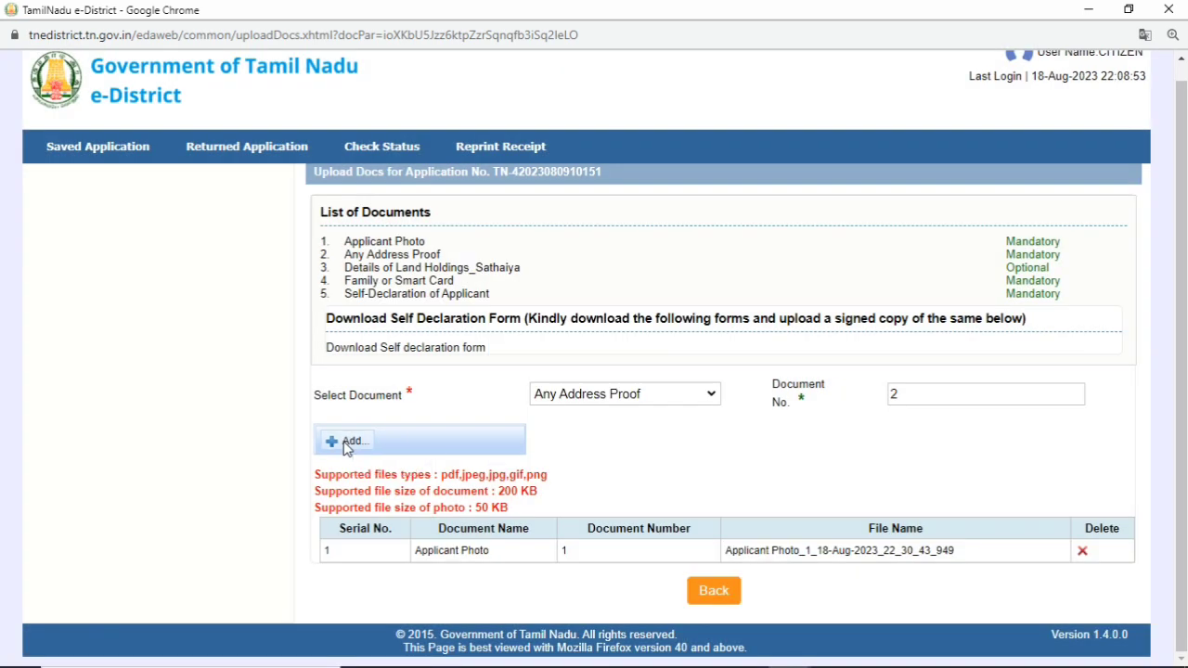
click(348, 441)
click(320, 208)
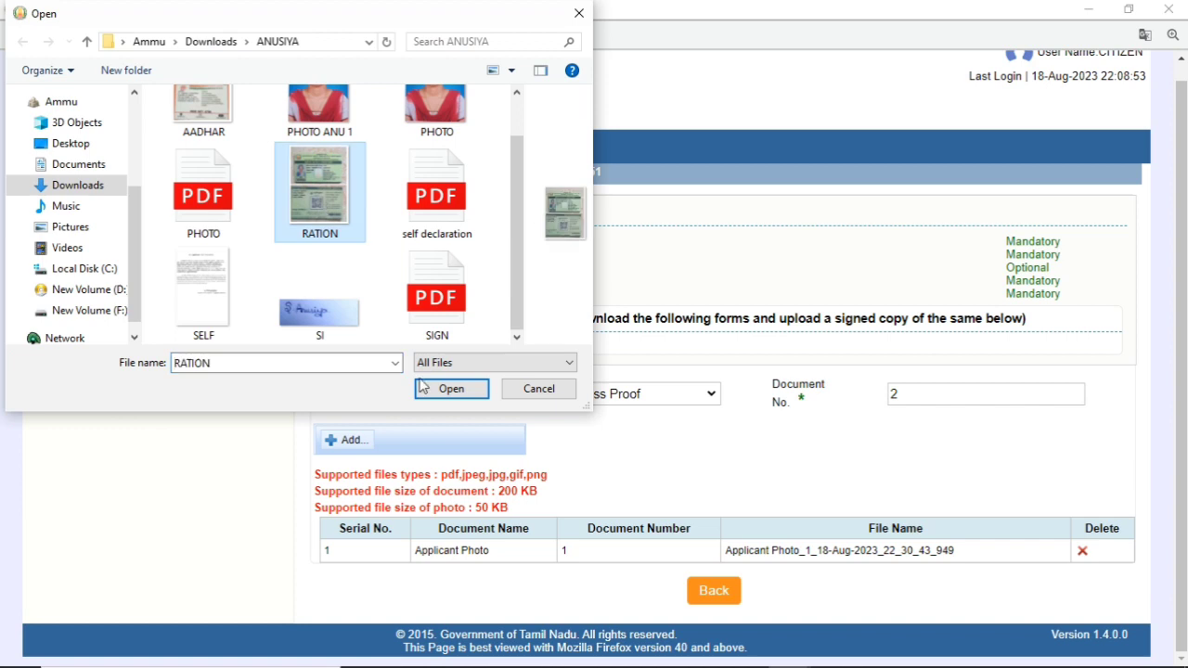
click(441, 390)
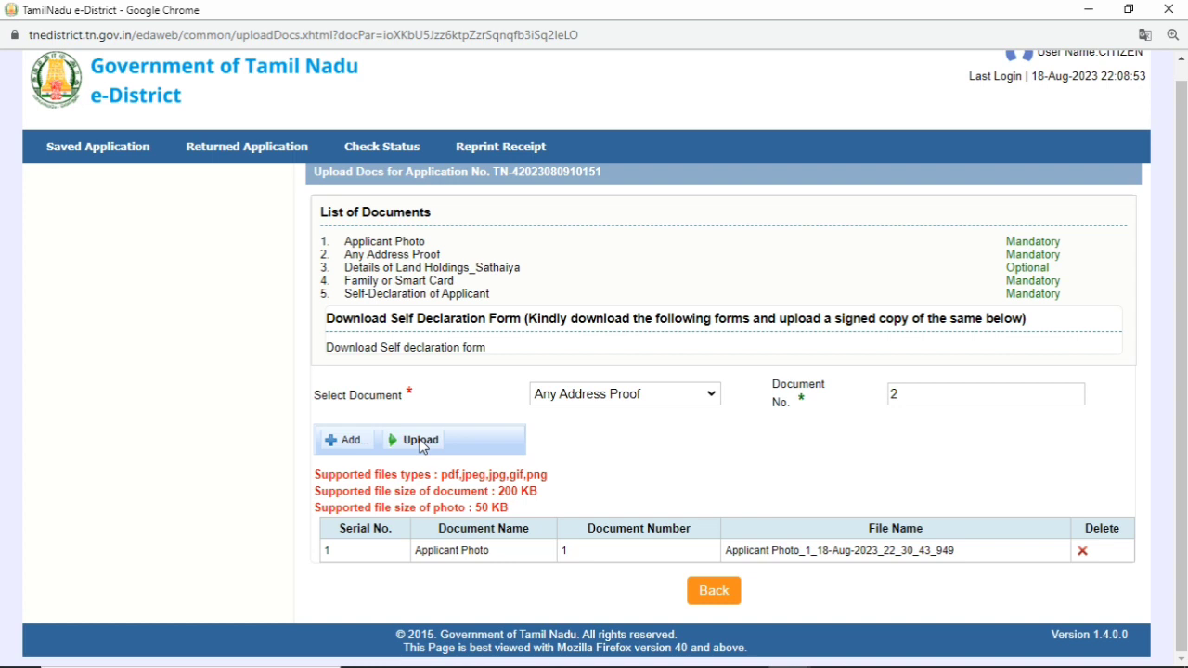
click(420, 441)
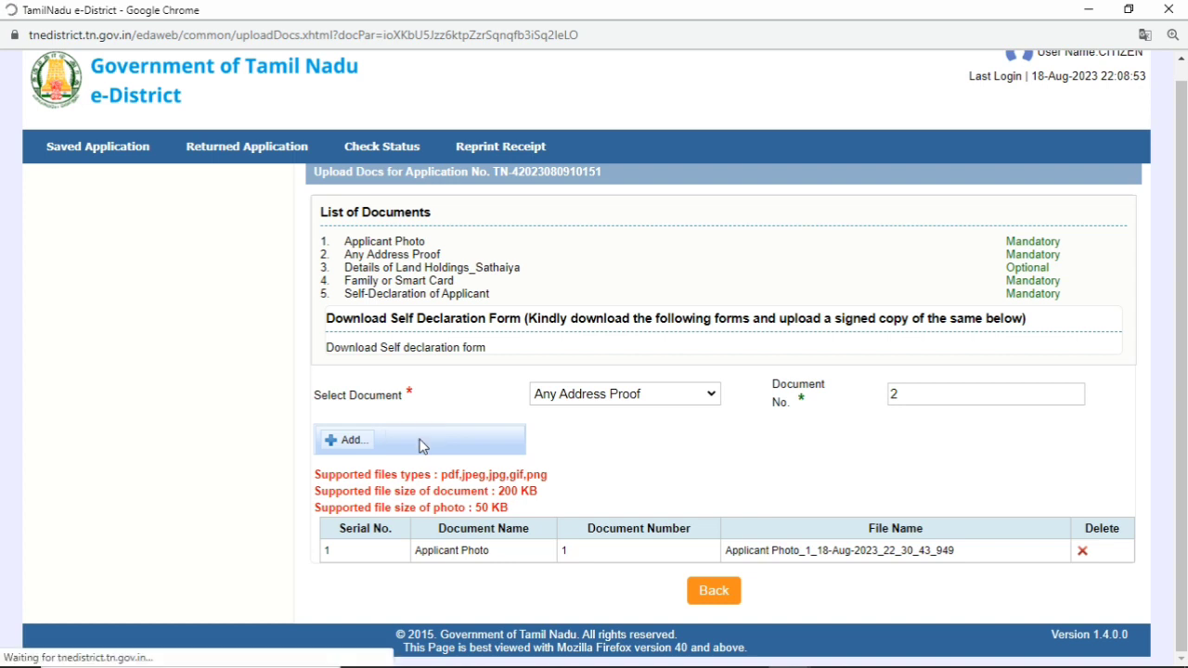
click(600, 392)
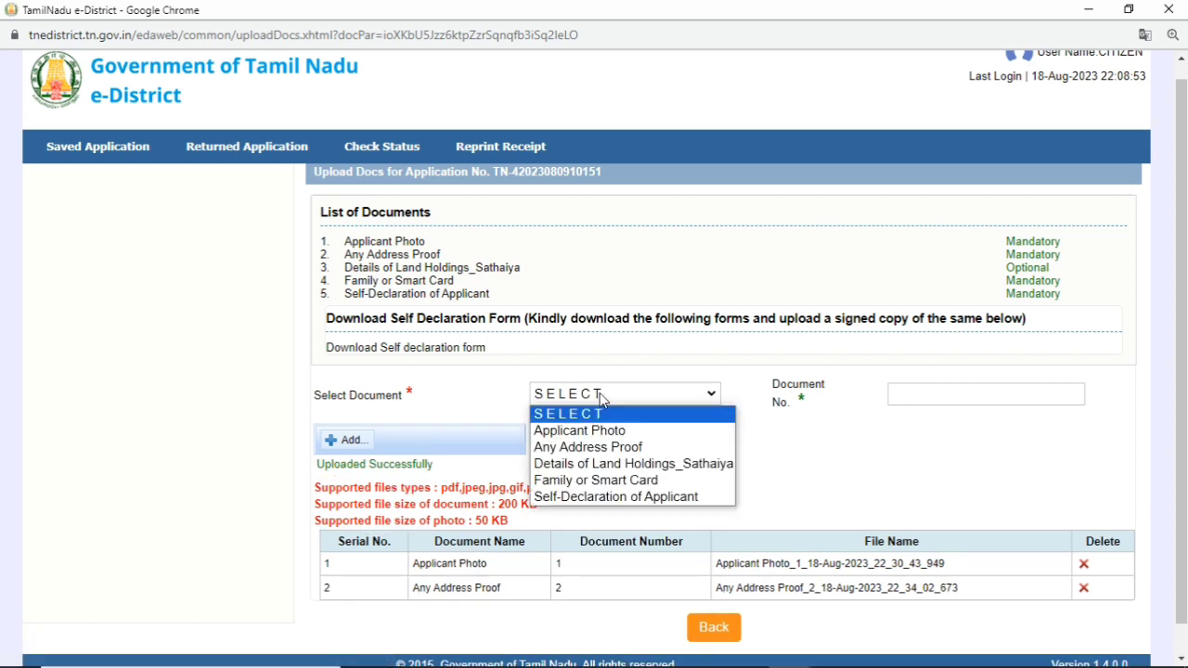
Upload the RATION file as Family or Smart Card, document no. 3.
click(575, 480)
key(Tab)
text(3)
click(351, 442)
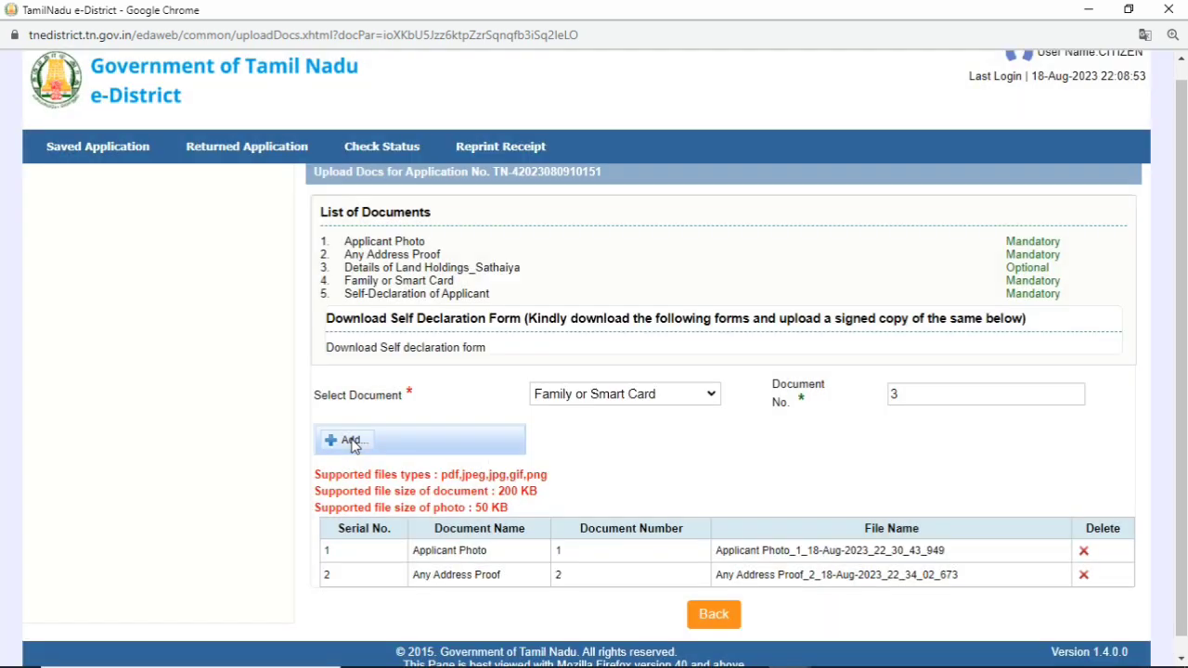
click(351, 442)
click(321, 251)
click(453, 389)
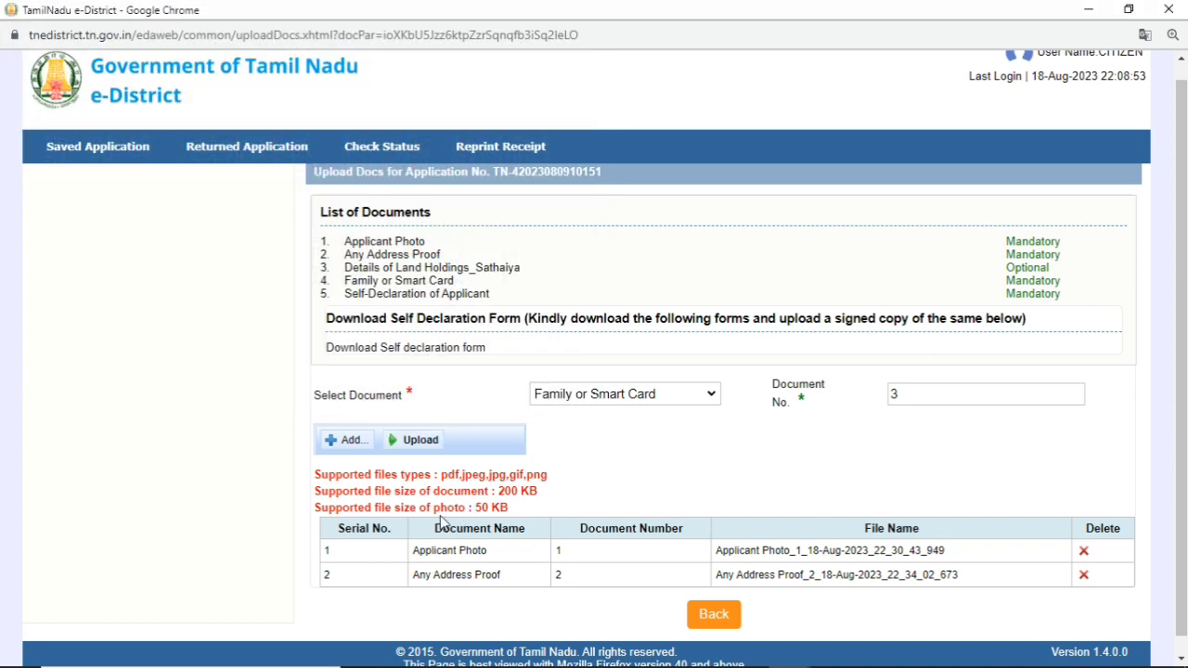
click(417, 438)
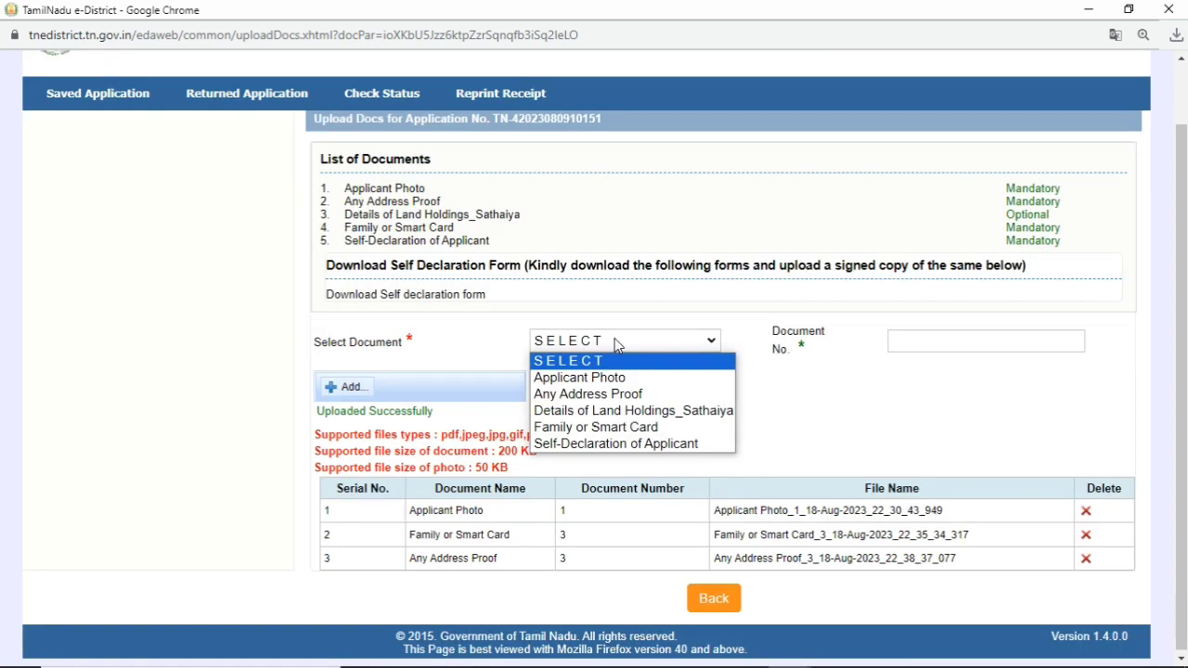
Upload the self-declaration PDF as Self-Declaration of Applicant, document no. 4.
click(615, 444)
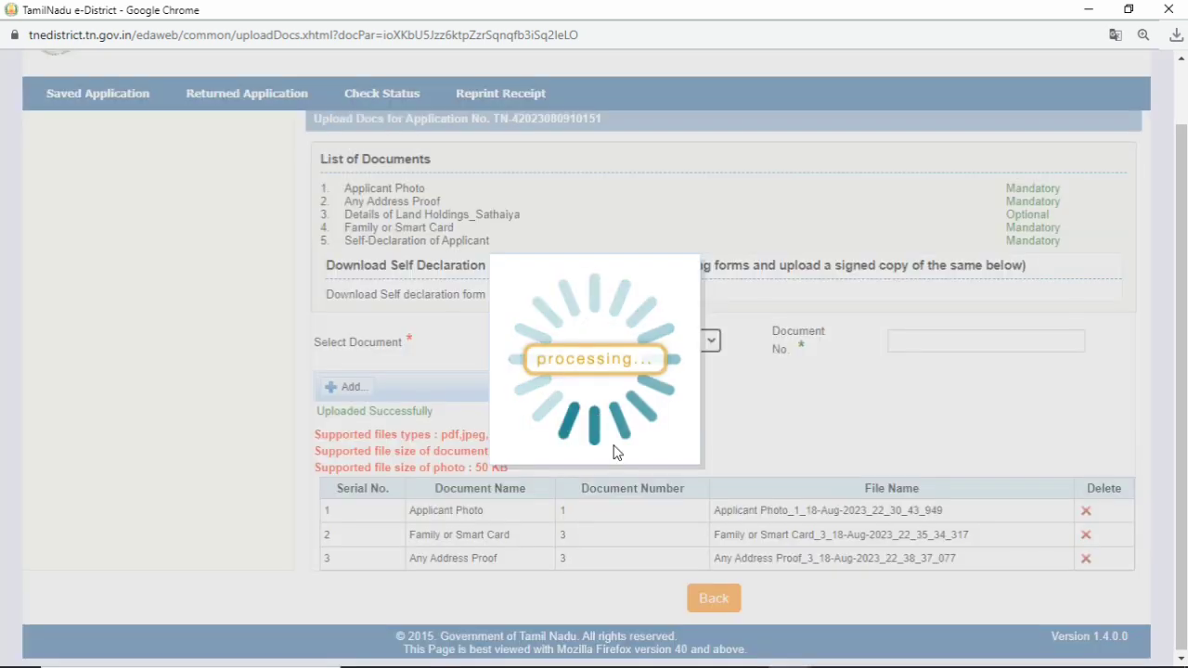
click(892, 352)
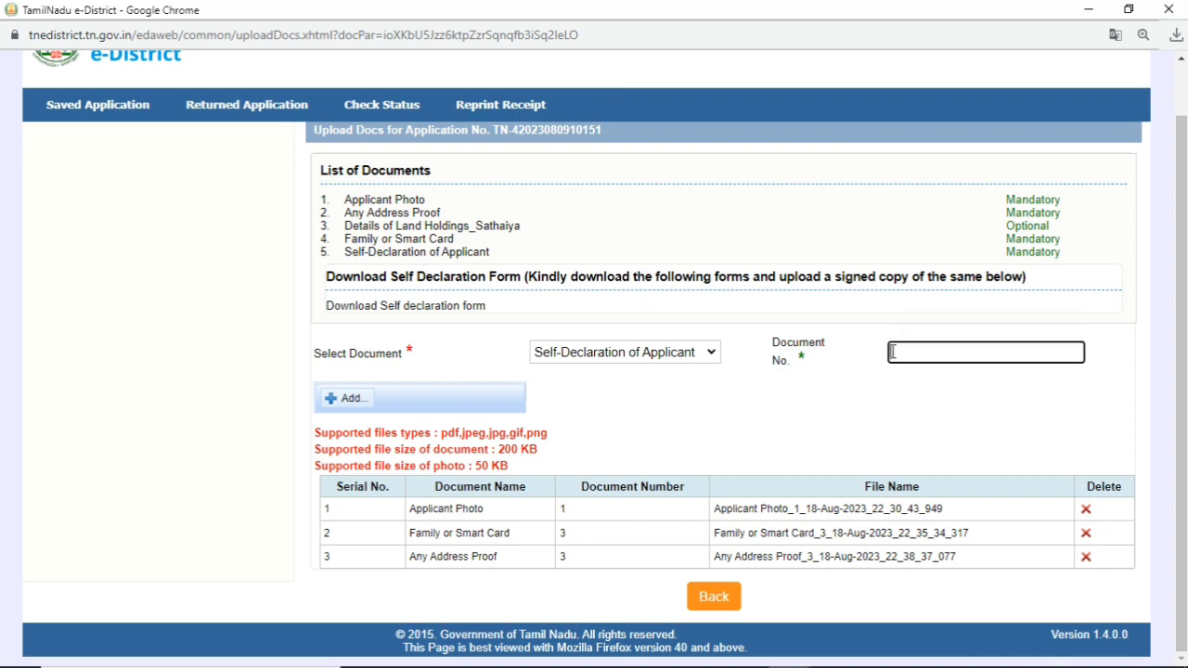
text(4)
click(345, 400)
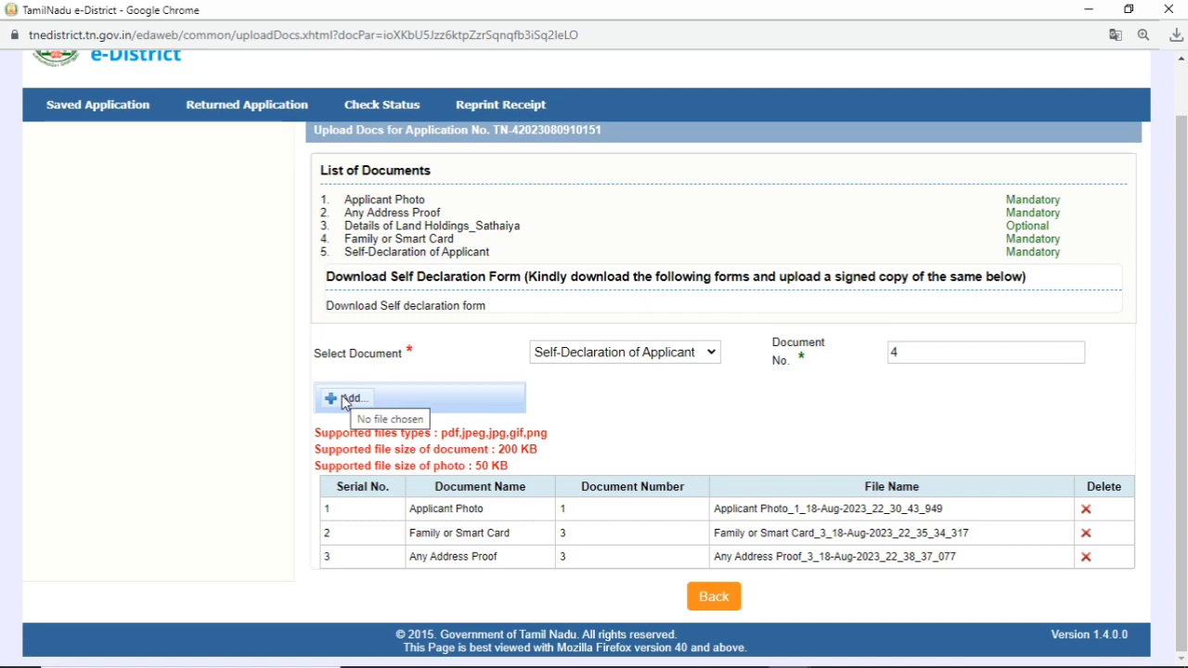
click(346, 400)
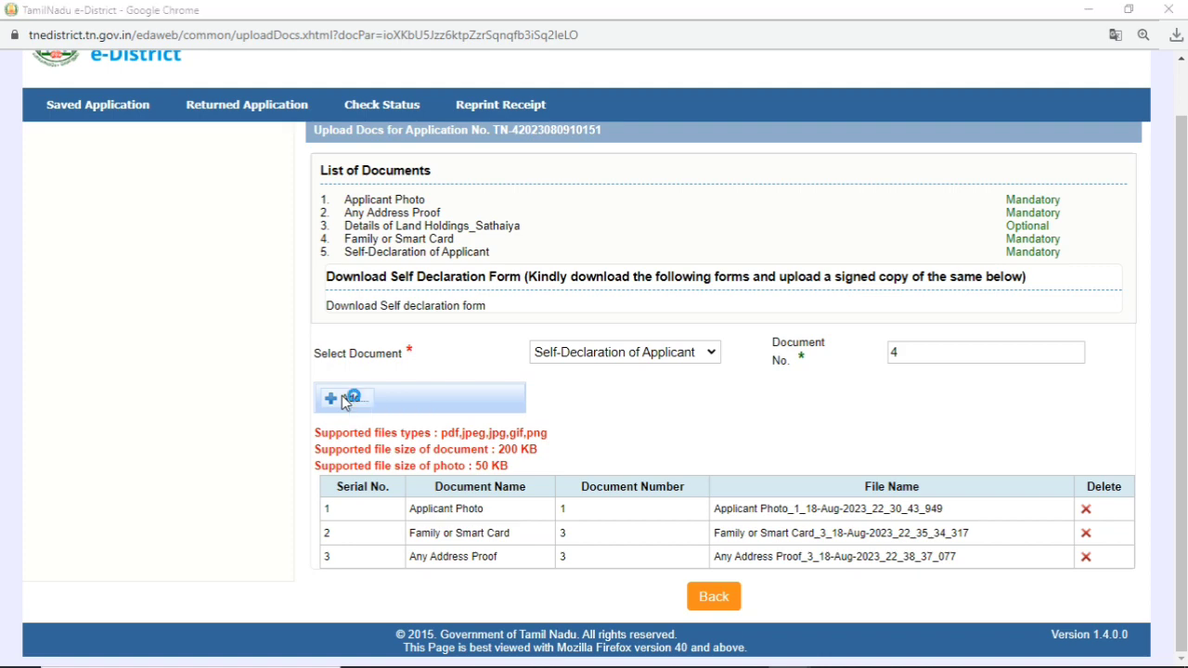
click(443, 394)
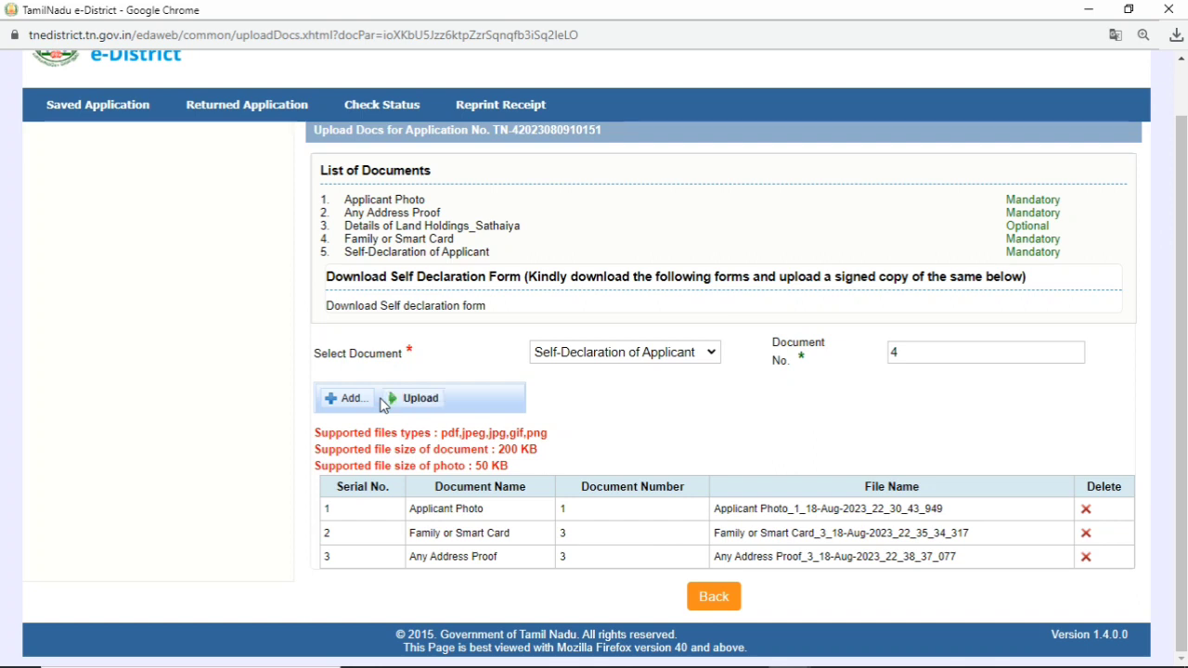
click(404, 401)
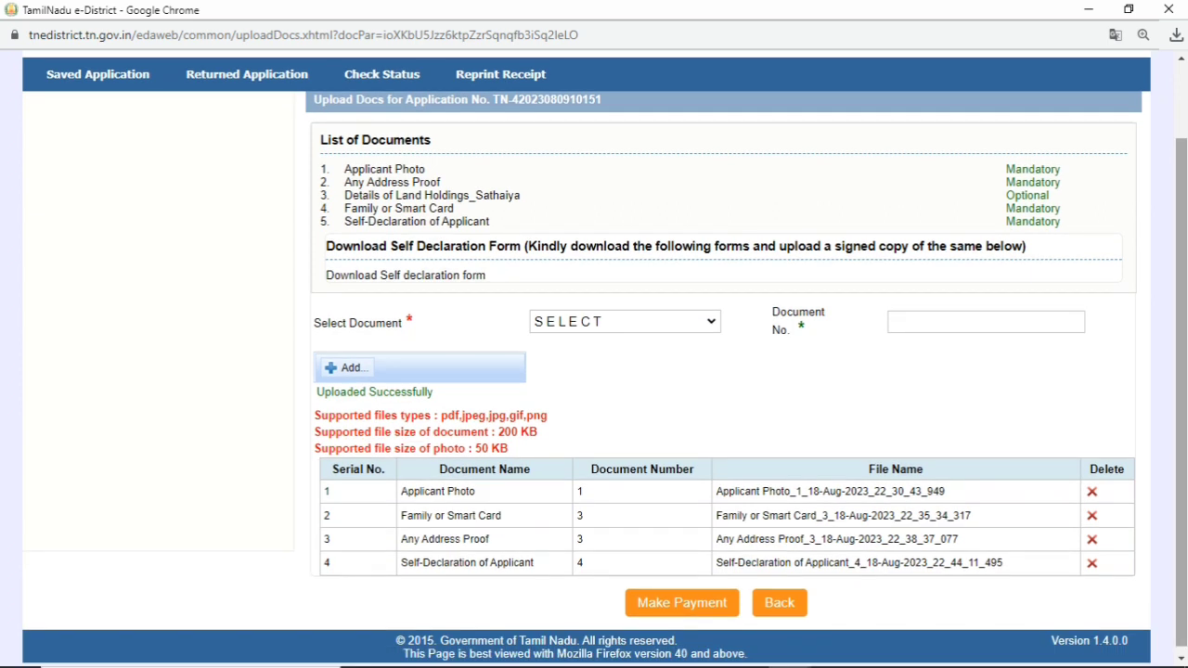
Agree to the terms and proceed to BillDesk to pay the ₹60 fee.
click(684, 613)
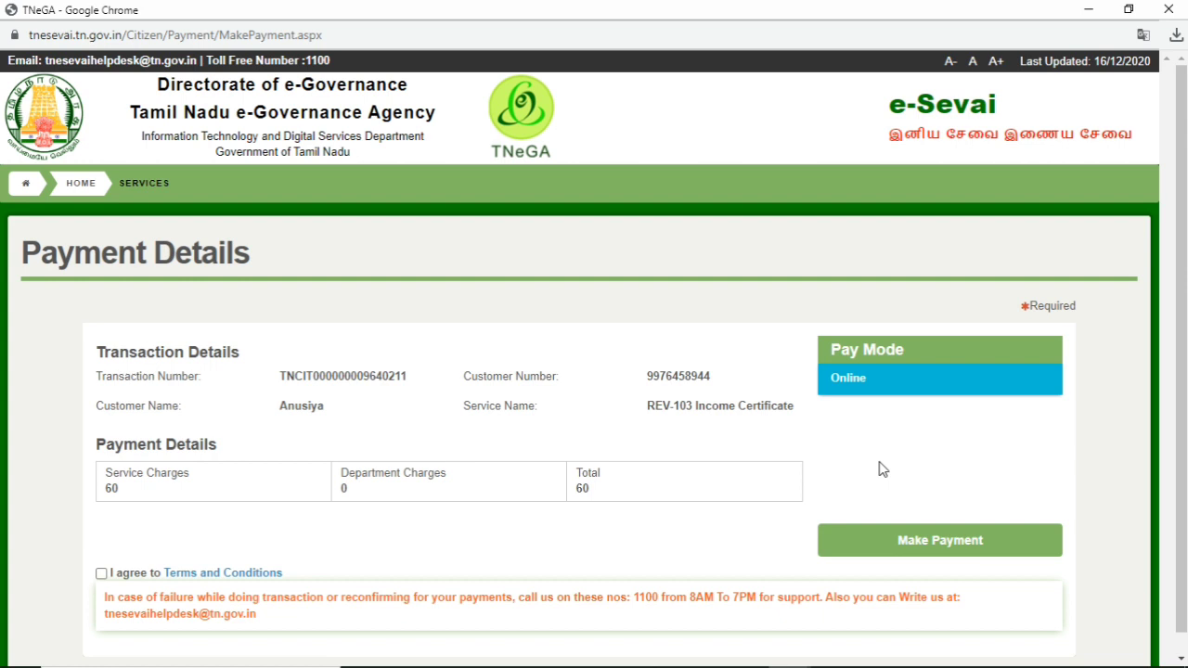
scroll(102, 554, down, 1)
click(101, 552)
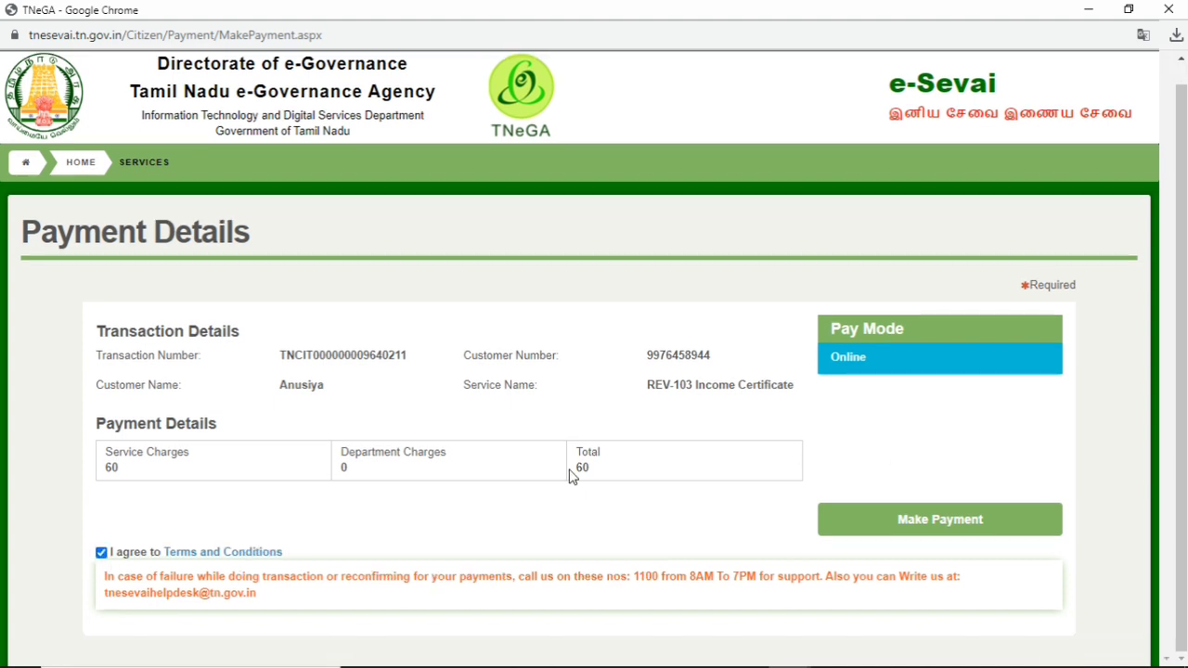
click(873, 525)
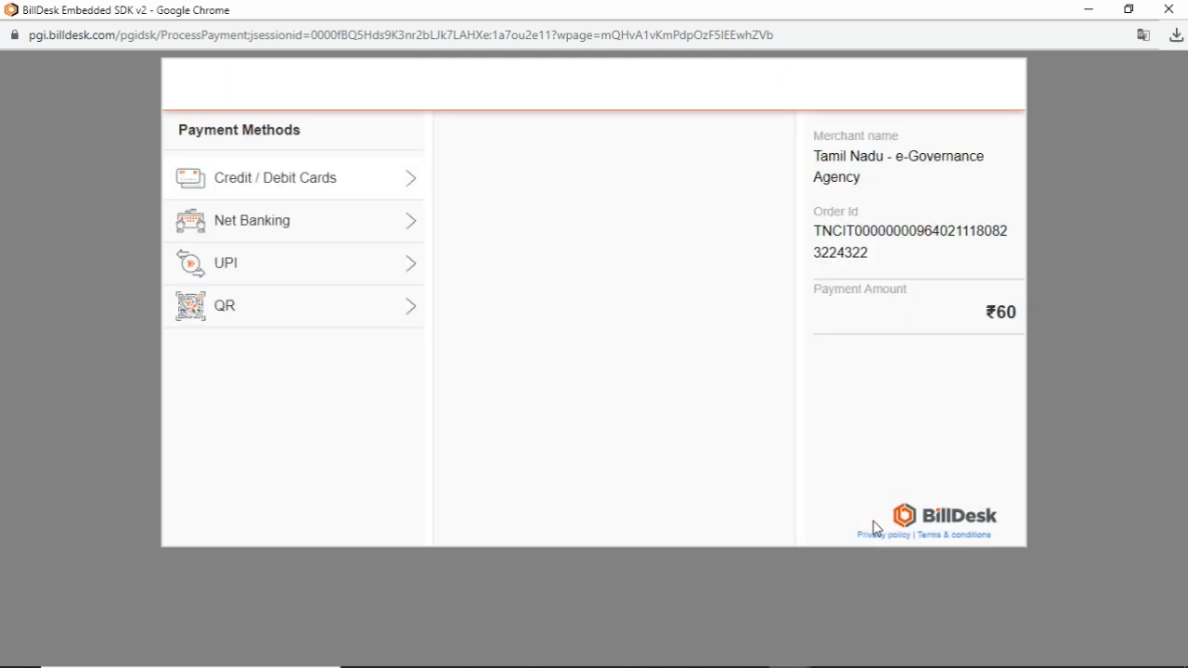
Pay the ₹60 fee by QR using BHIM UPI.
click(320, 322)
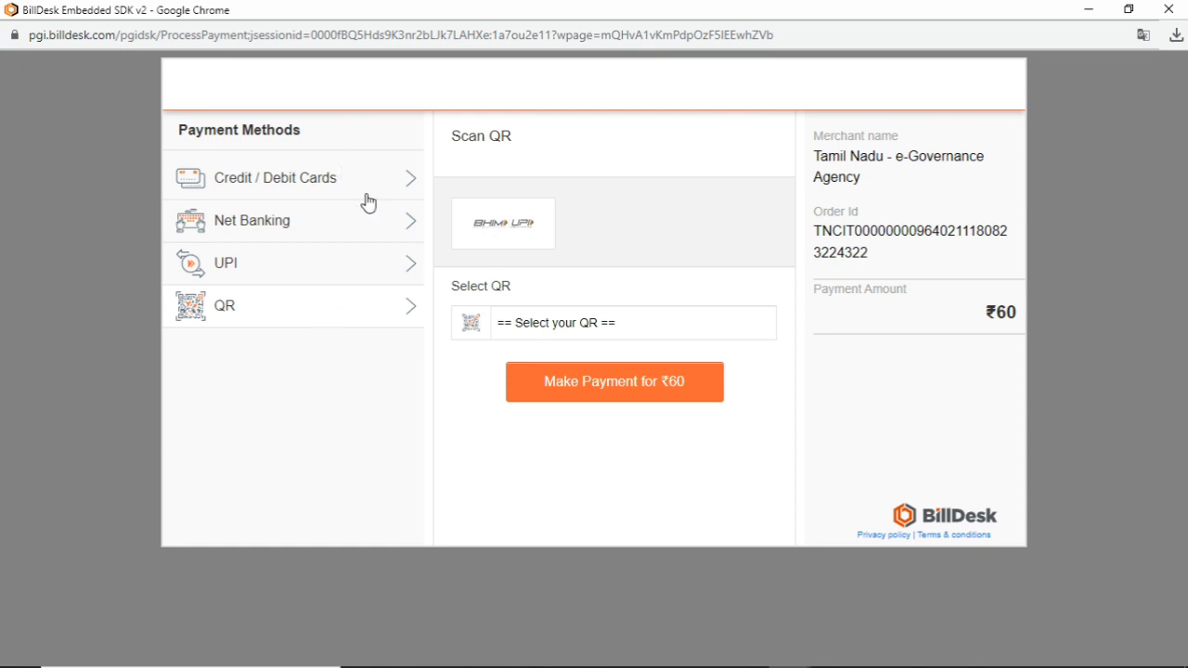
click(568, 325)
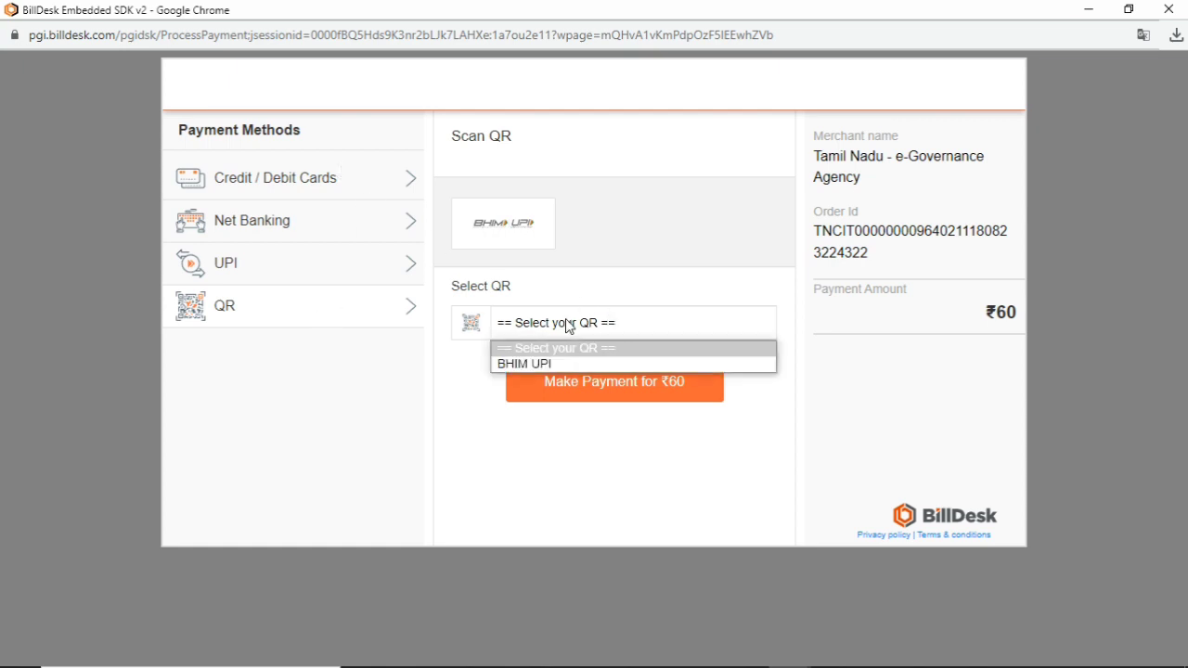
click(519, 365)
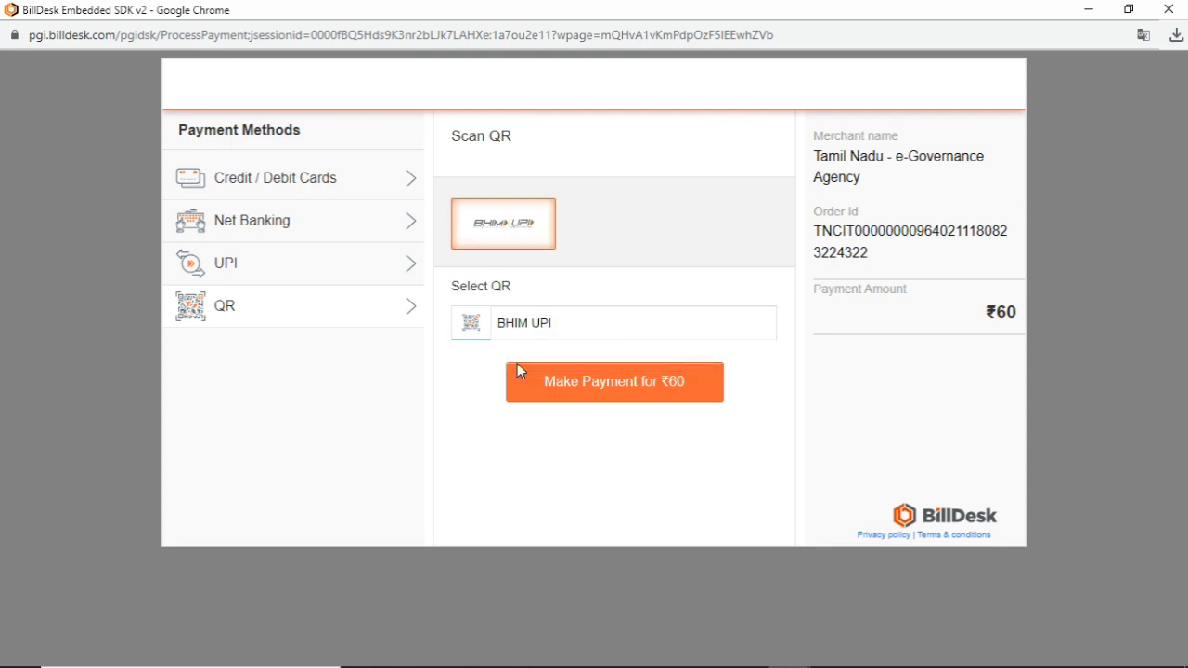
click(643, 385)
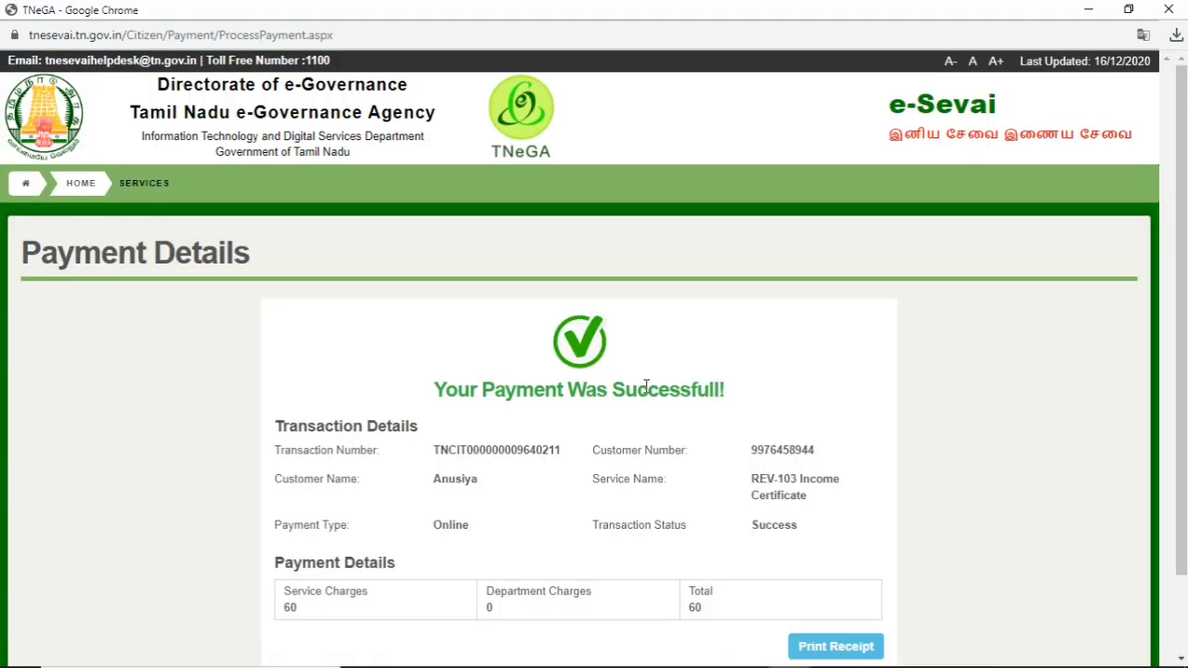
Open the payment receipt with Print Receipt on the success page.
scroll(1180, 315, down, 2)
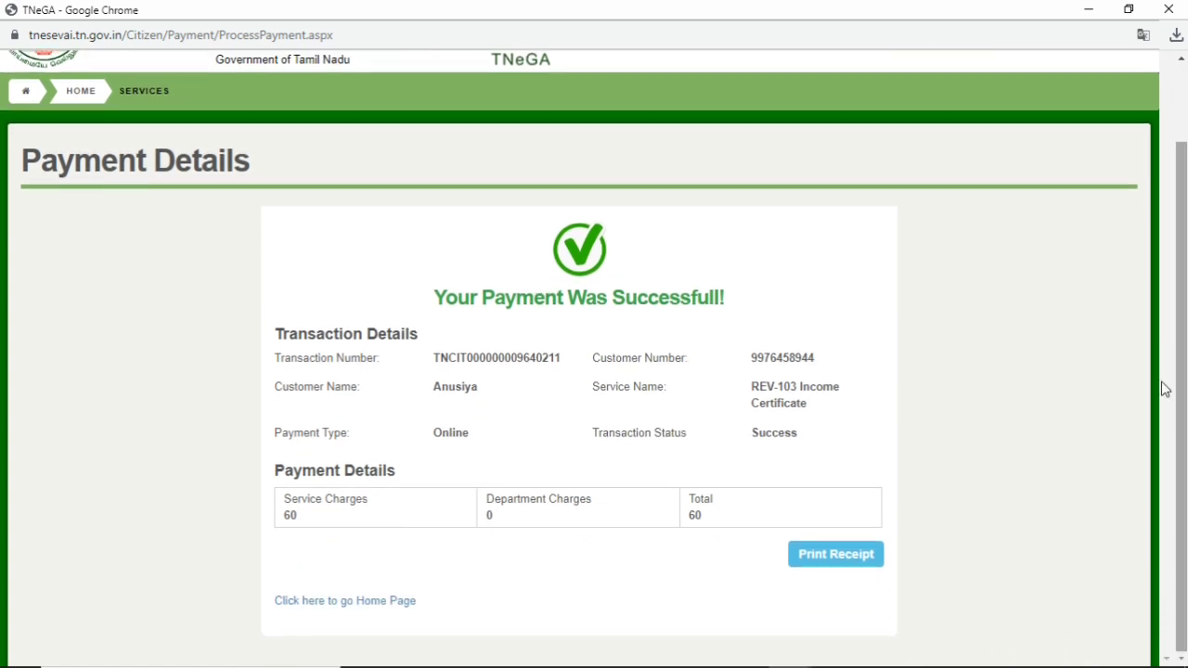
click(840, 564)
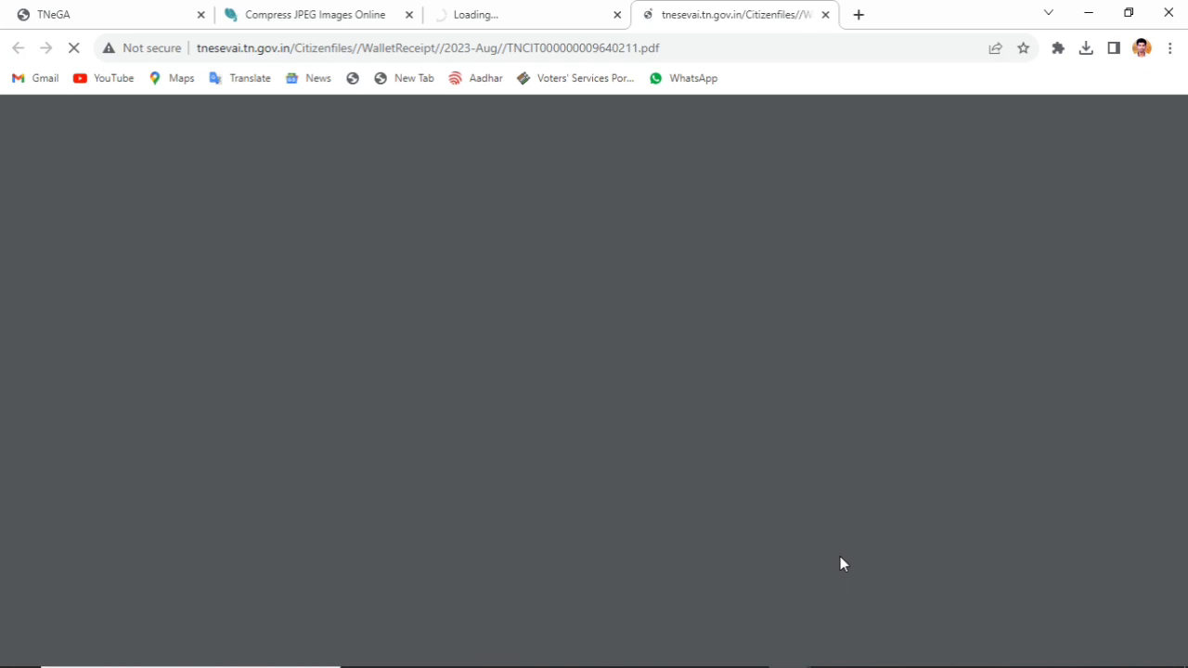
Read through the ₹60 receipt PDF and download it, dismissing the extra Save dialog.
scroll(839, 564, down, 1)
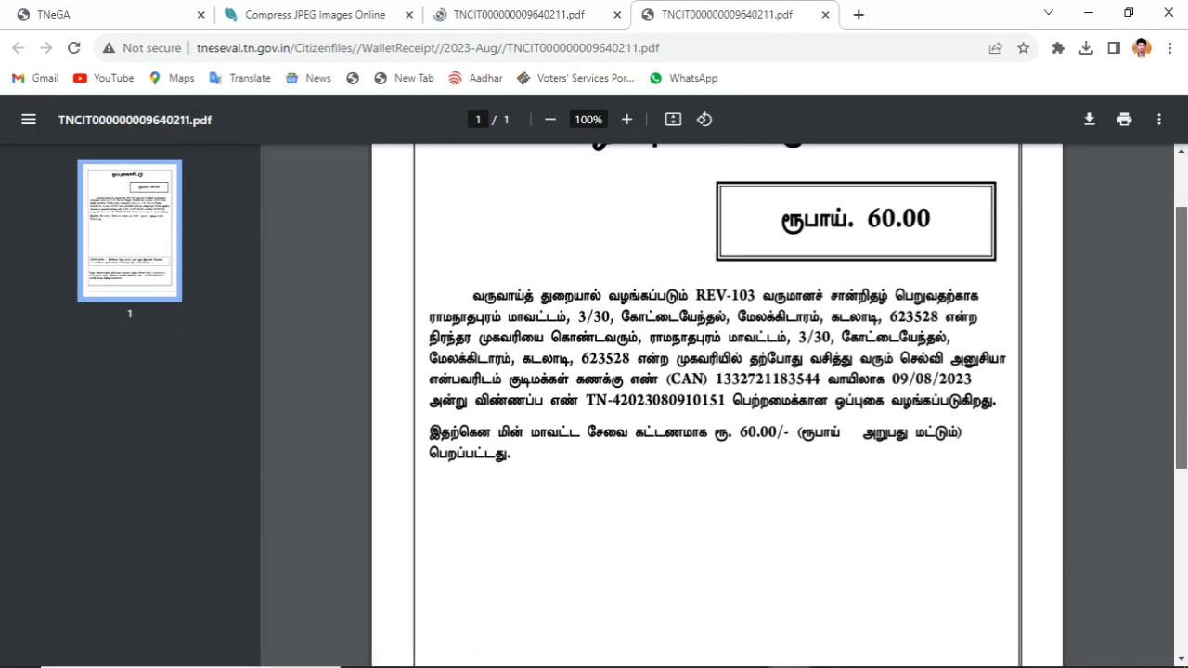
scroll(717, 408, down, 2)
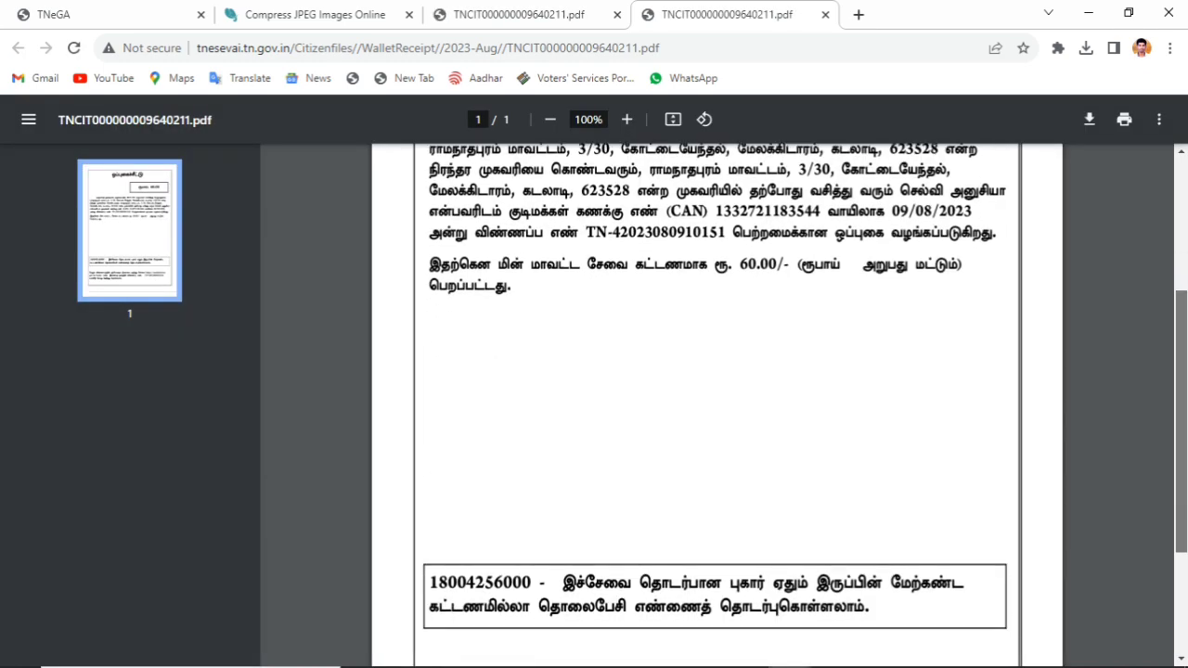
scroll(1117, 165, down, 2)
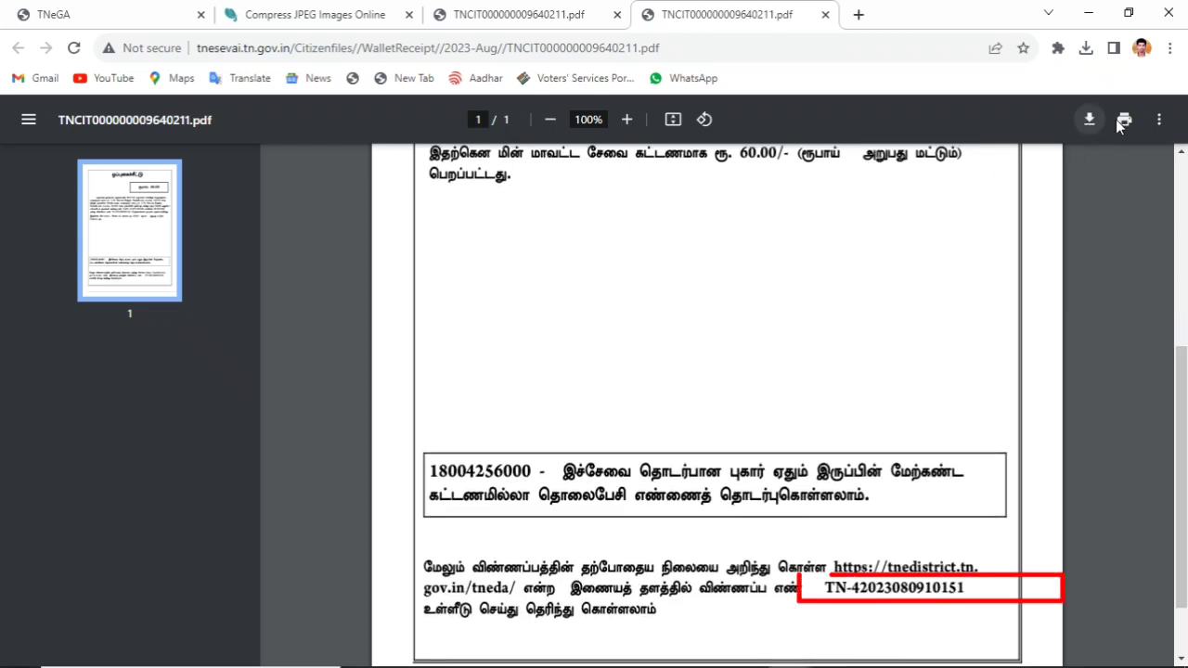
click(1085, 123)
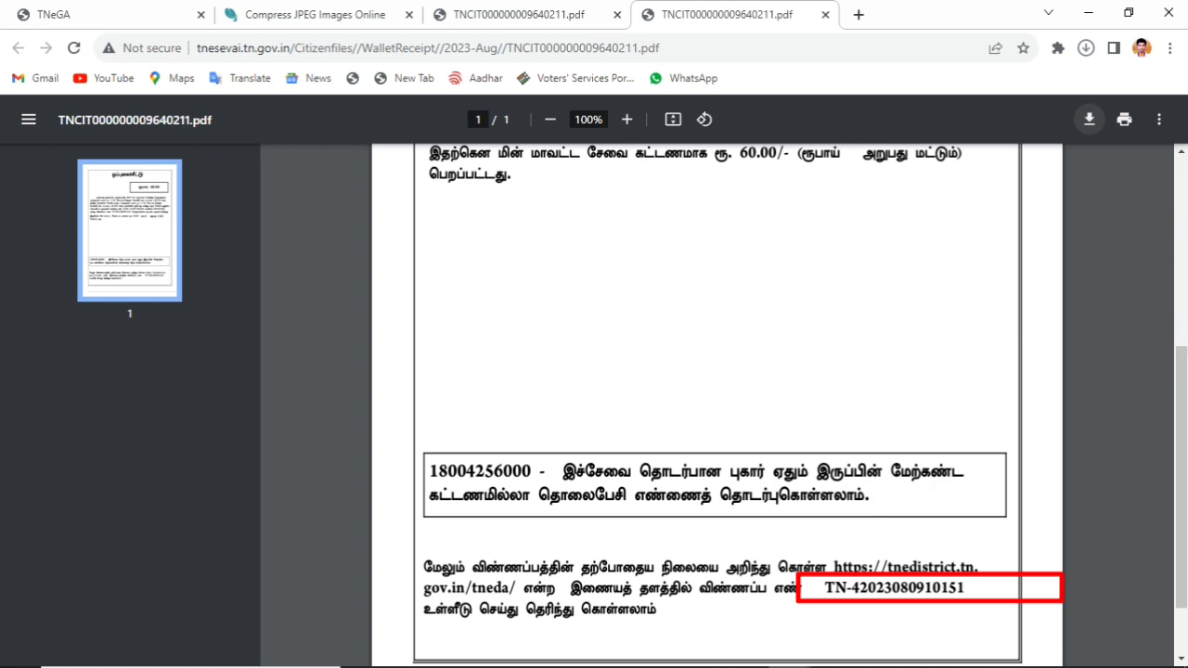
key(ctrl+s)
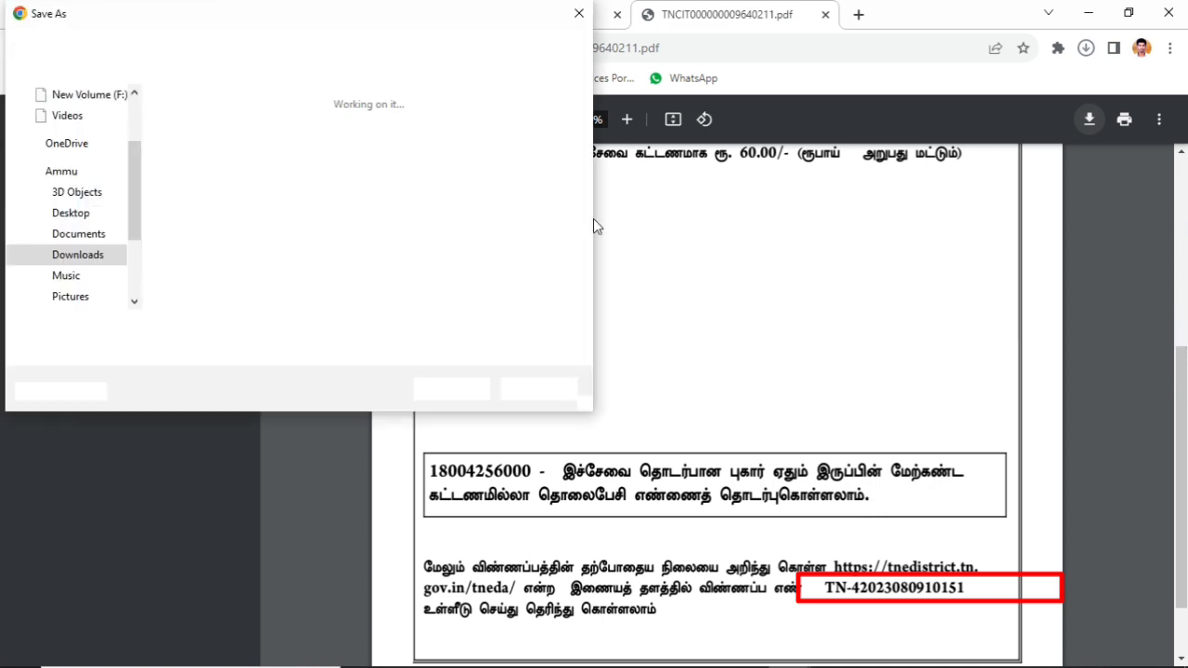
click(326, 350)
click(326, 361)
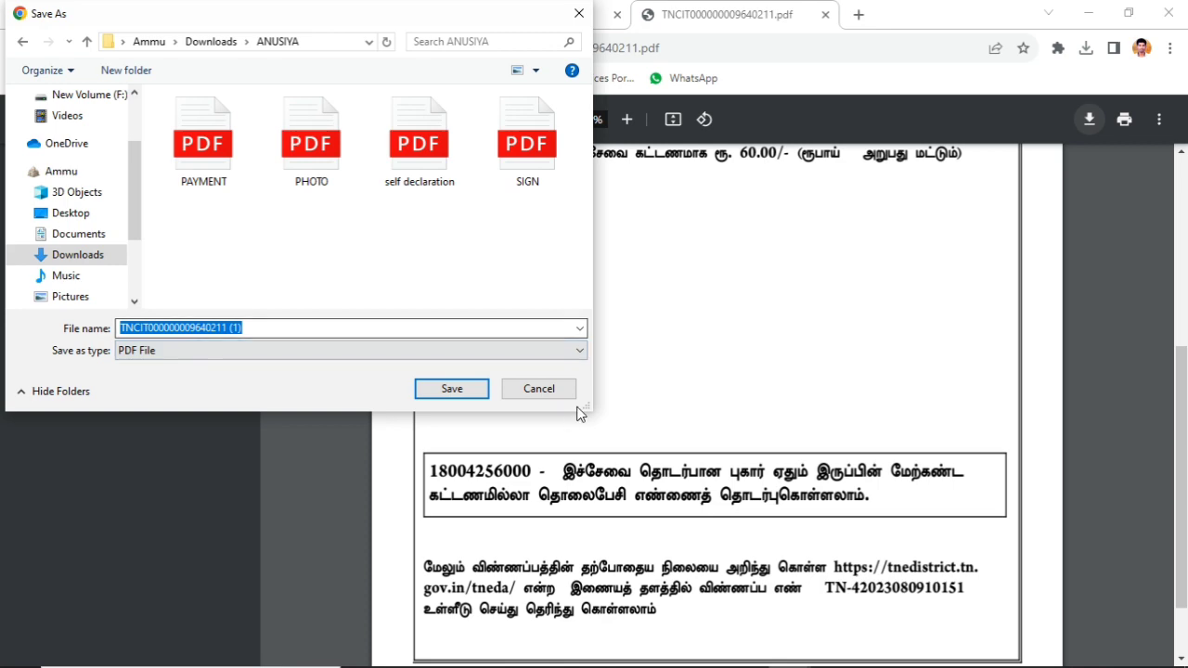
click(538, 389)
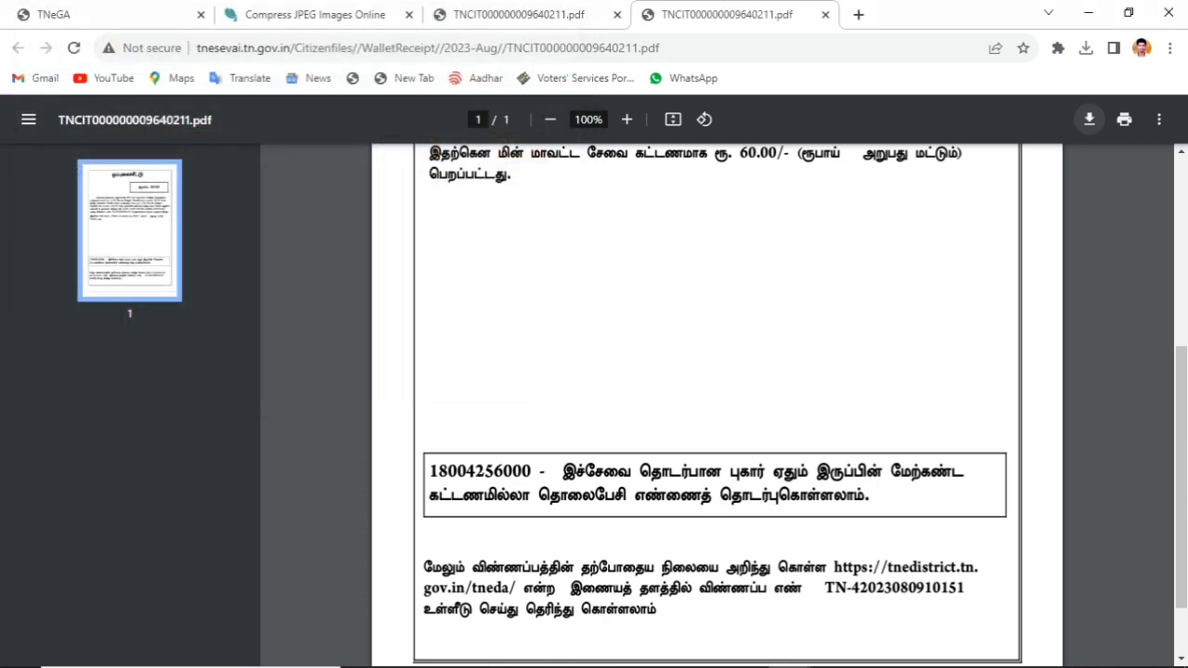
scroll(1185, 249, up, 4)
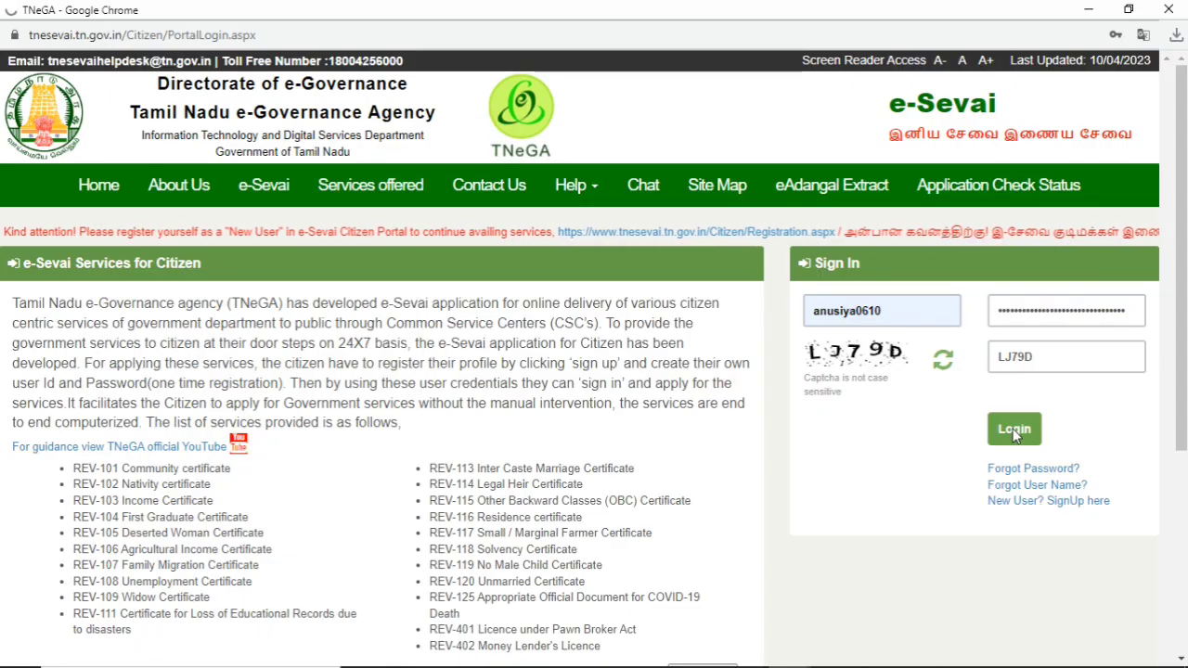
Sign in and fetch the REV-103 application's status by its pasted application number.
click(1014, 430)
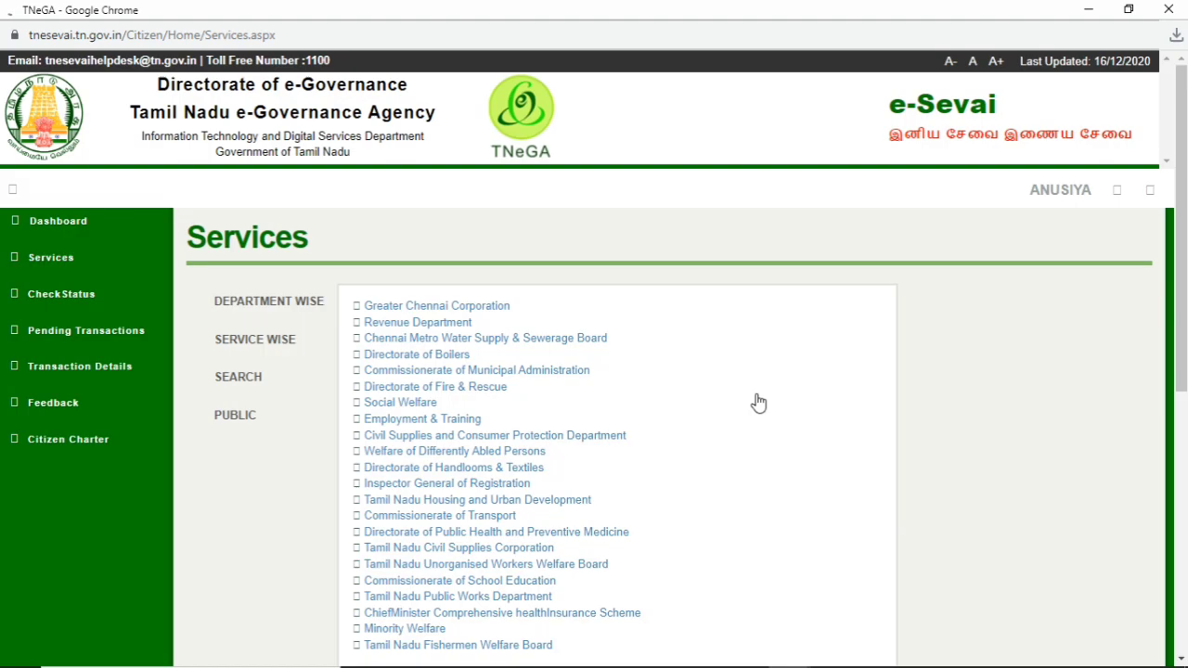
click(98, 301)
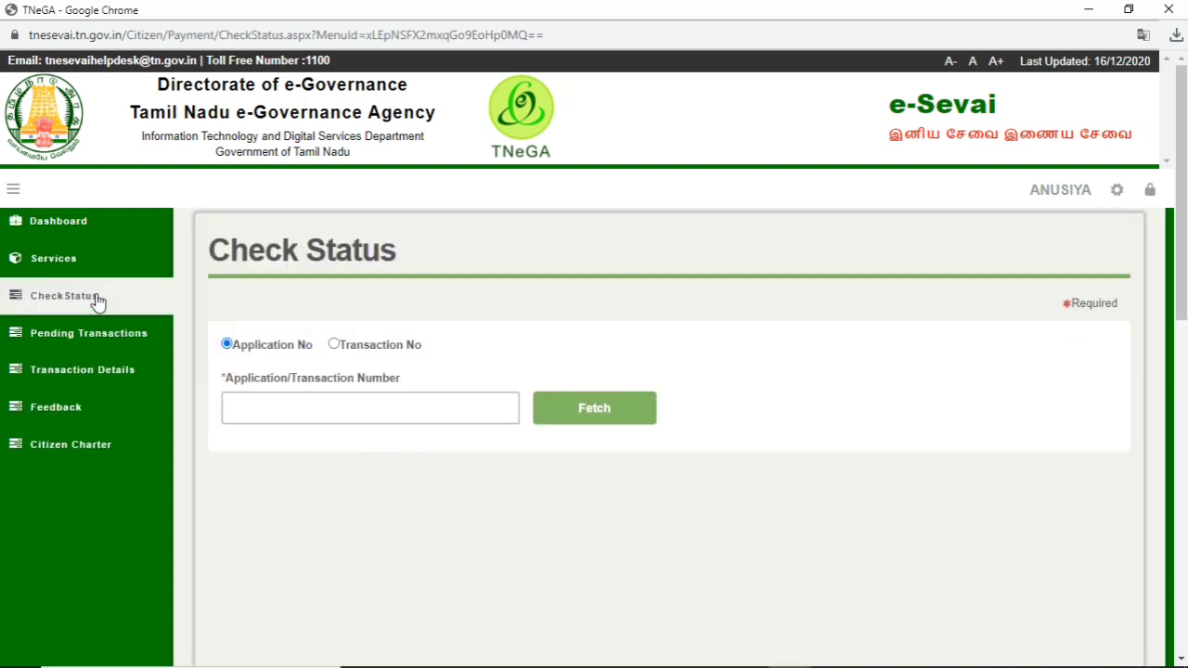
click(333, 345)
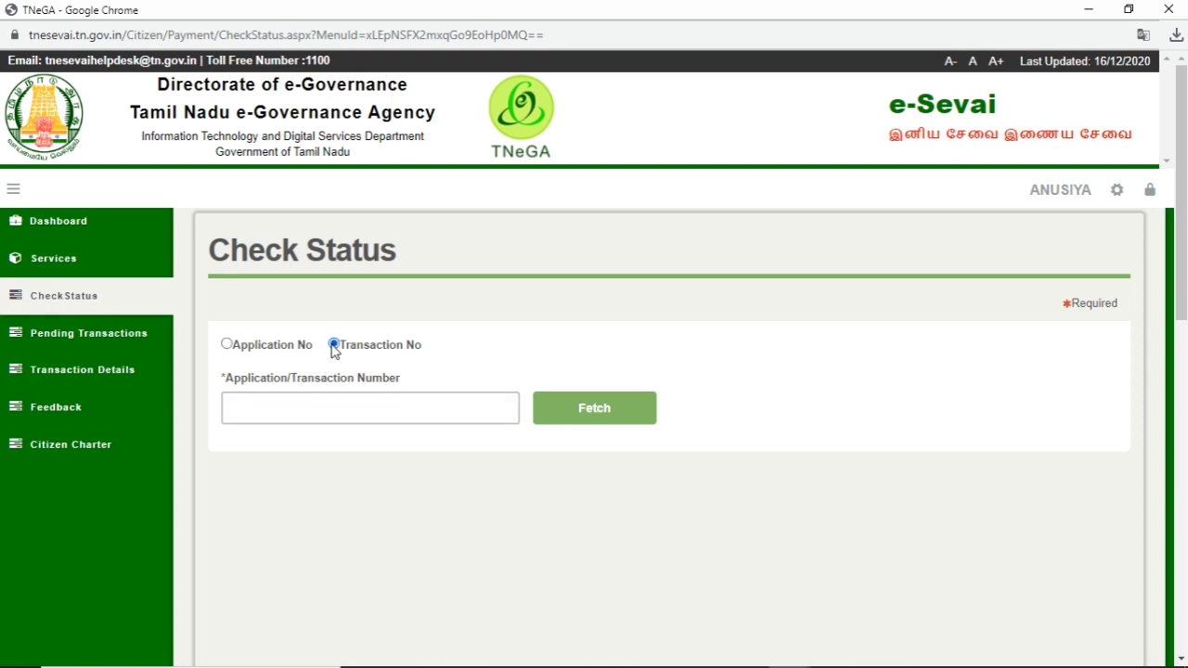
click(228, 344)
click(274, 392)
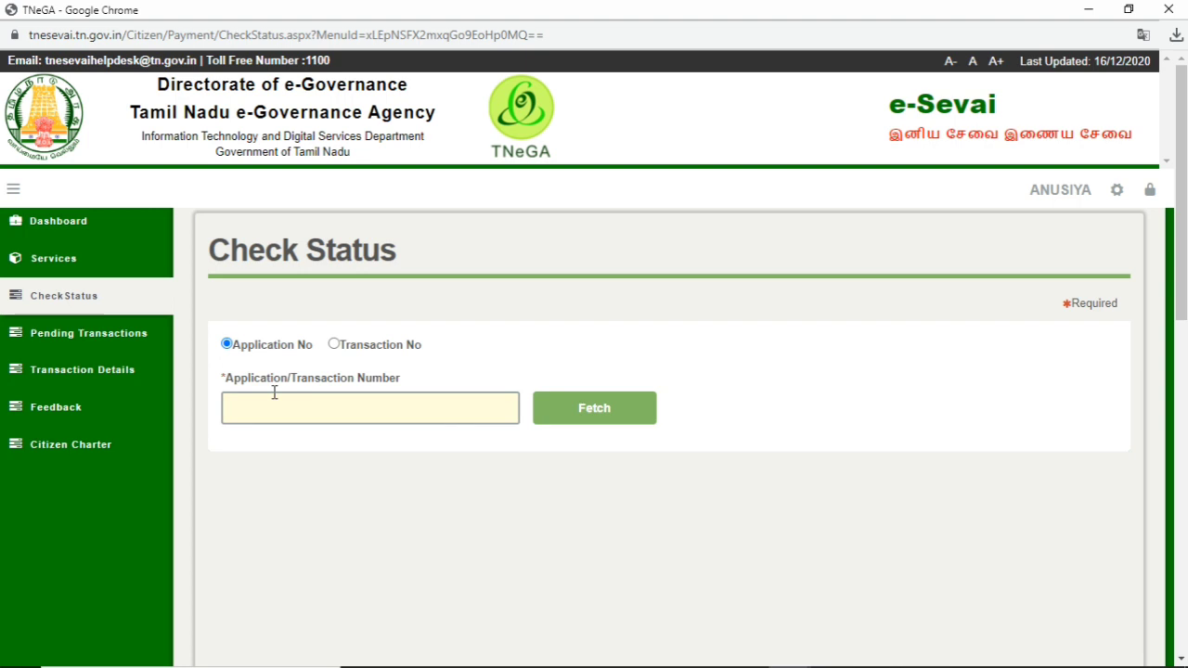
key(ctrl+v)
click(588, 405)
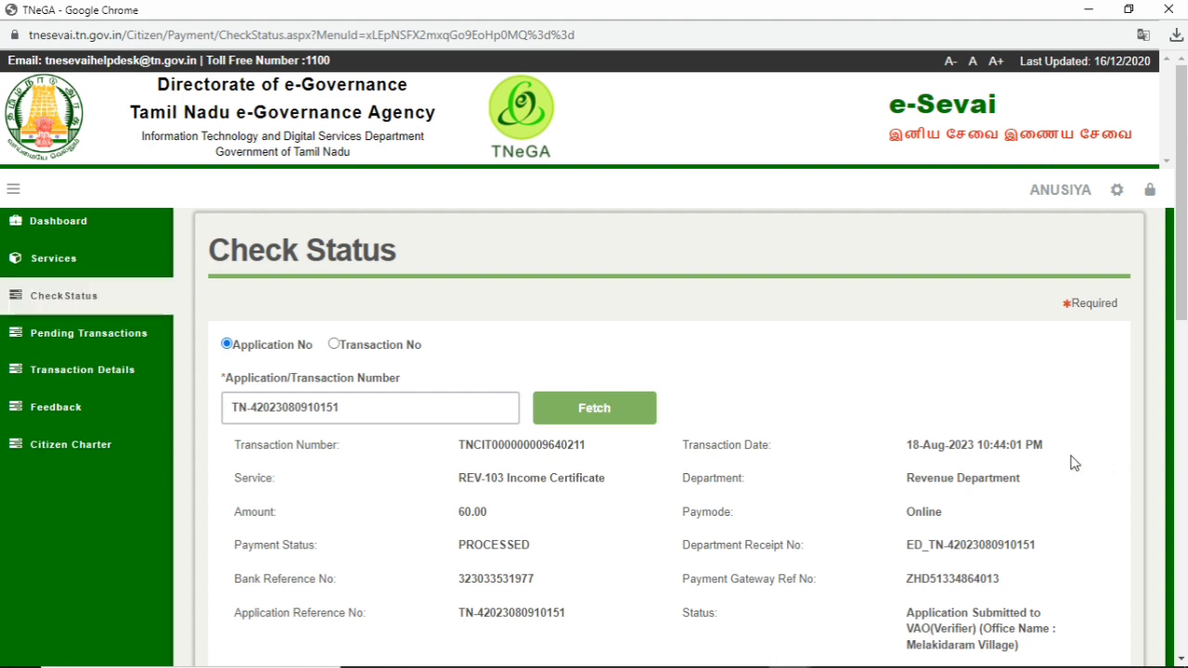
scroll(1074, 462, down, 1)
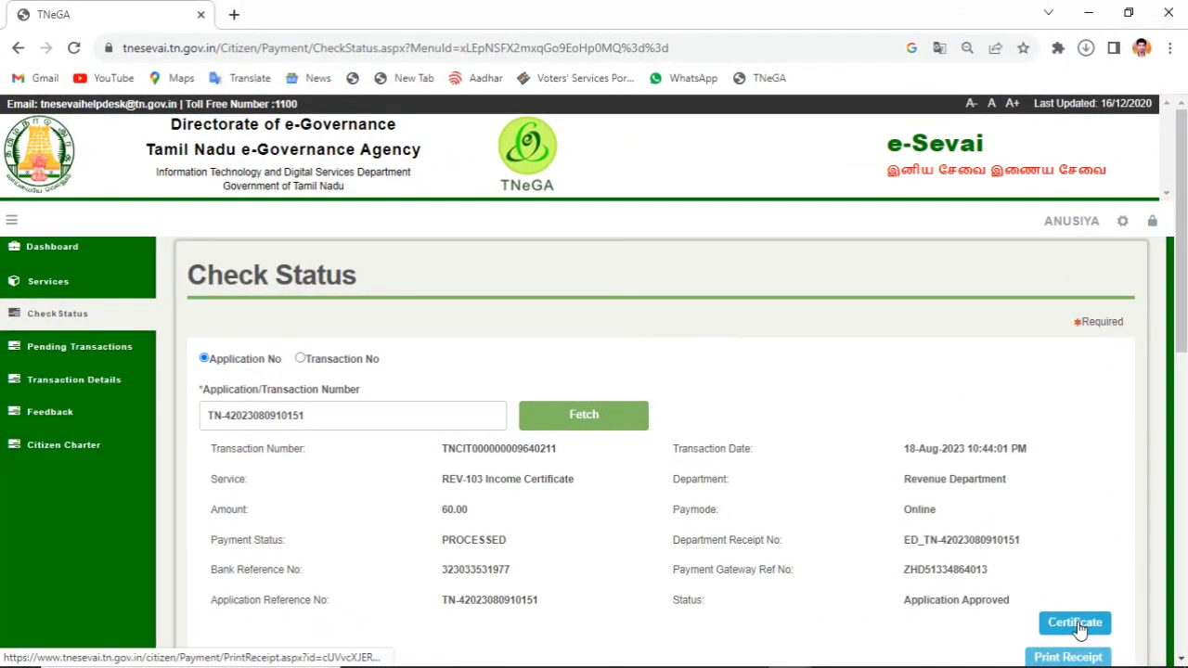
Download Certificate.pdf and review the Rs. 72000 income certificate valid until 20-08-2024.
click(1076, 626)
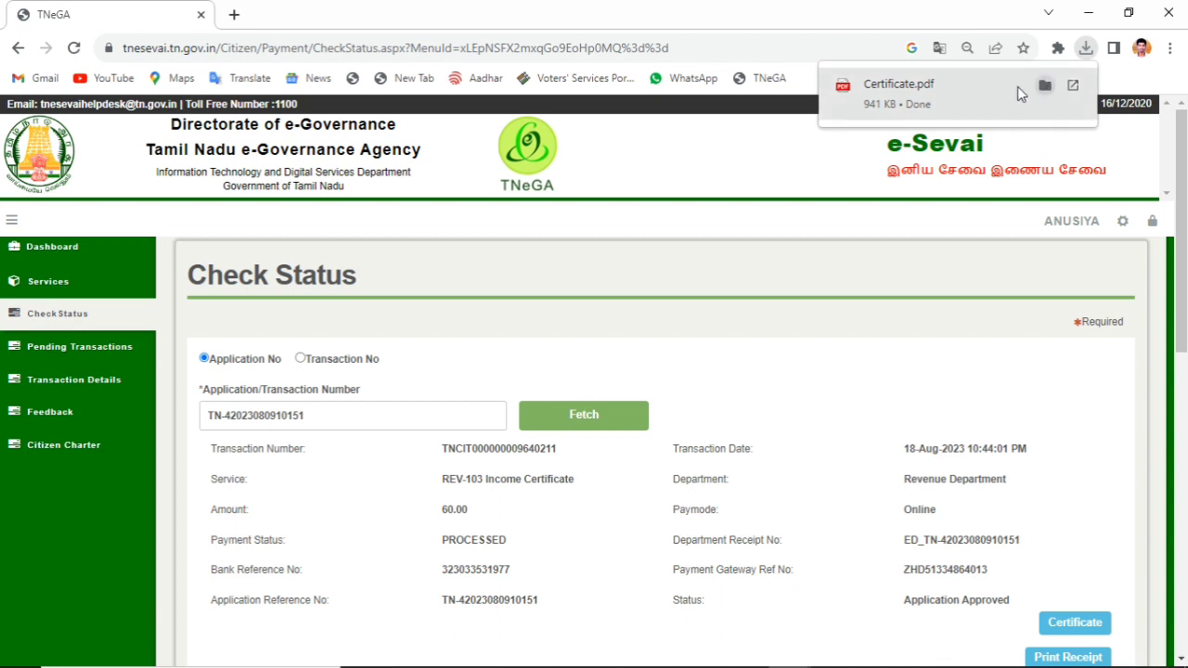
click(984, 93)
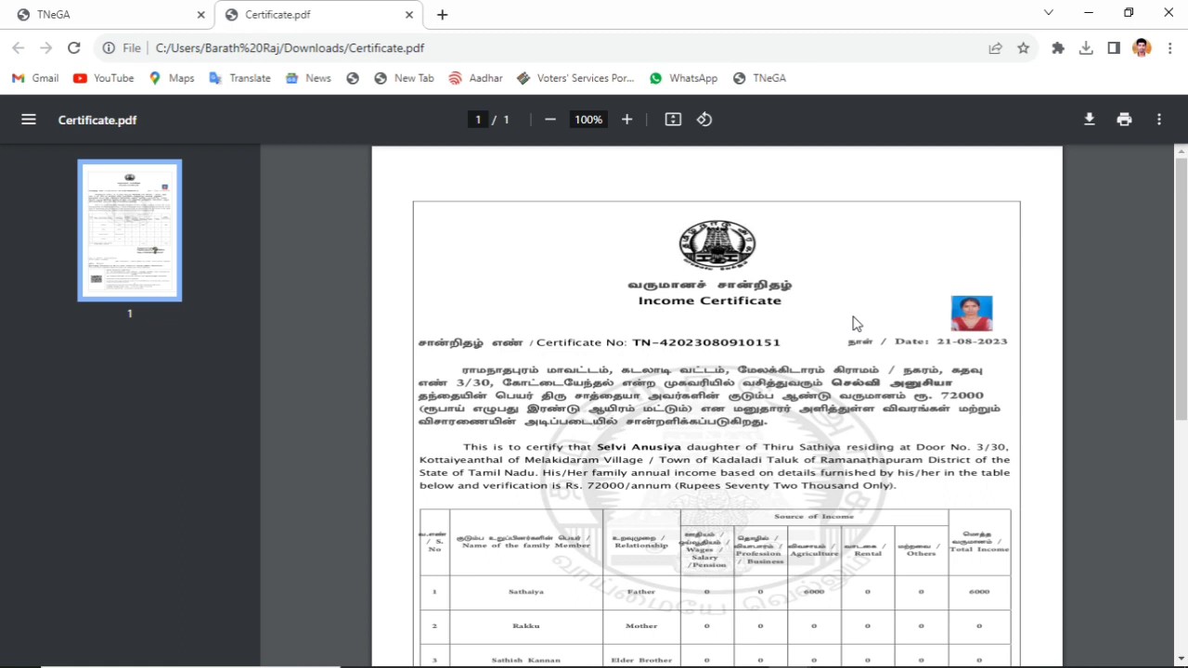
scroll(1180, 342, down, 1)
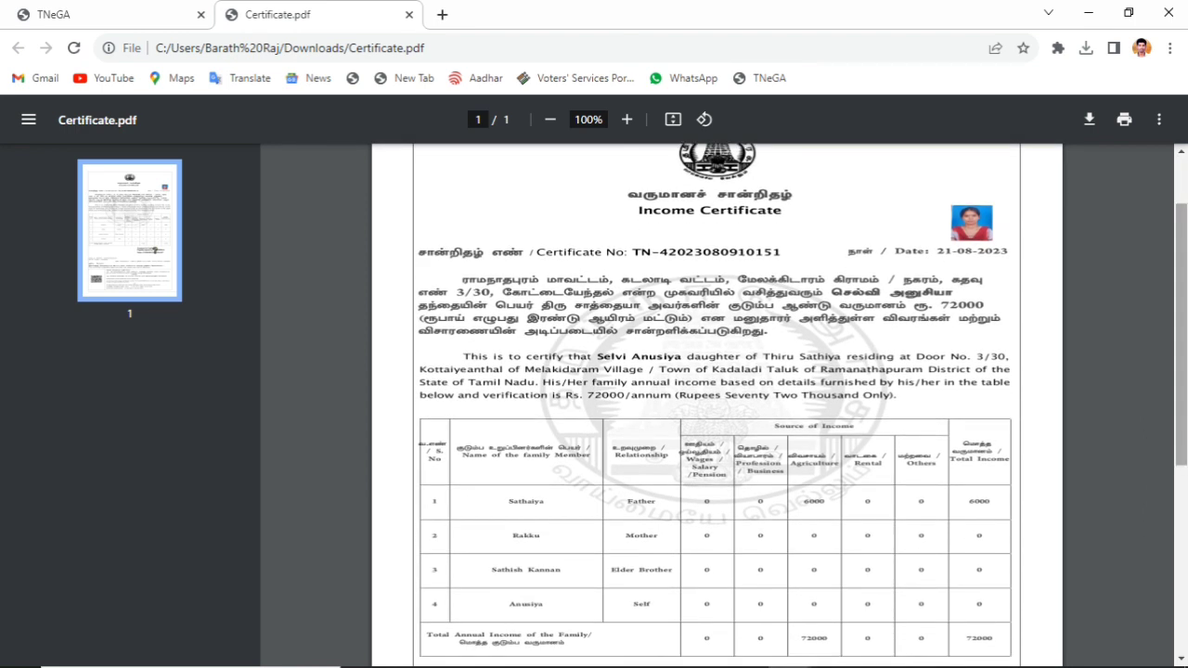
scroll(896, 556, down, 2)
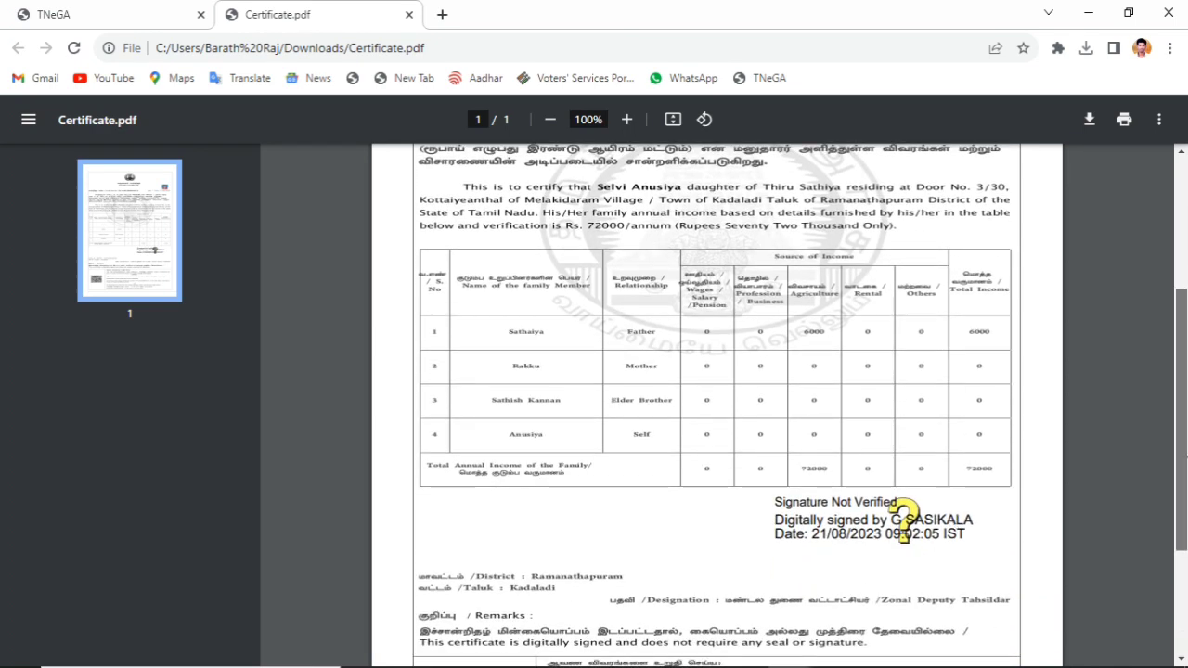
scroll(1185, 540, down, 2)
scroll(1176, 505, down, 1)
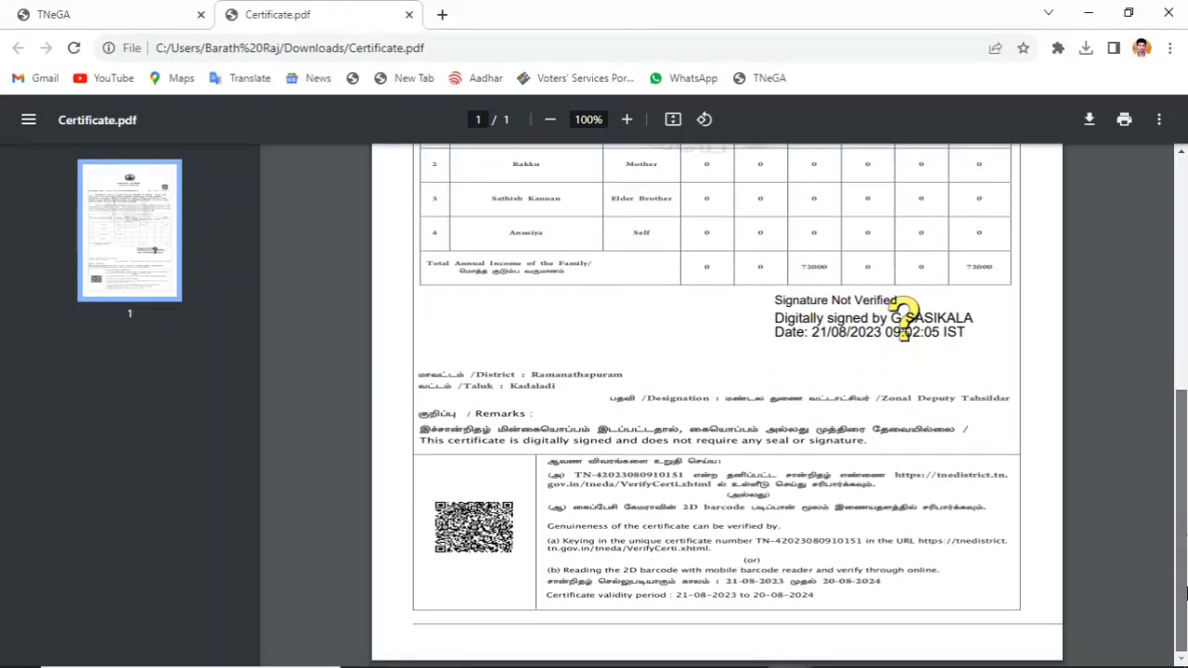
scroll(1167, 461, up, 3)
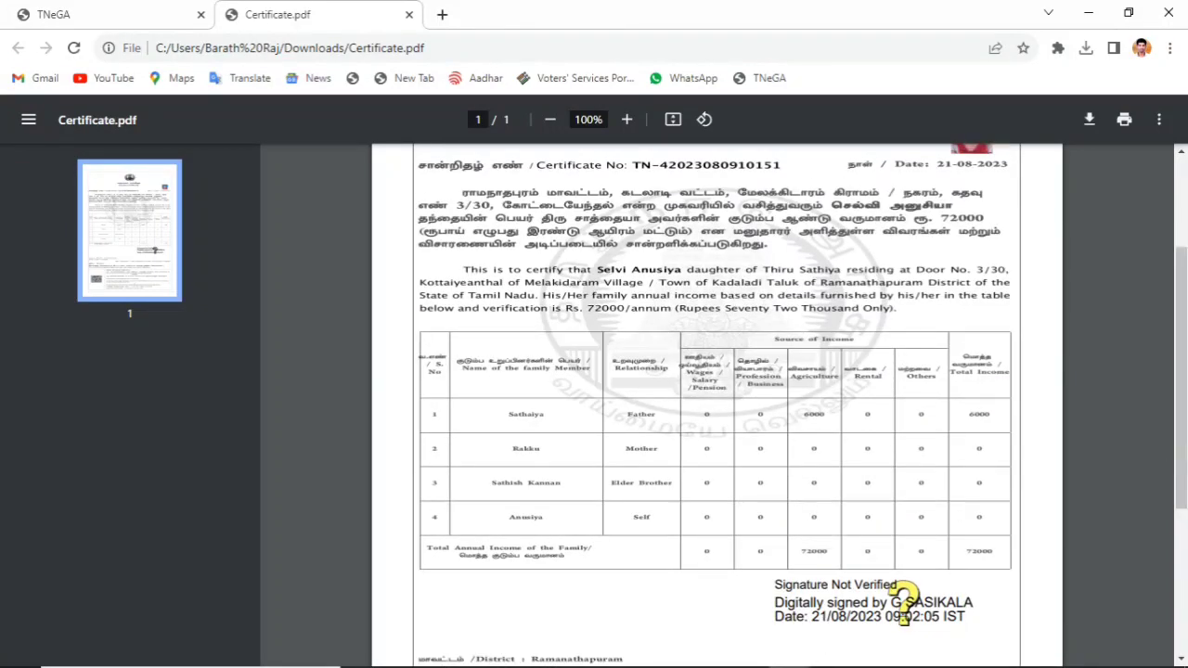
scroll(1184, 390, up, 2)
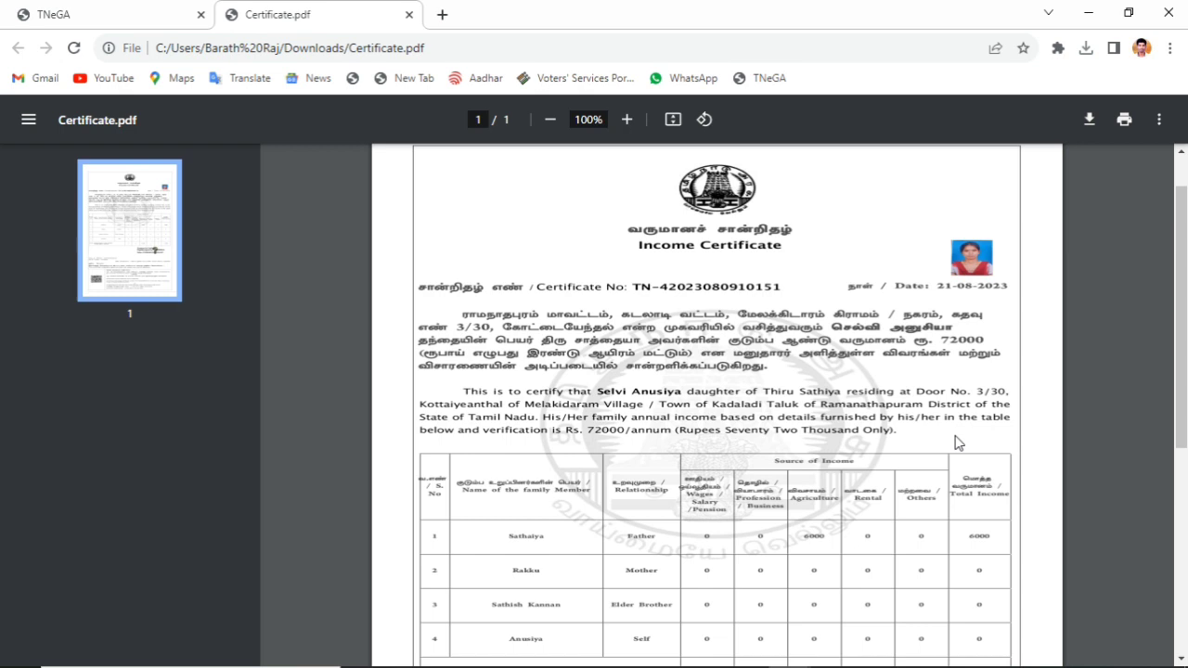
In a new tab, search Google for 'tnega check status' and open the Tamil Nadu e-District Check Status page.
click(444, 15)
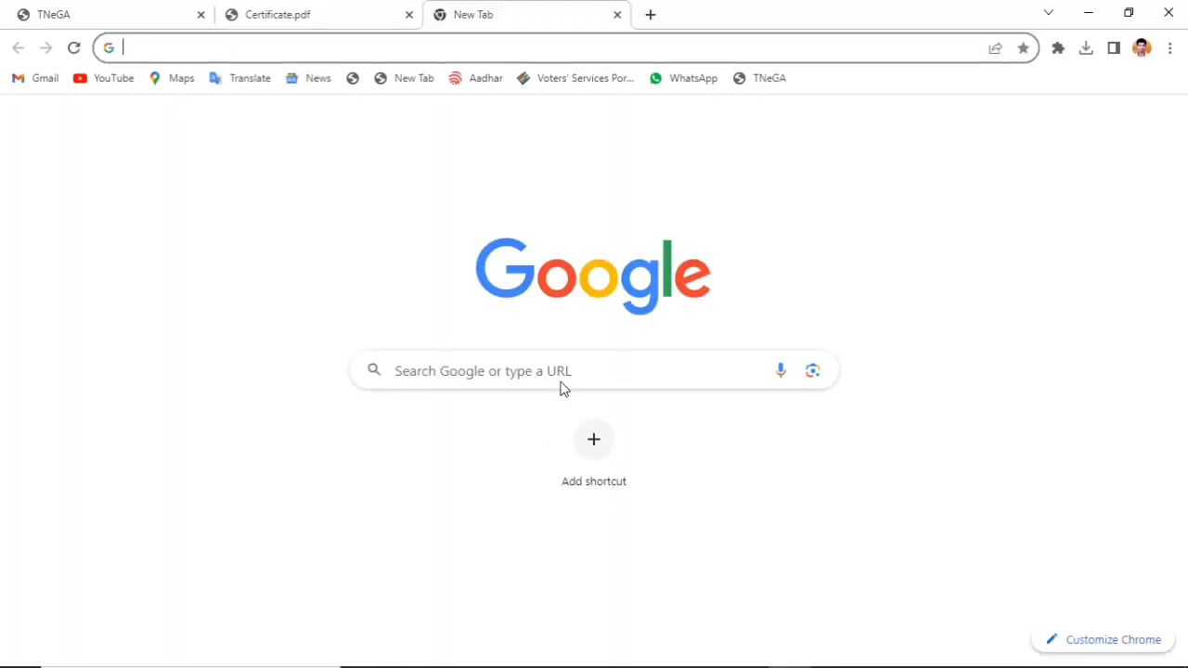
click(546, 370)
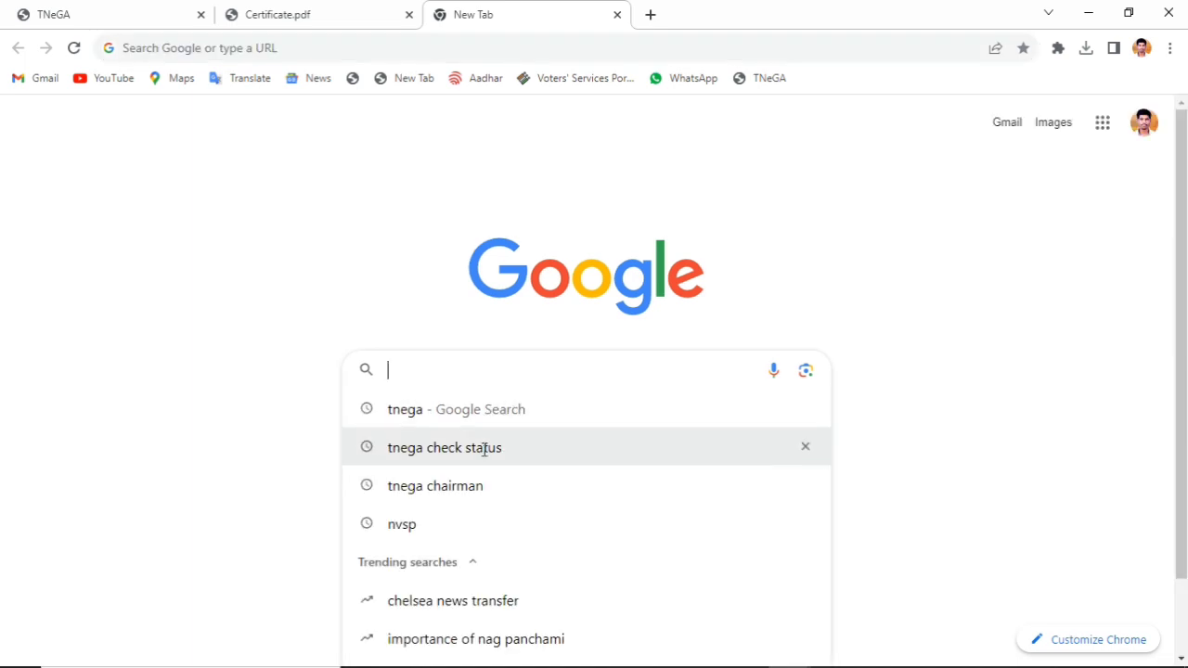
click(484, 449)
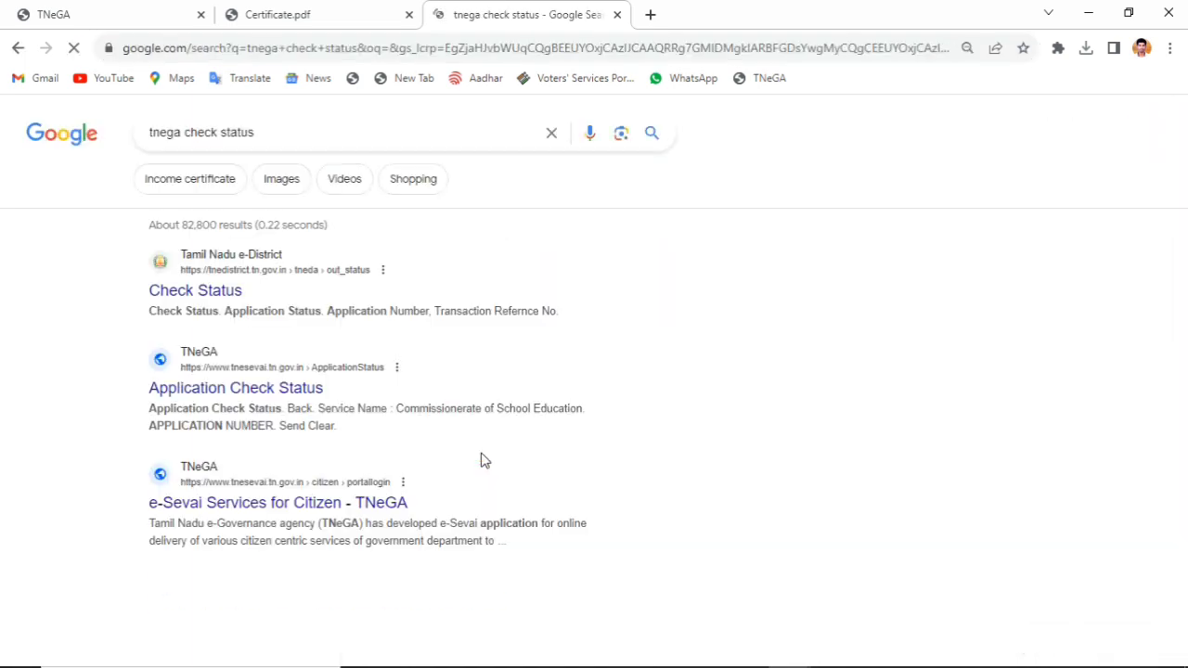
click(209, 305)
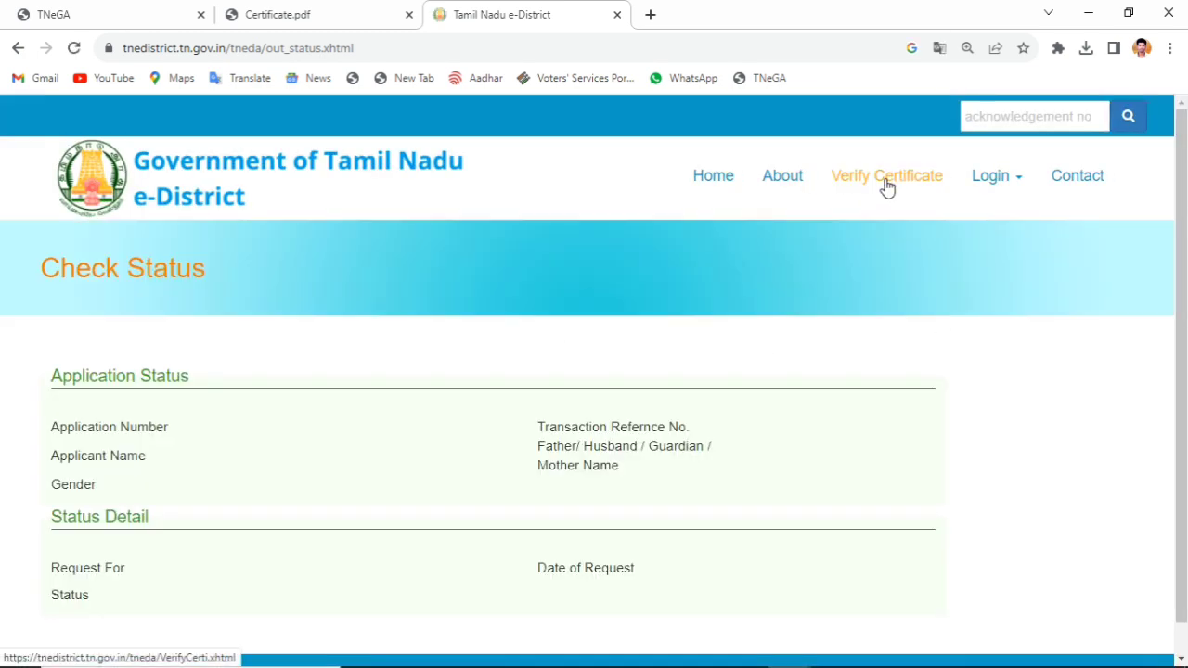
On the Verify Certificate page, paste the certificate number and type the captcha.
click(886, 185)
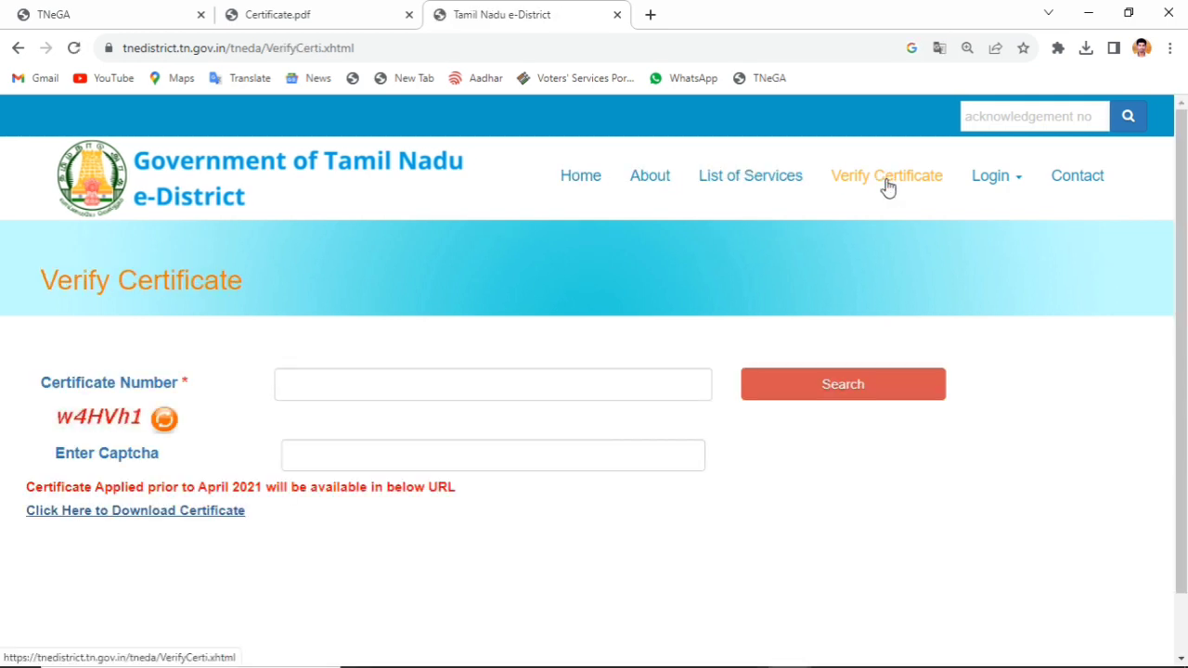
click(369, 385)
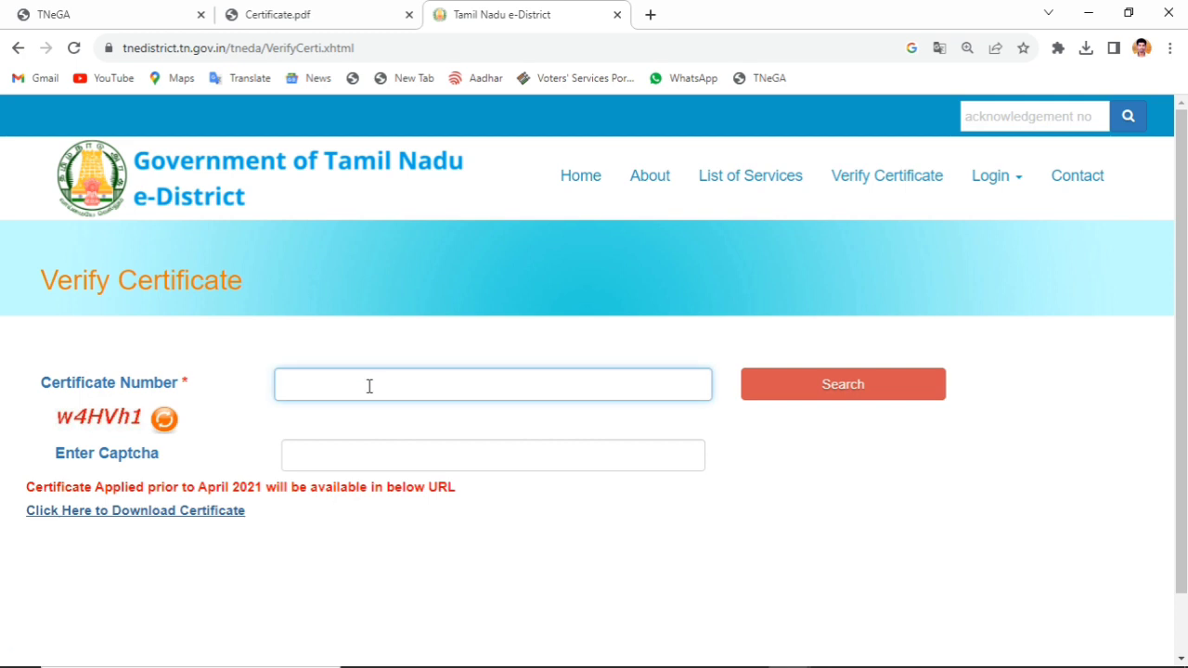
key(ctrl+v)
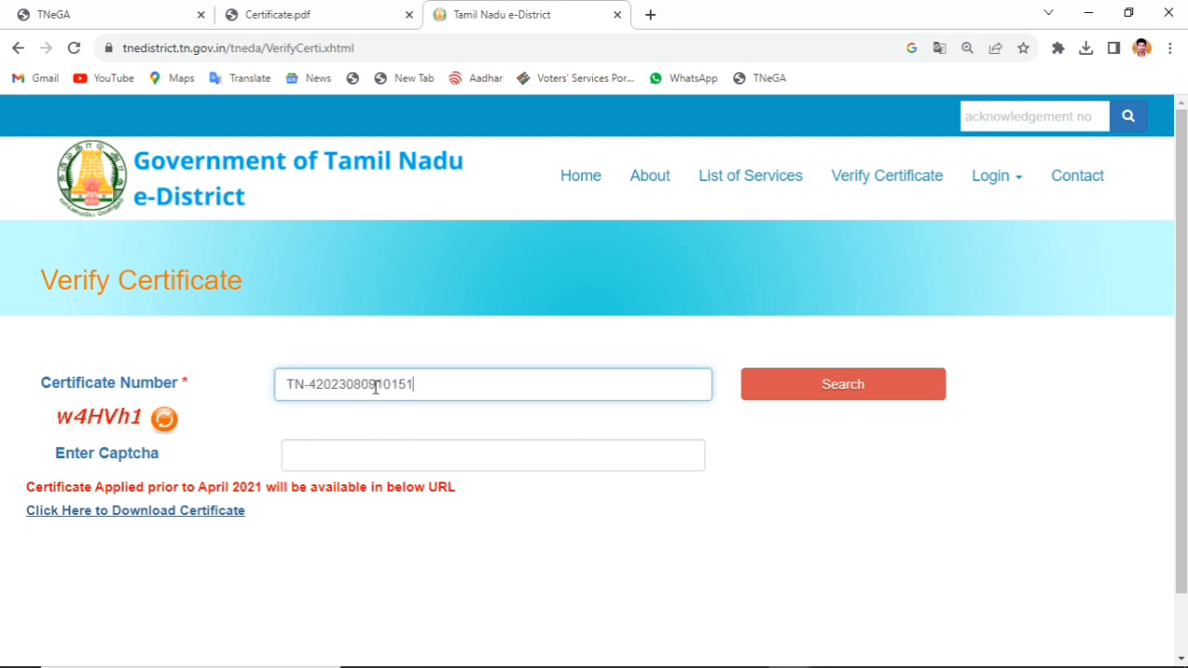
click(334, 483)
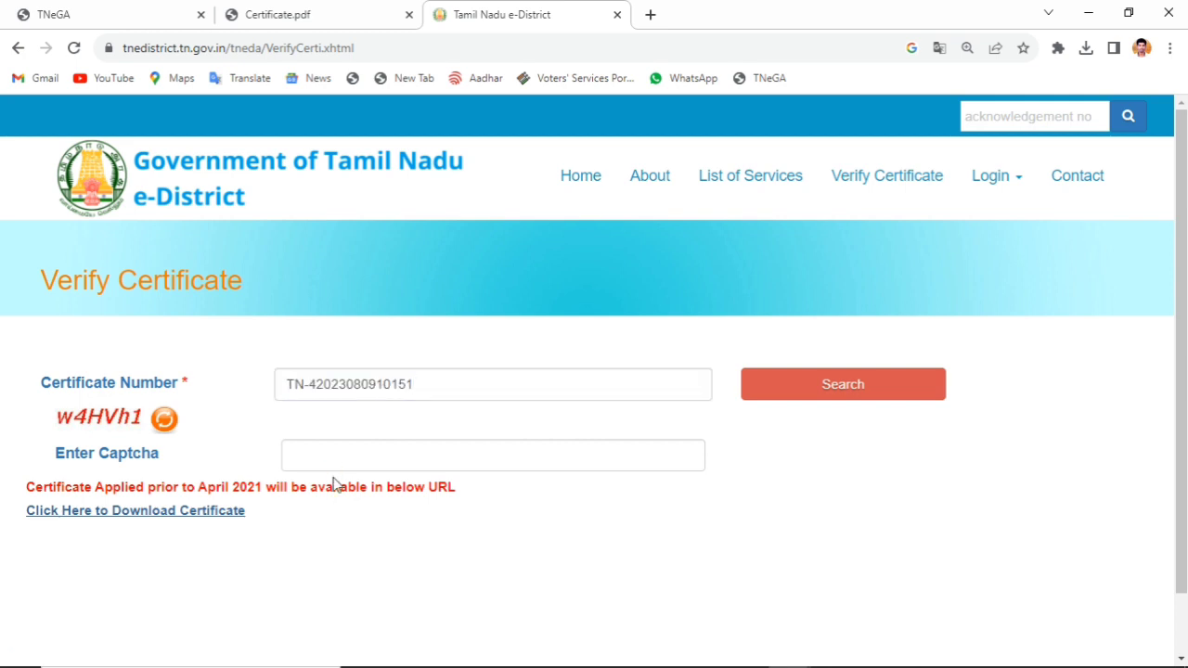
click(332, 458)
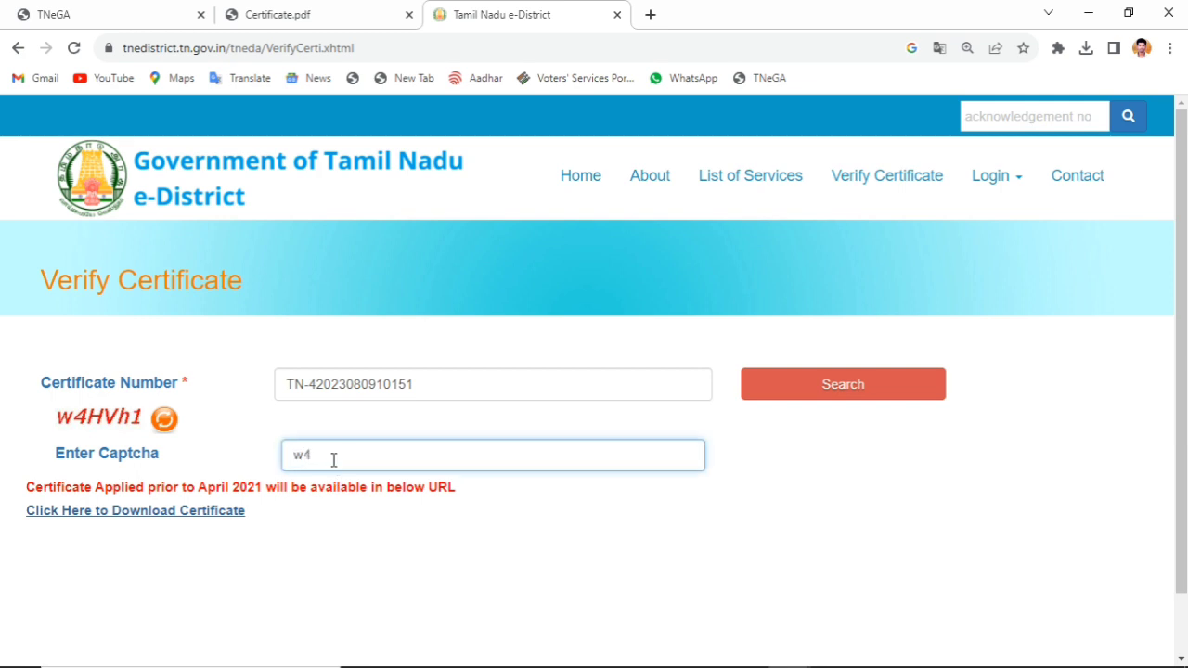
text(w4HVh1)
Search and confirm the Income Certificate requested 09-Aug-2023 shows Certificate approved.
click(856, 398)
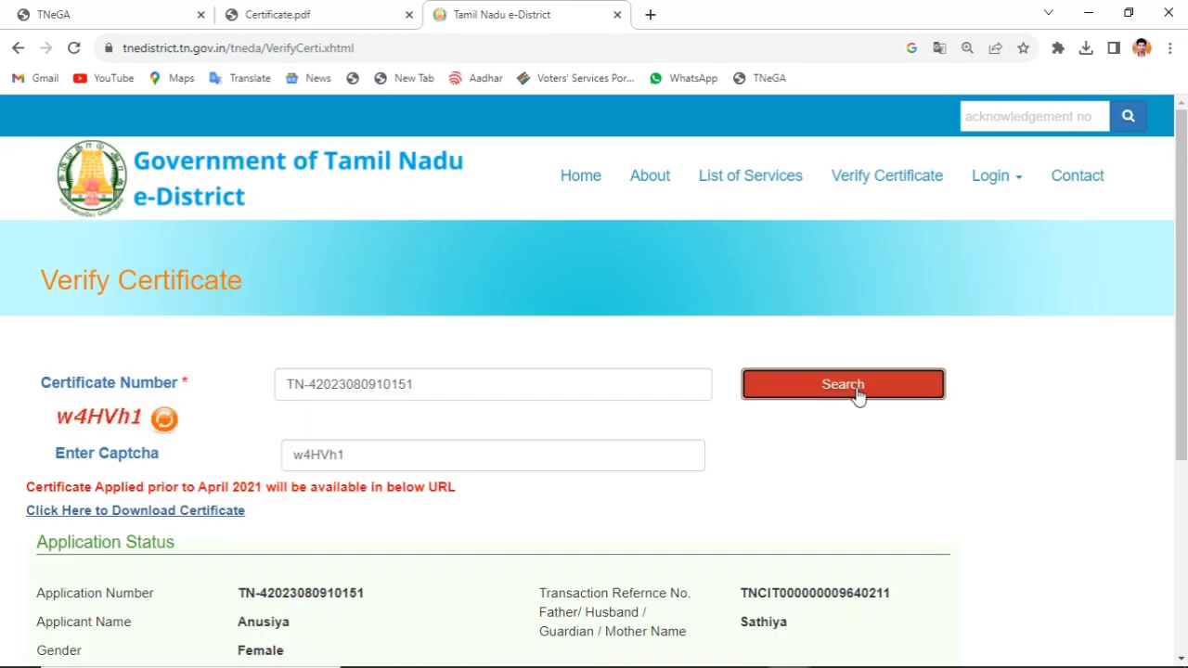
scroll(857, 397, down, 3)
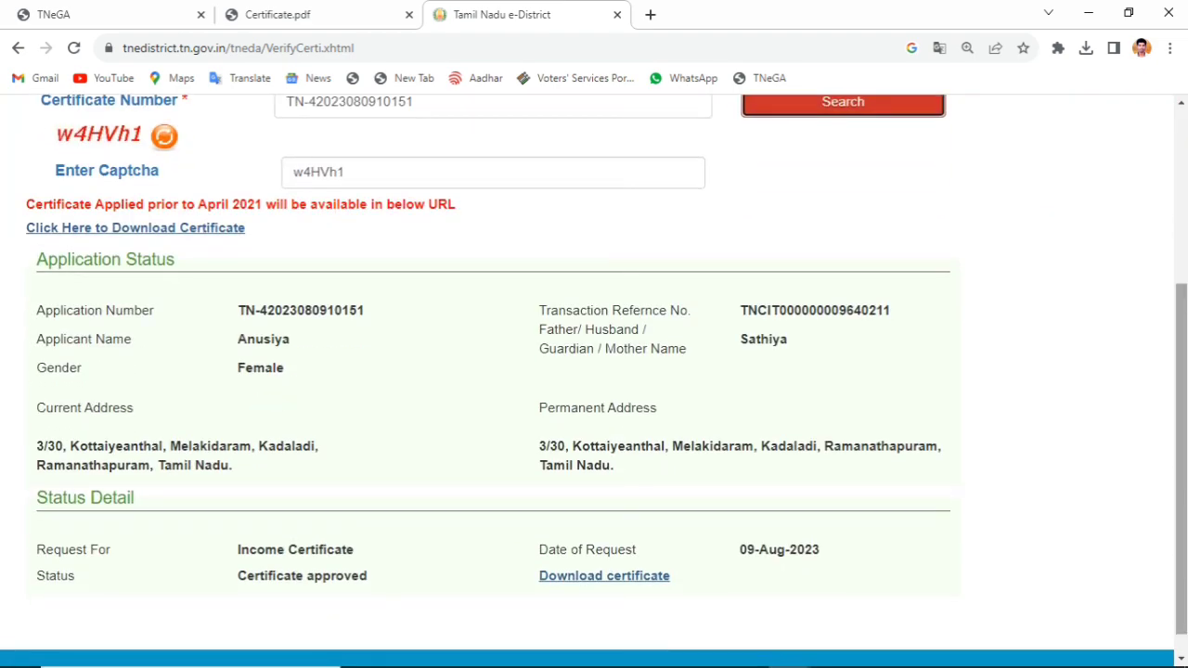
scroll(889, 558, down, 1)
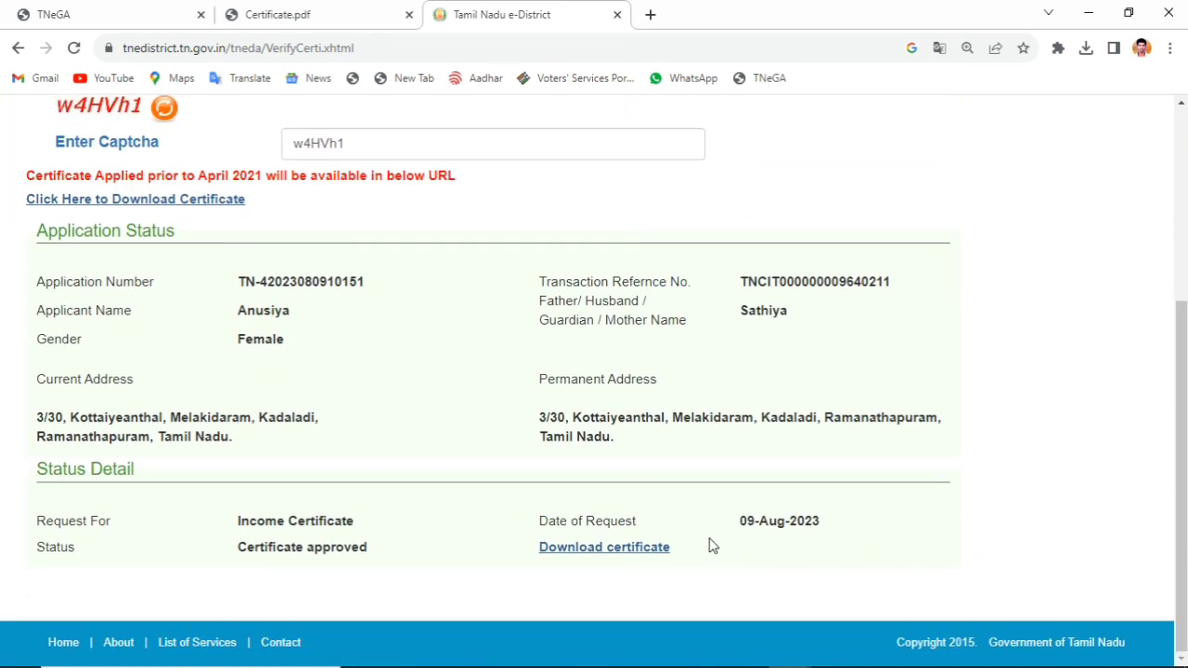